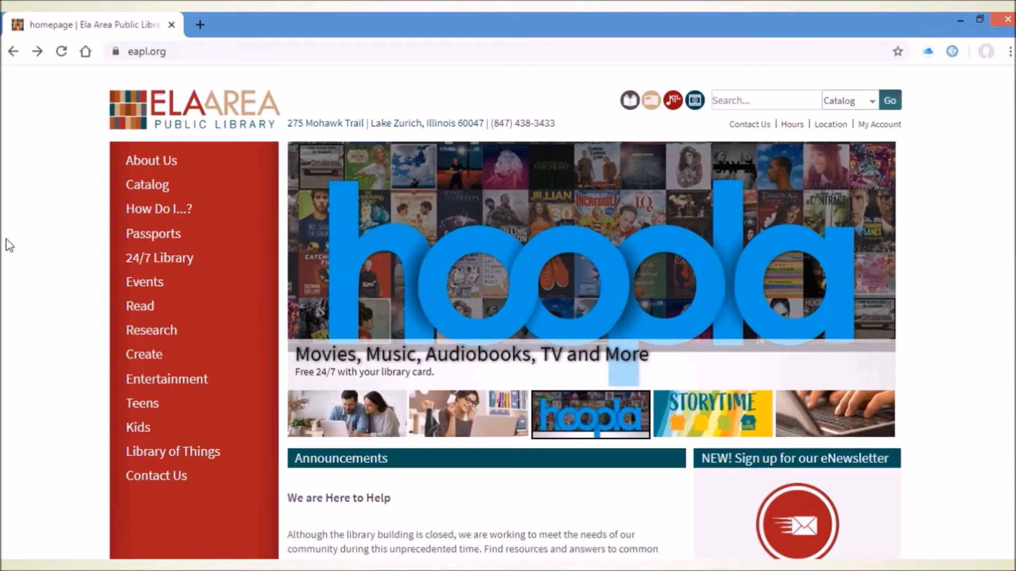
# Step: Open the library's Computer Class Handouts page under the Reference Department at Home resources
pyautogui.moveTo(163, 341)
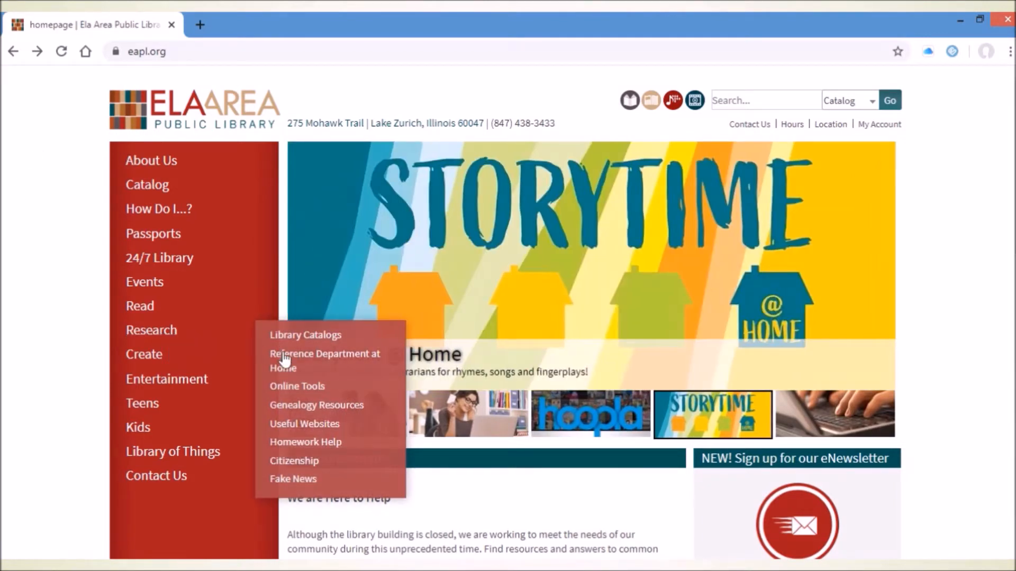
pyautogui.moveTo(286, 364)
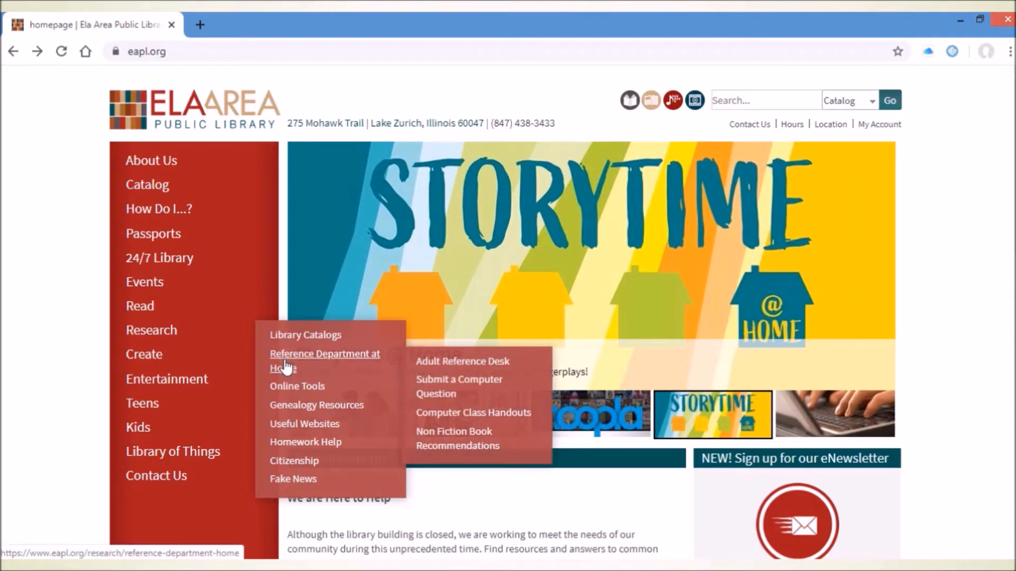
pyautogui.click(456, 418)
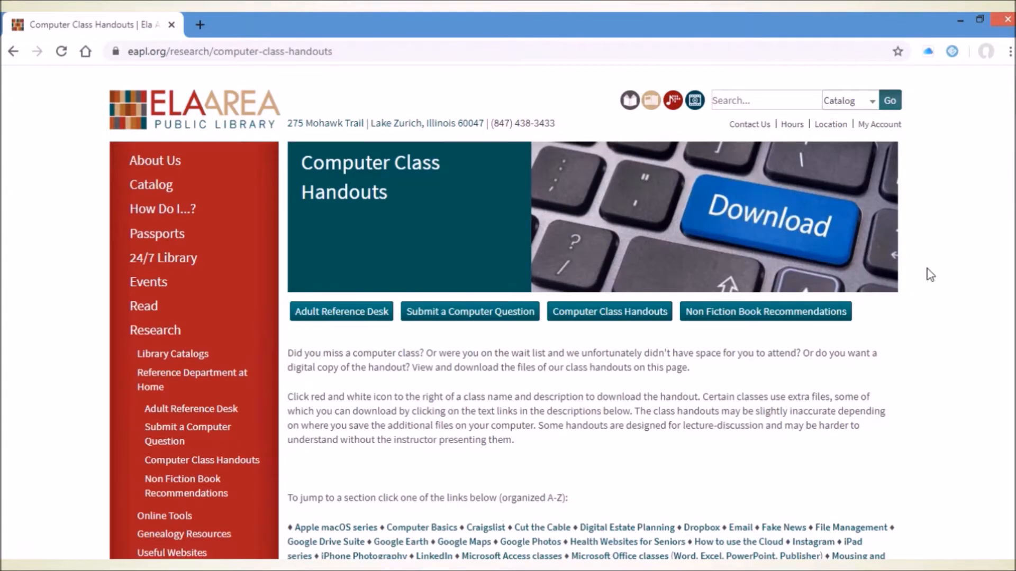
# Step: Jump to the Excel classes in the handout list and open the Microsoft Excel 2013 I handout PDF
pyautogui.scroll(-3, 960, 263)
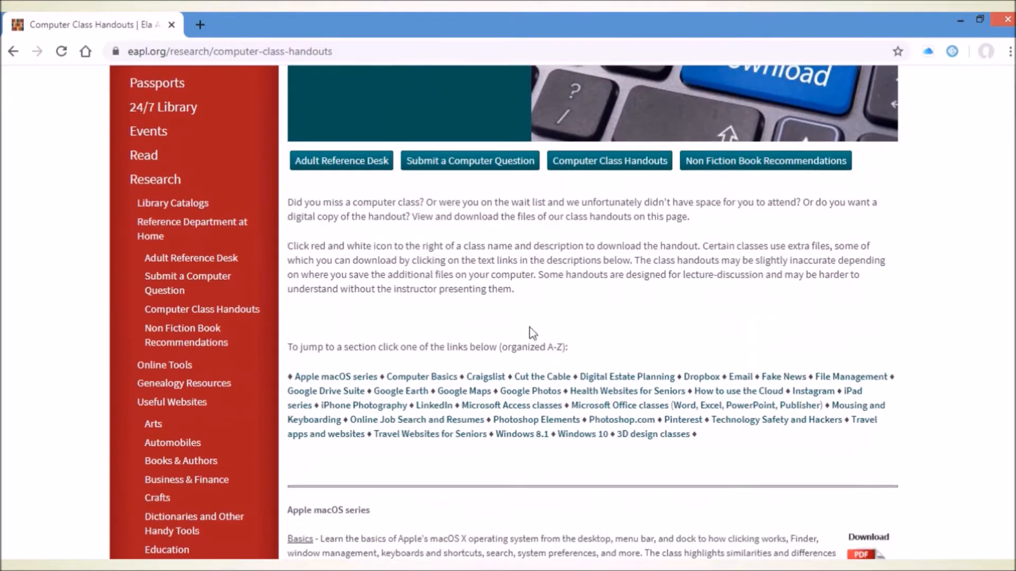
pyautogui.click(709, 406)
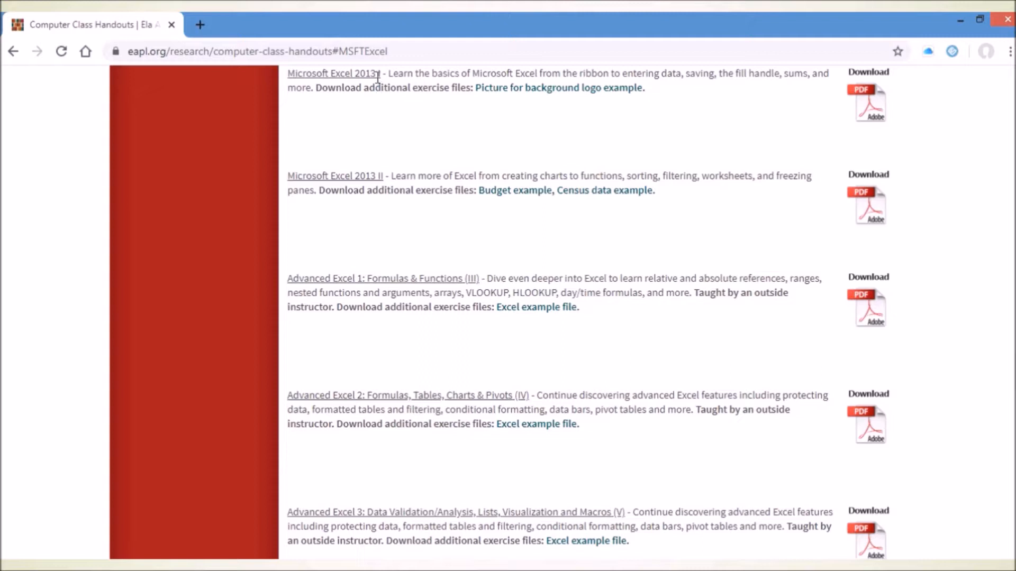
pyautogui.click(868, 98)
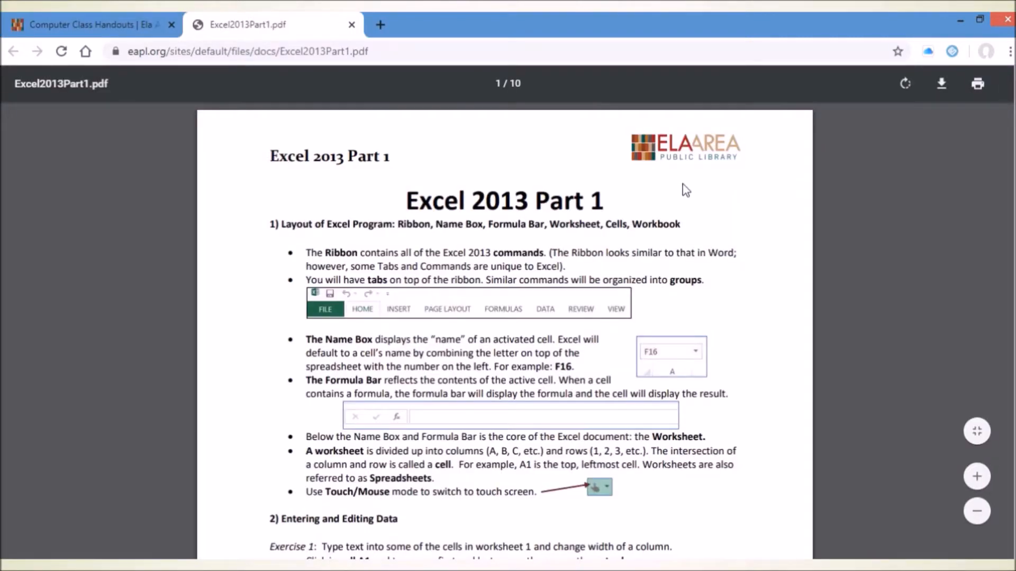
# Step: Examine the beginning of the Excel 2013 Part 1 handout and highlight "2013" in its title
pyautogui.scroll(-2, 686, 190)
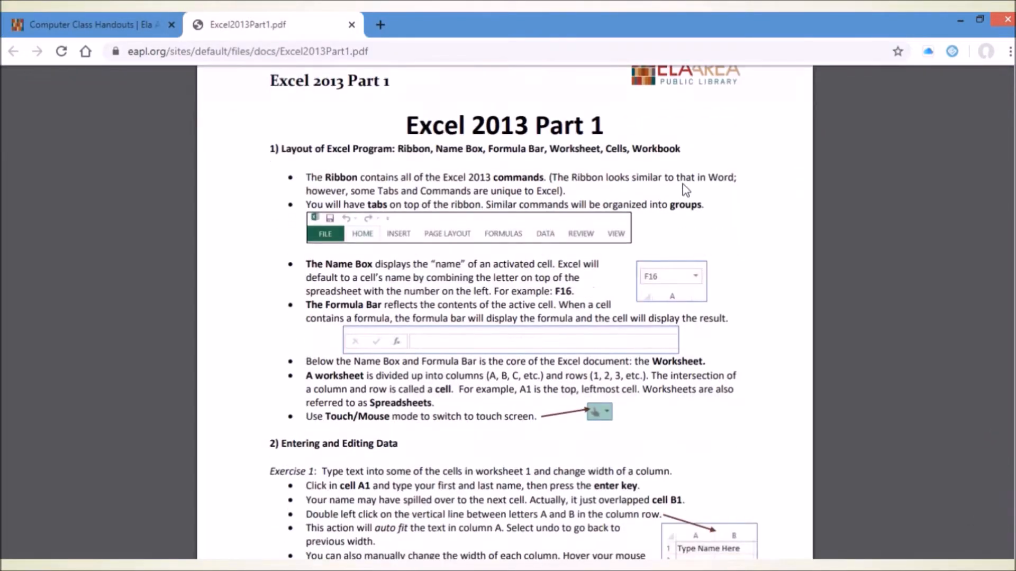
pyautogui.scroll(2, 686, 190)
pyautogui.moveTo(476, 188); pyautogui.dragTo(529, 187)
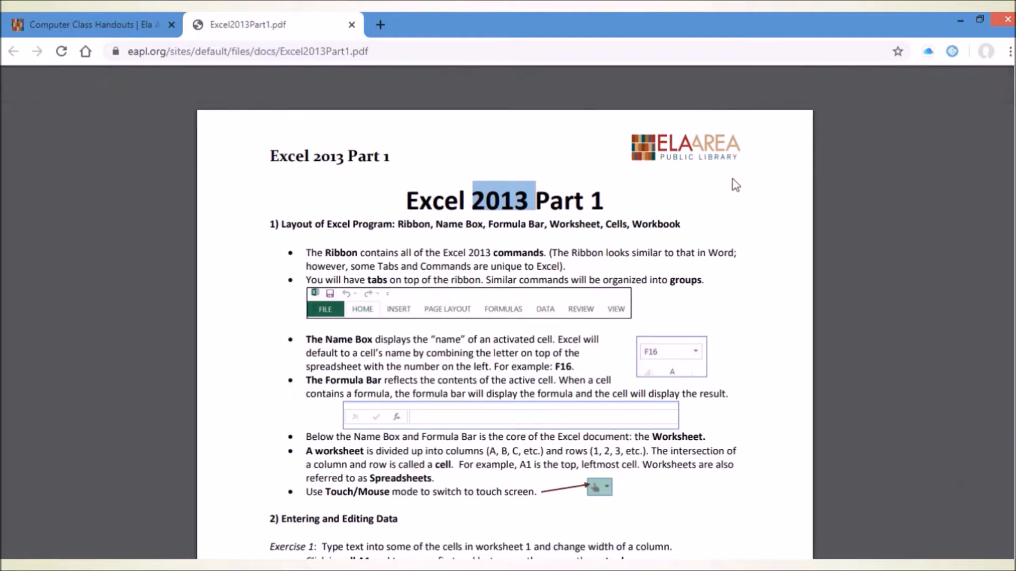
# Step: Switch to Excel with a new blank workbook and select several individual cells, including B1, D4 and H4, ending on A1
pyautogui.click(344, 202)
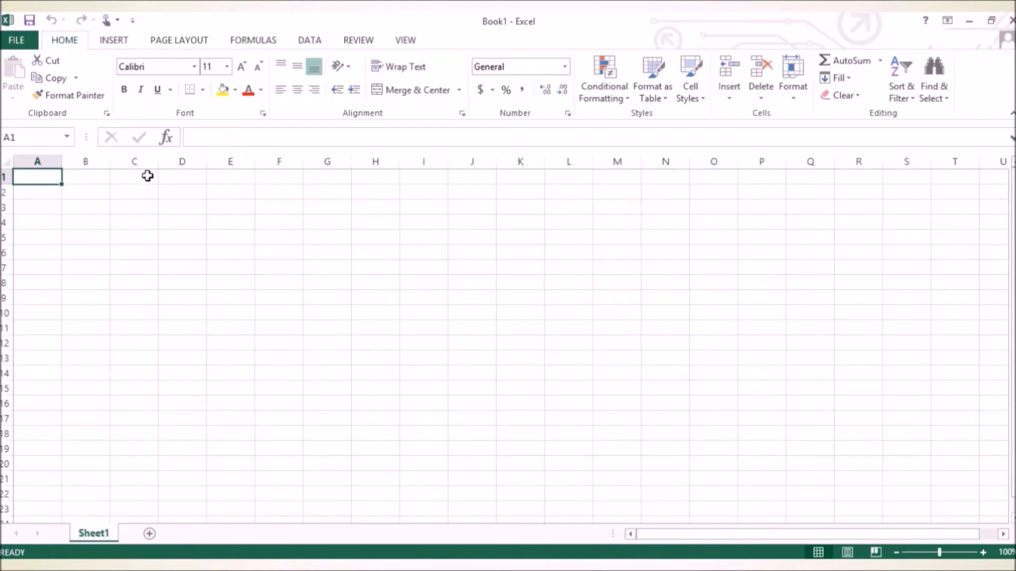
pyautogui.click(96, 177)
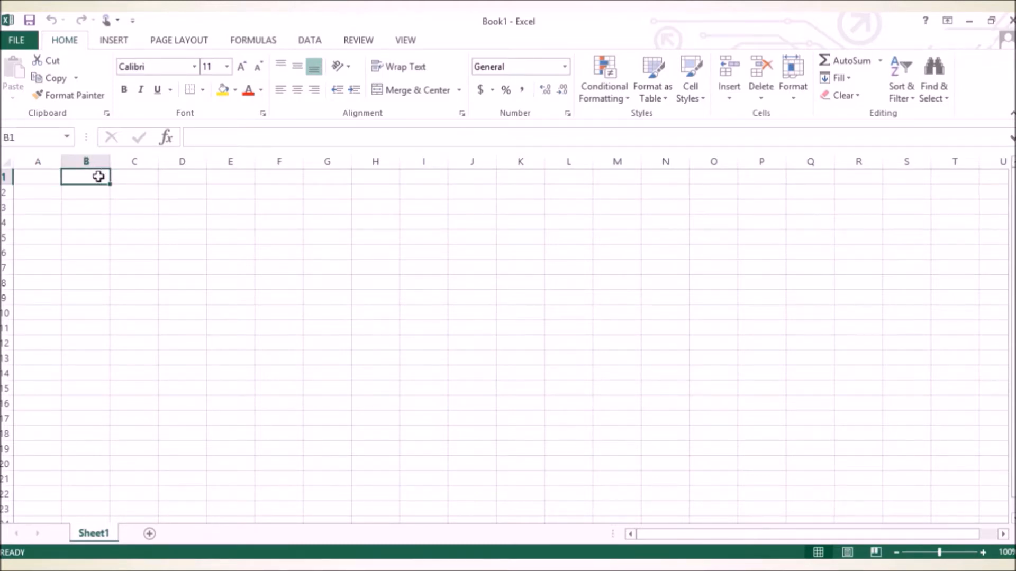
pyautogui.click(201, 181)
pyautogui.click(170, 222)
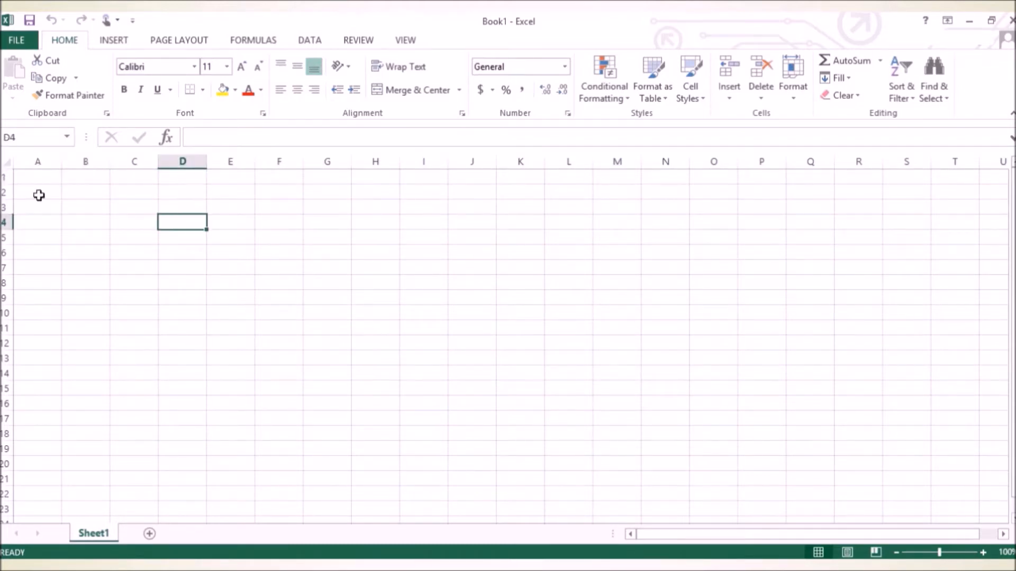
pyautogui.click(39, 191)
pyautogui.click(358, 221)
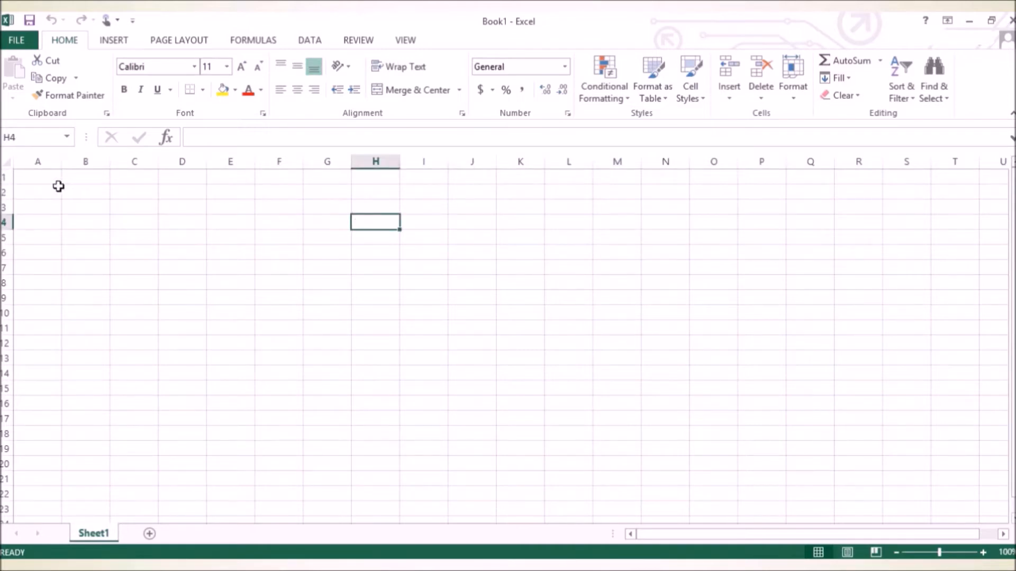
pyautogui.click(34, 183)
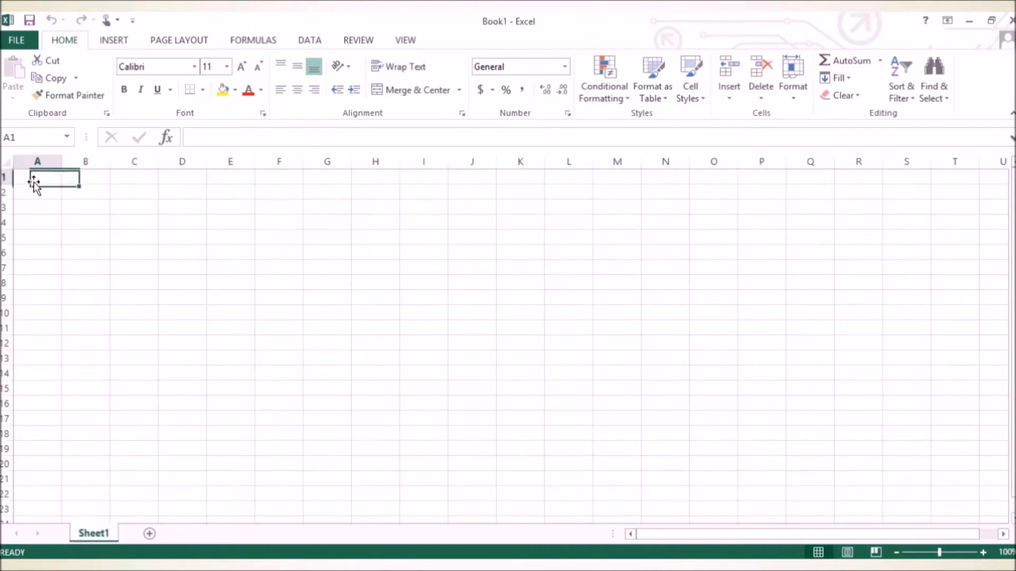
# Step: Select the entire columns B through H one at a time
pyautogui.click(85, 160)
pyautogui.click(144, 170)
pyautogui.click(182, 161)
pyautogui.click(230, 161)
pyautogui.click(270, 161)
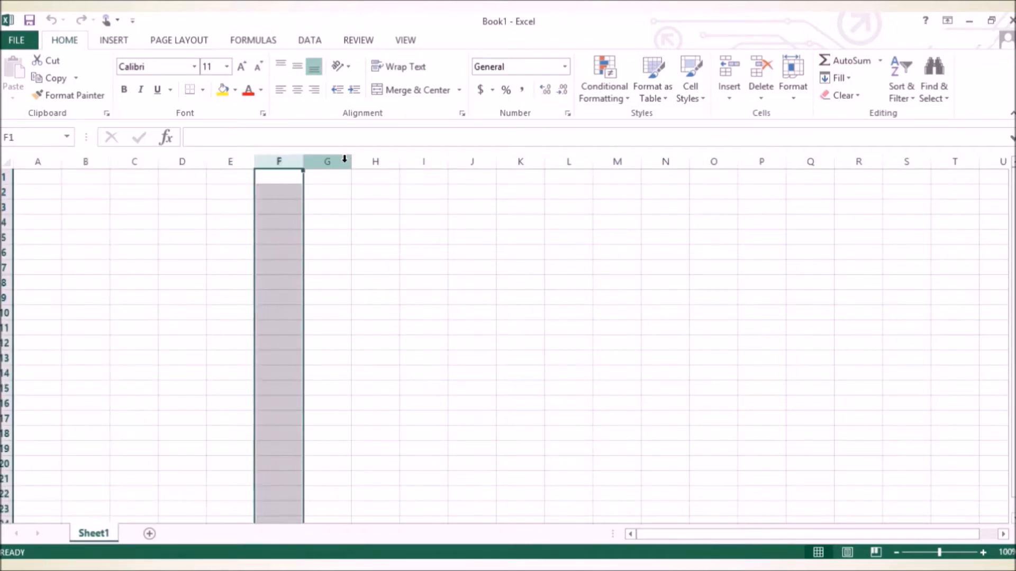
pyautogui.click(336, 161)
pyautogui.click(374, 161)
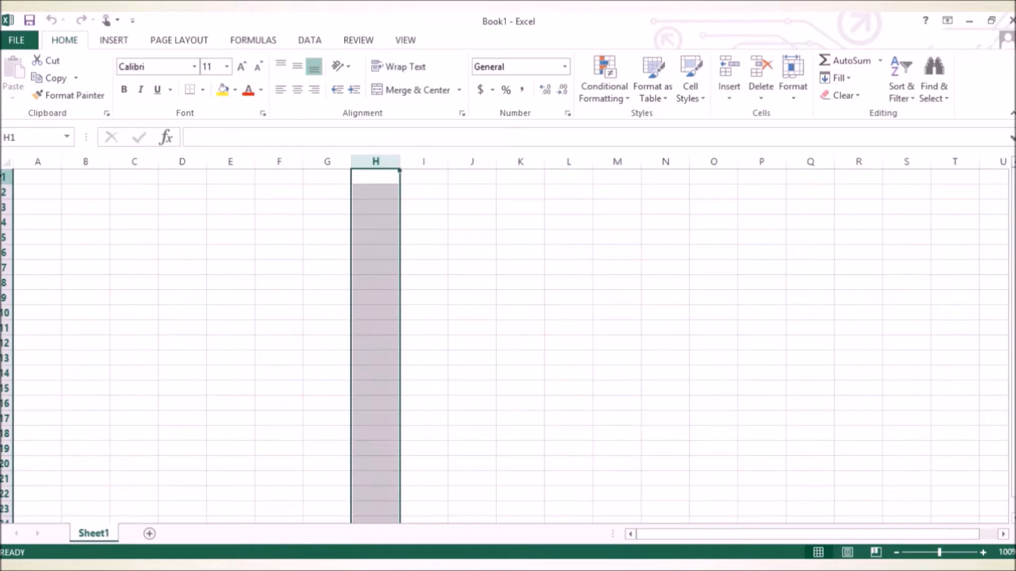
# Step: Select the entire rows 1 through 4 one at a time
pyautogui.click(6, 176)
pyautogui.click(4, 194)
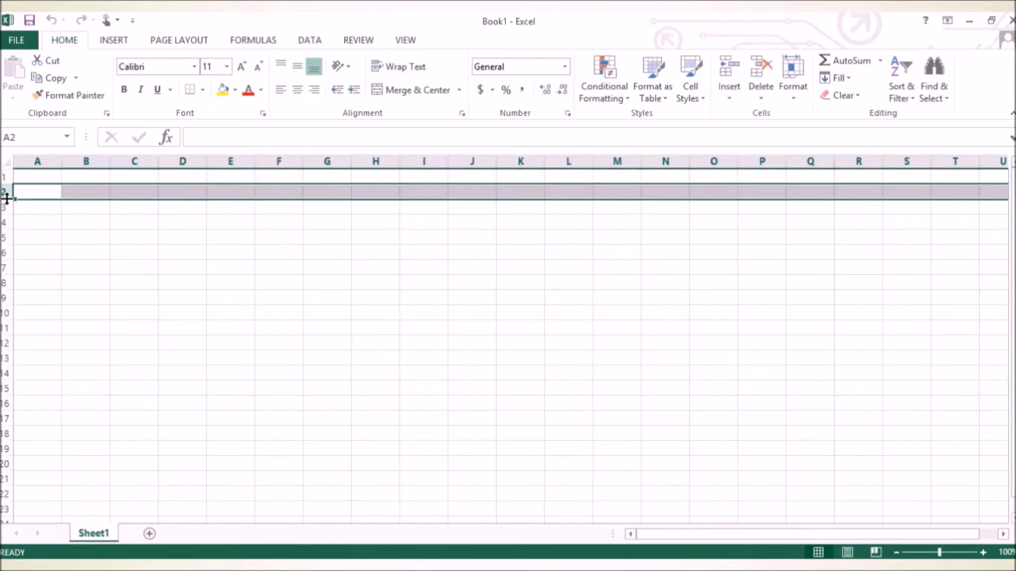
pyautogui.click(4, 207)
pyautogui.click(4, 222)
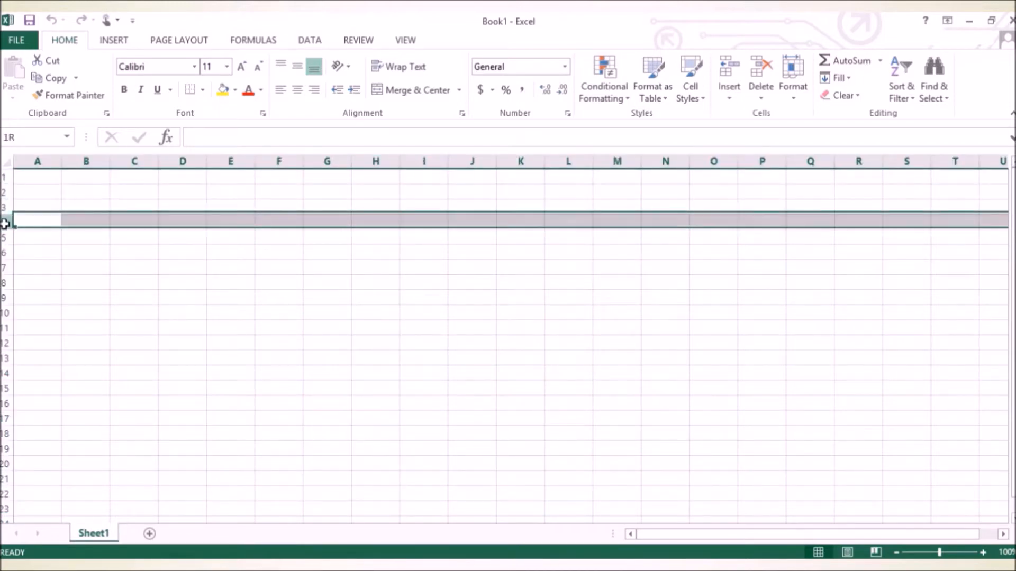
# Step: Select cells A1 and C3 to examine their addresses in the Name Box, and place the cursor in the formula bar
pyautogui.click(39, 176)
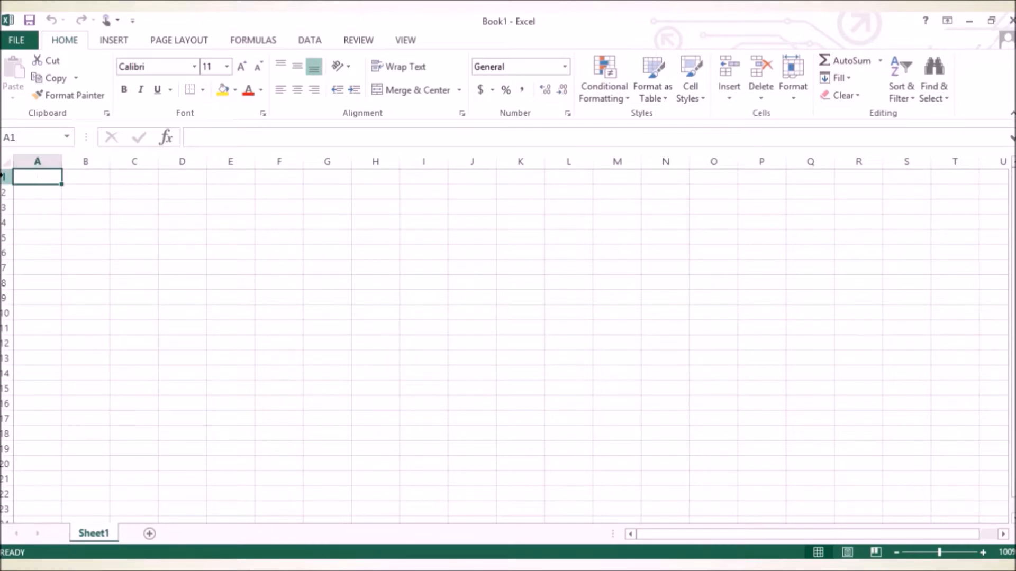
pyautogui.click(125, 206)
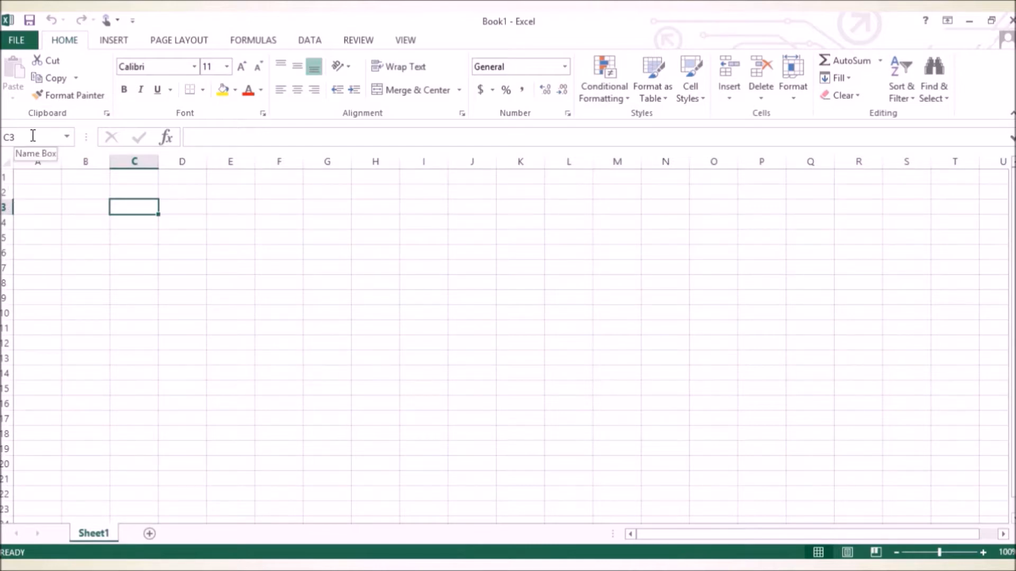
pyautogui.click(211, 141)
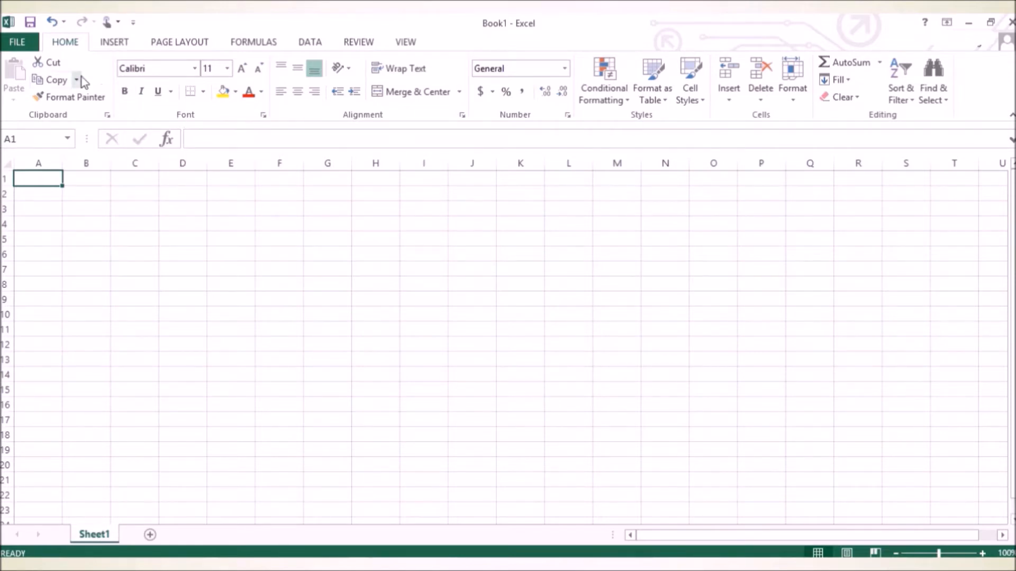
# Step: Look through the Insert, Page Layout, Formulas, Data and Review commands, and return to the Home commands
pyautogui.click(118, 44)
pyautogui.click(174, 43)
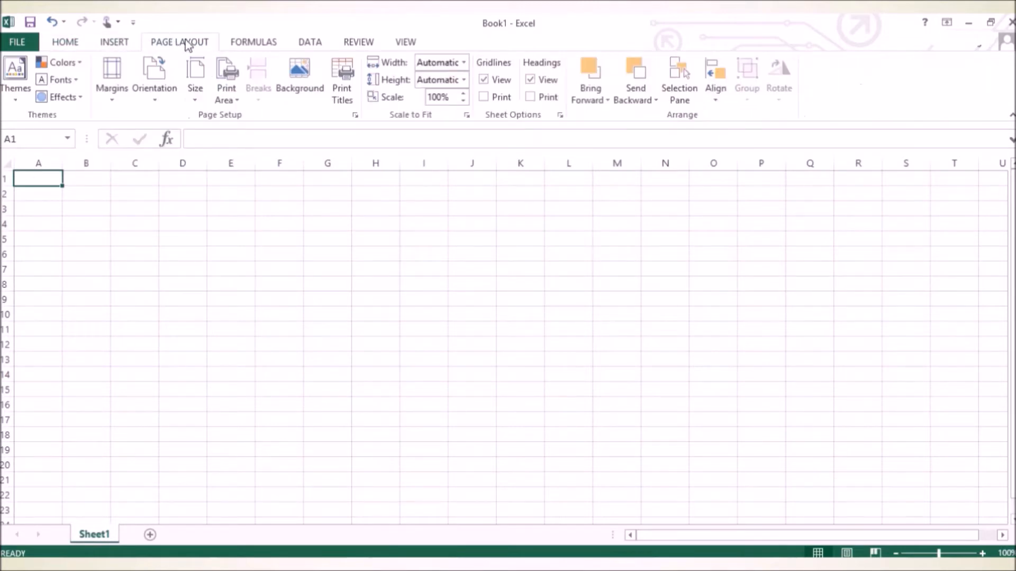
pyautogui.click(246, 47)
pyautogui.click(307, 46)
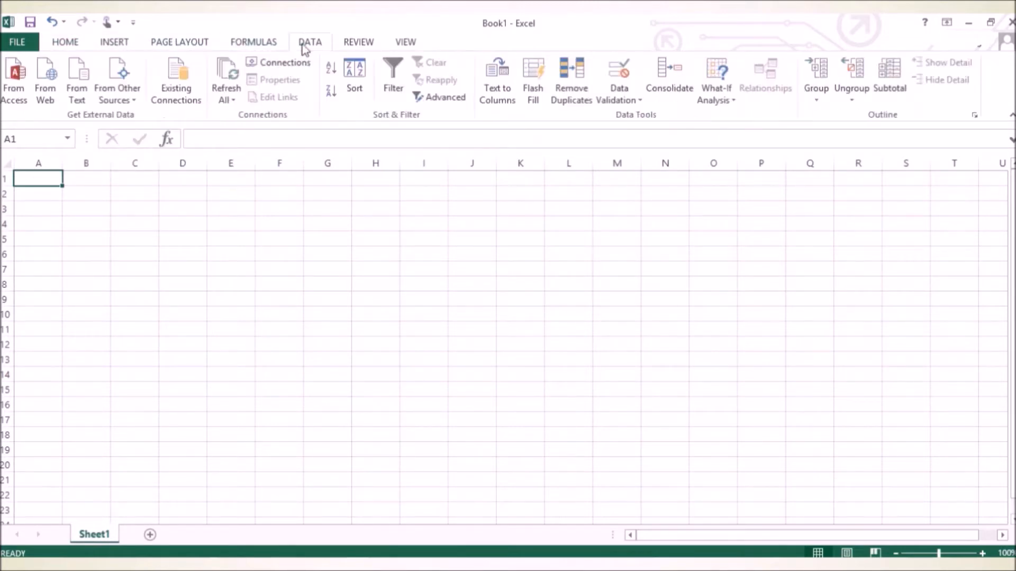
pyautogui.click(359, 47)
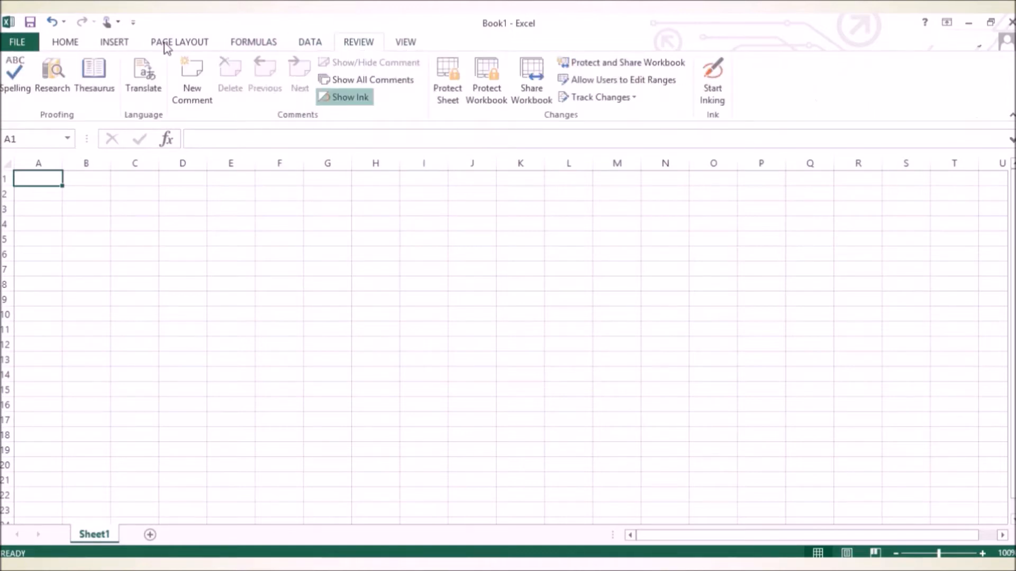
pyautogui.click(69, 47)
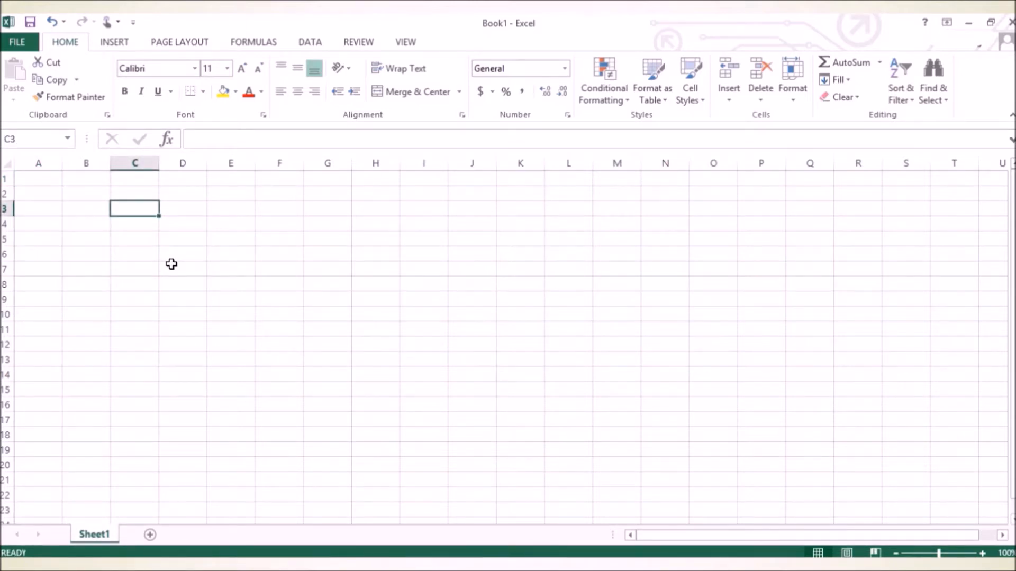
# Step: Enter "Ela Area Public Library" in cell A1
pyautogui.click(38, 181)
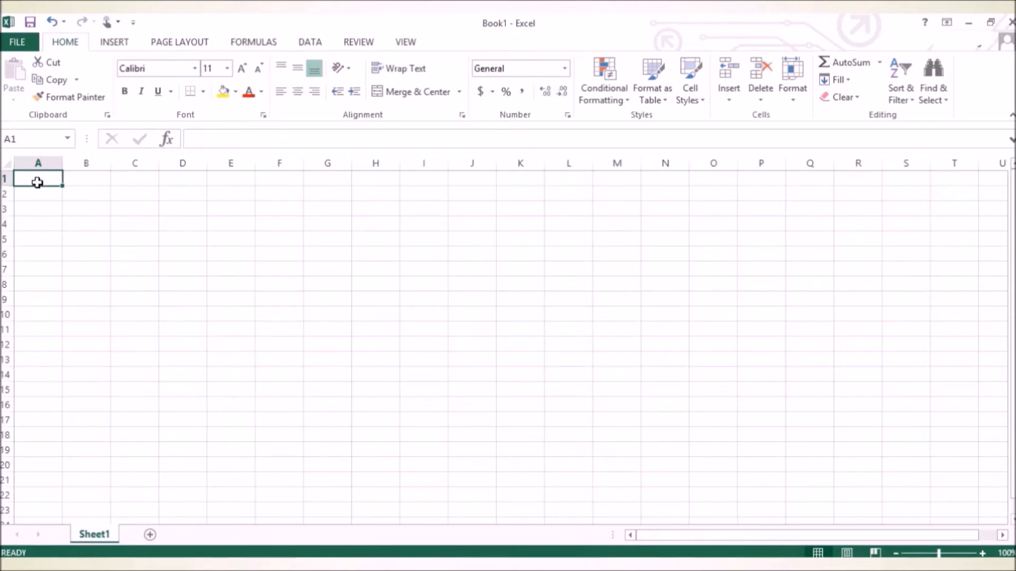
pyautogui.write('Ela')
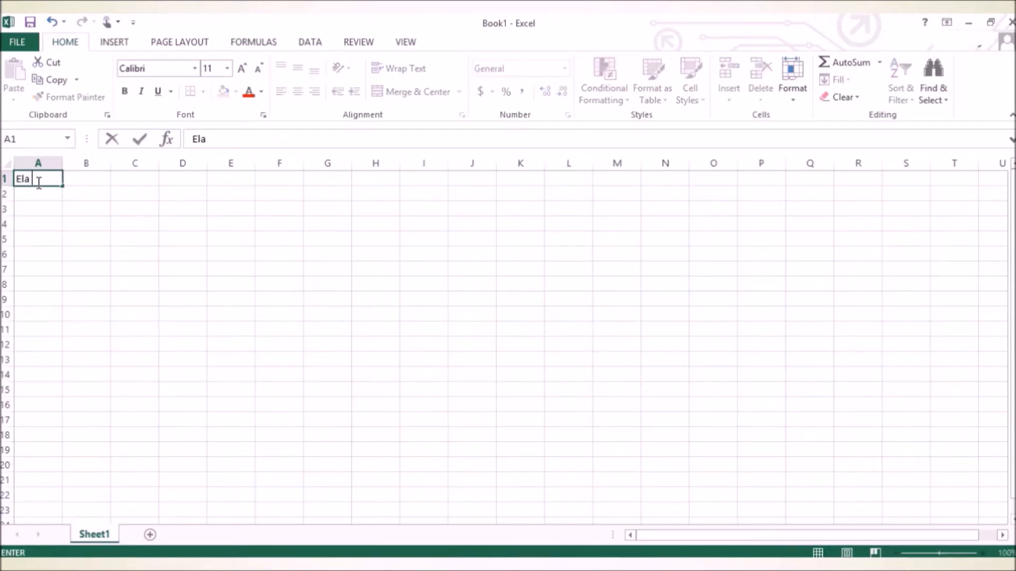
pyautogui.write(' Area Public Libr')
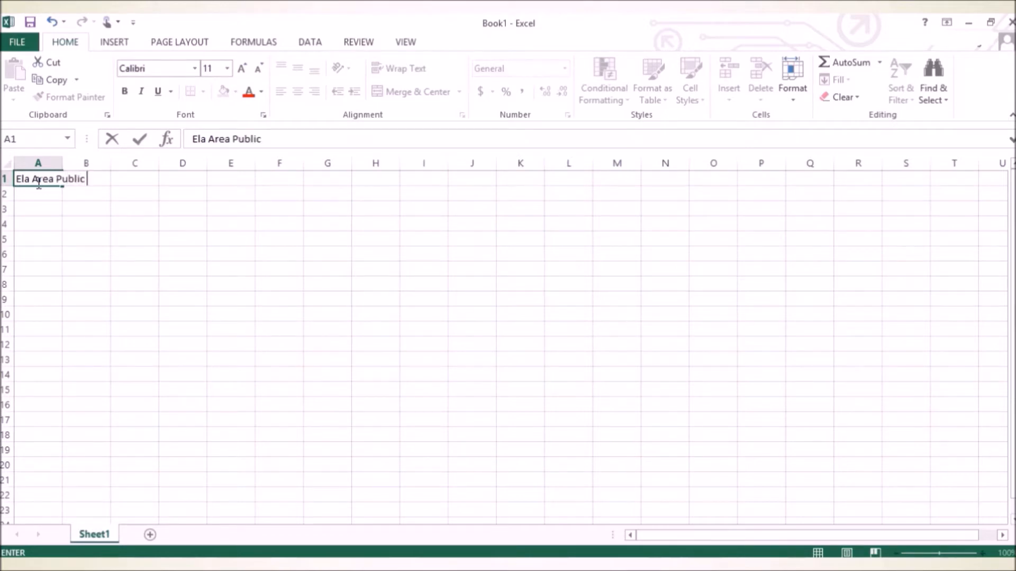
pyautogui.write('ary')
pyautogui.press('Return')
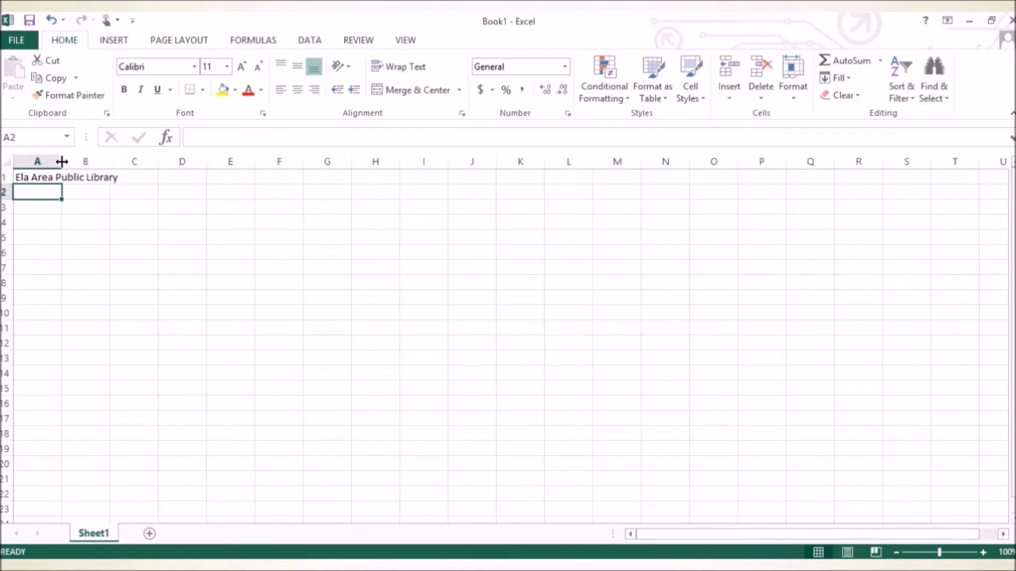
# Step: Try widening column A by hand, undo the widening, and AutoFit the column to the text in A1
pyautogui.moveTo(62, 161); pyautogui.dragTo(136, 162)
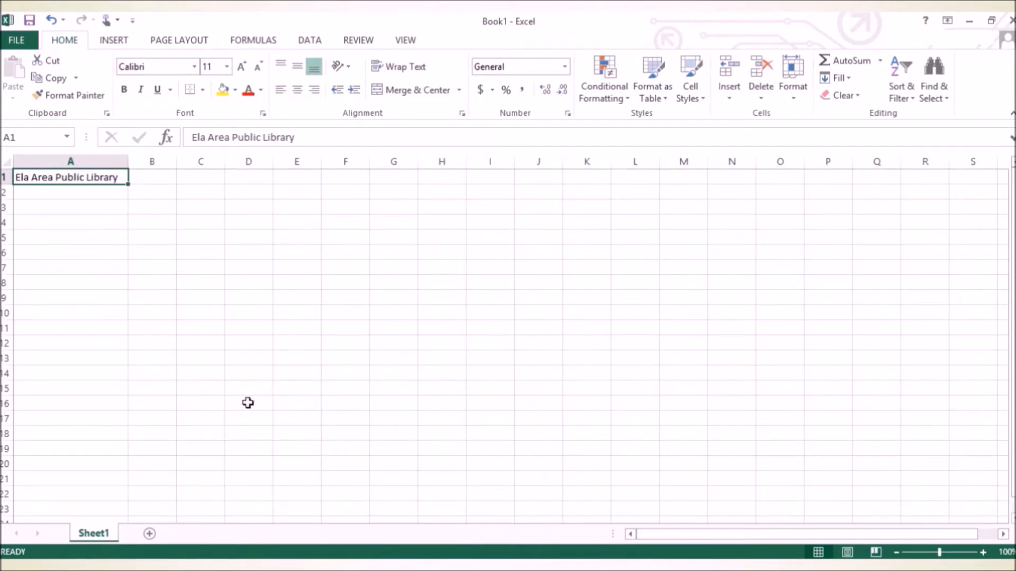
pyautogui.click(51, 23)
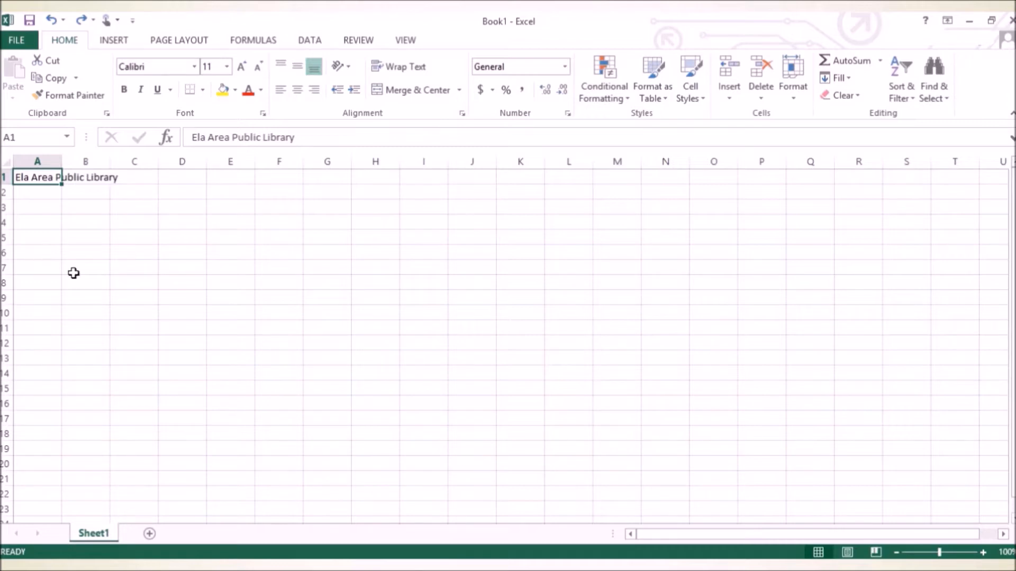
pyautogui.doubleClick(60, 160)
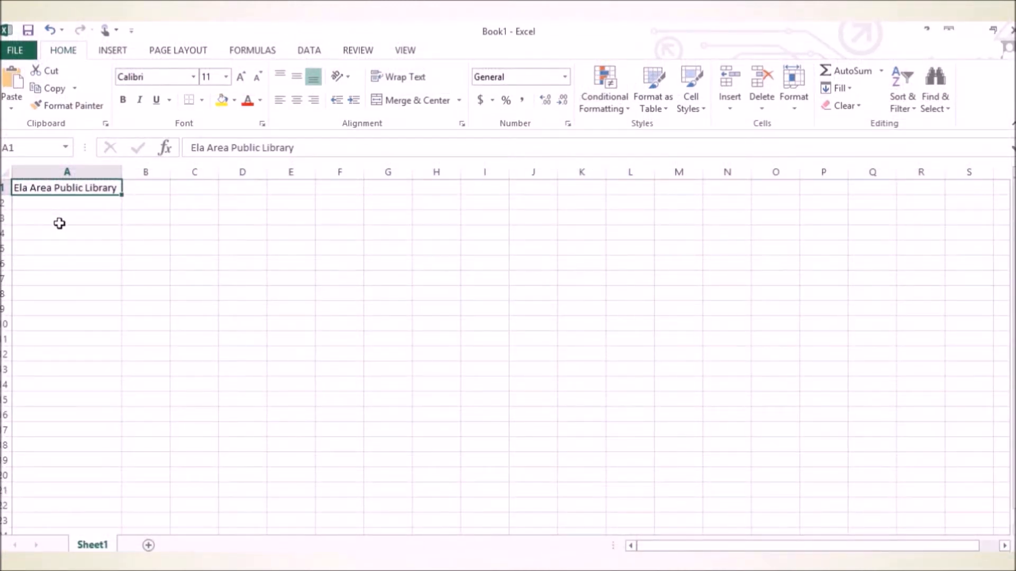
# Step: Select cells C3, F3 and A10 in turn, and return to cell A1
pyautogui.click(185, 212)
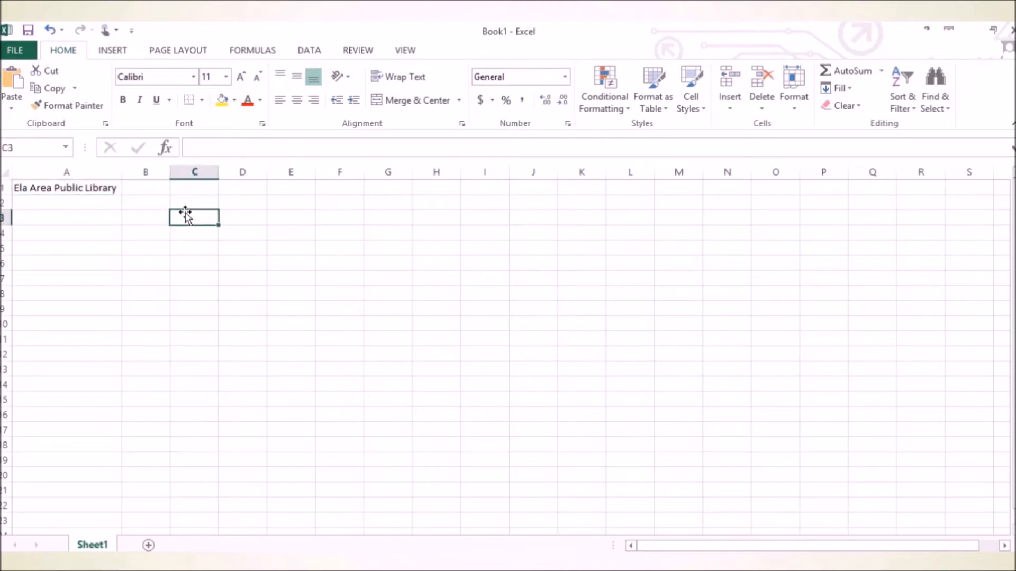
pyautogui.click(329, 211)
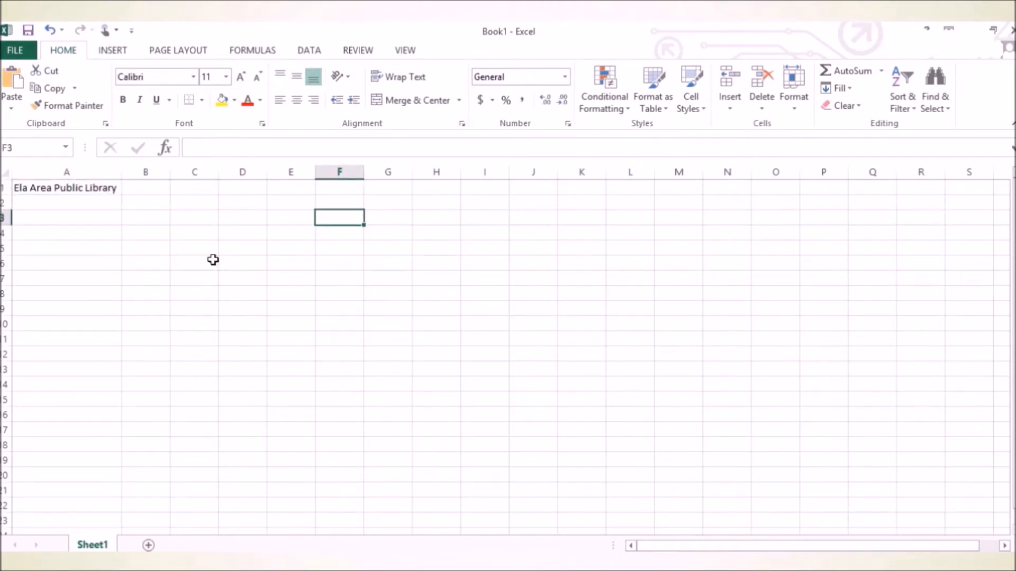
pyautogui.click(33, 320)
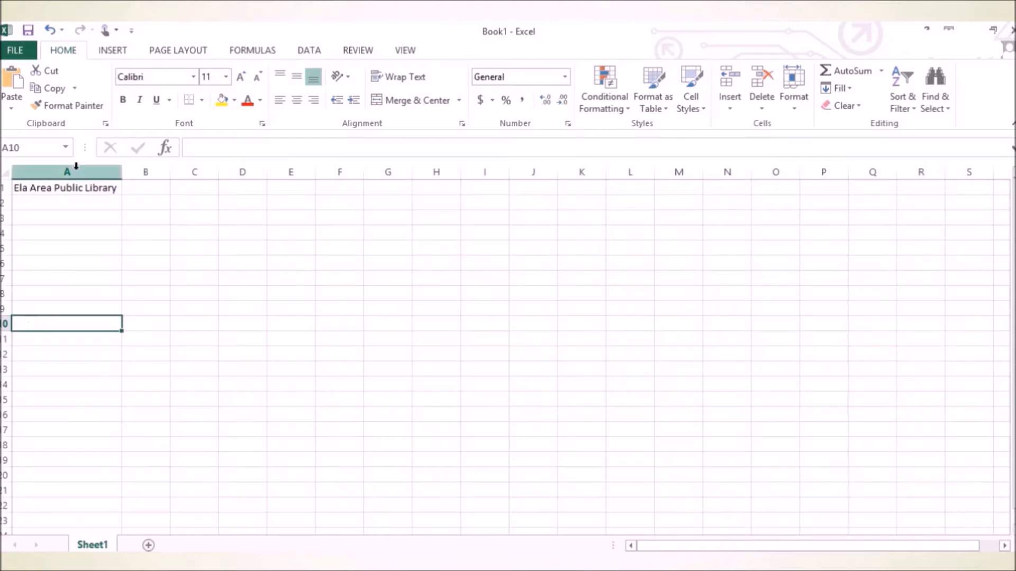
pyautogui.click(77, 188)
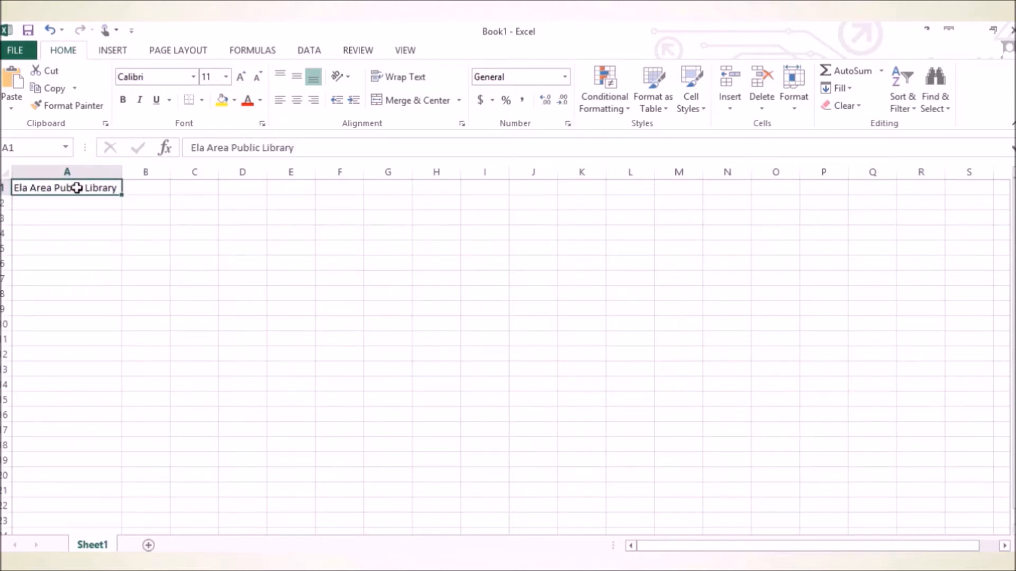
# Step: Move the active cell down column A to A8, one cell at a time, and back up to A2
pyautogui.press('Down')
pyautogui.press('Down')
pyautogui.press('Down')
pyautogui.press('Down')
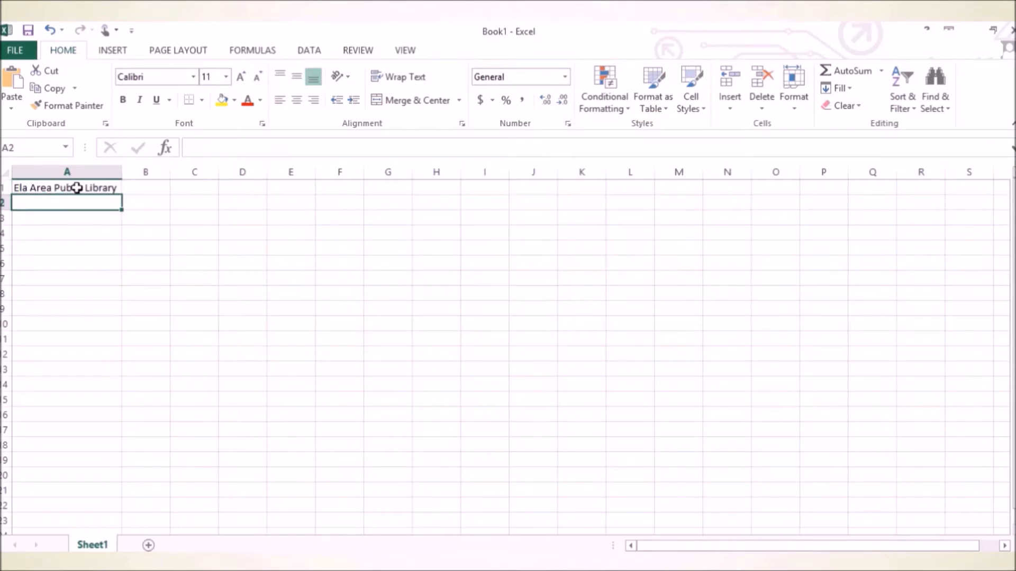
pyautogui.press('Down')
pyautogui.press('Down')
pyautogui.press('Down')
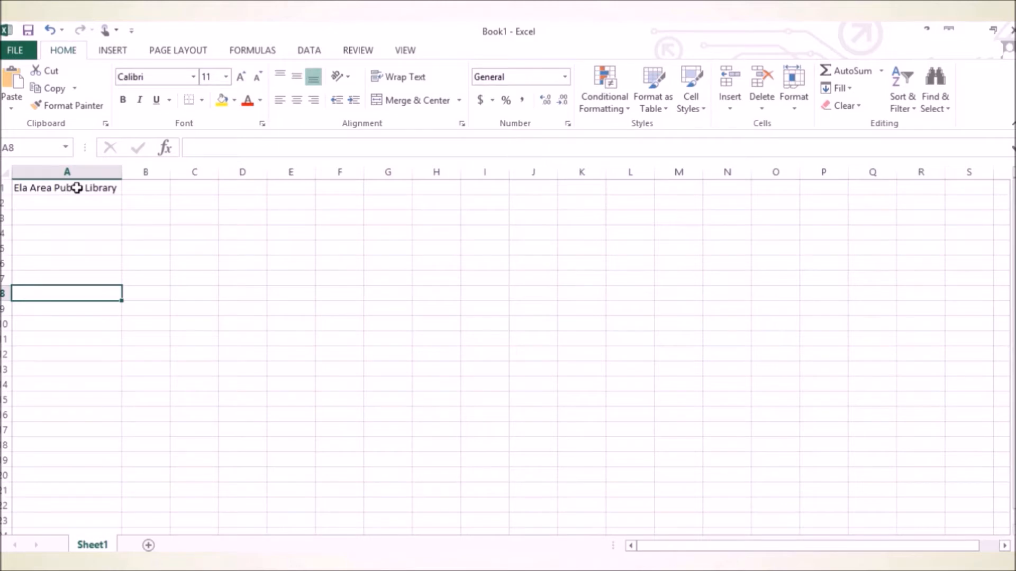
pyautogui.press('Up')
pyautogui.press('Up')
pyautogui.press('Up')
pyautogui.press('Up')
pyautogui.press('Up')
pyautogui.press('Up')
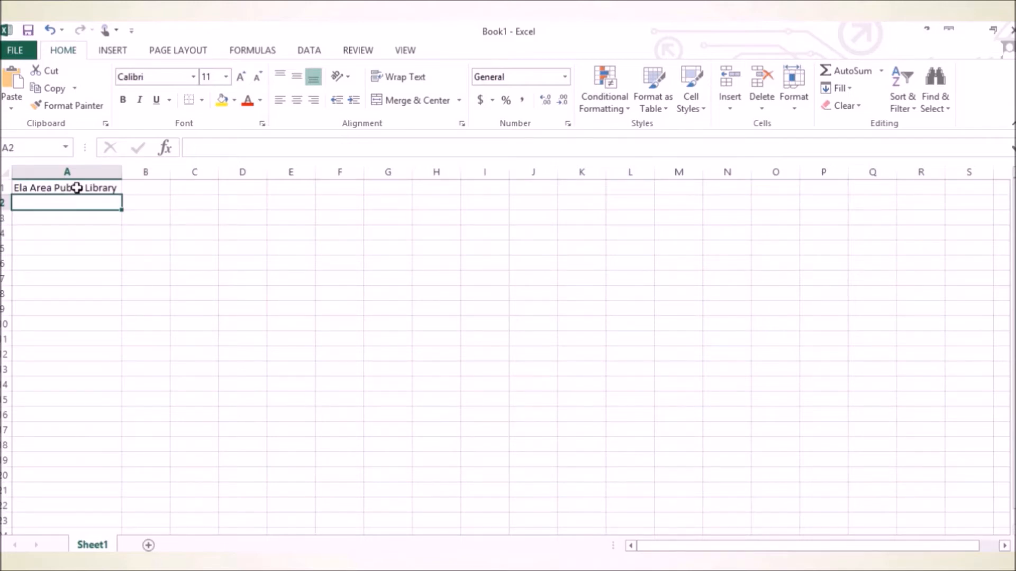
# Step: Move the active cell across row 2 to H2, one cell at a time, and back to A2
pyautogui.press('Right')
pyautogui.press('Right')
pyautogui.press('Right')
pyautogui.press('Right')
pyautogui.press('Right')
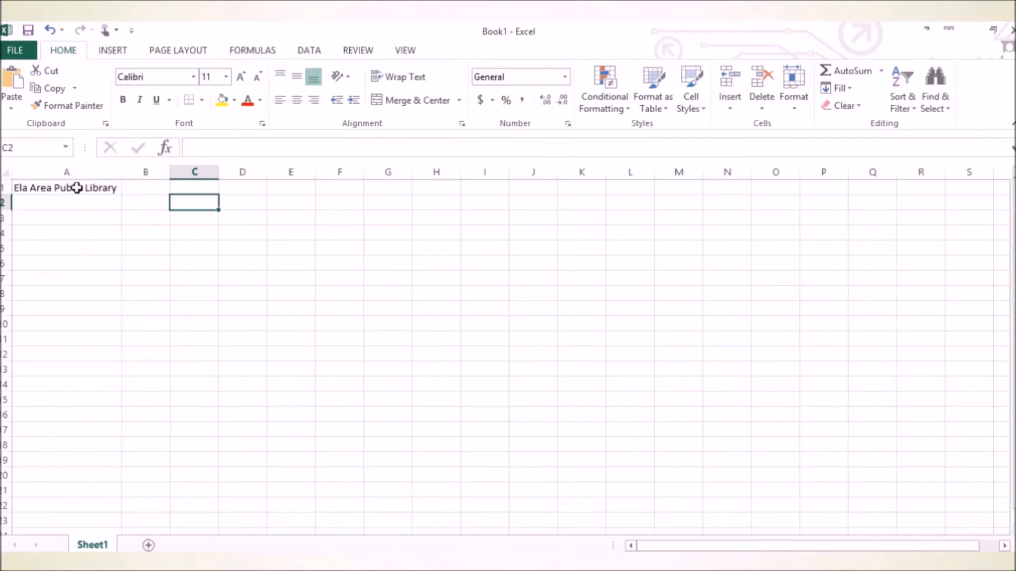
pyautogui.press('Right')
pyautogui.press('Right')
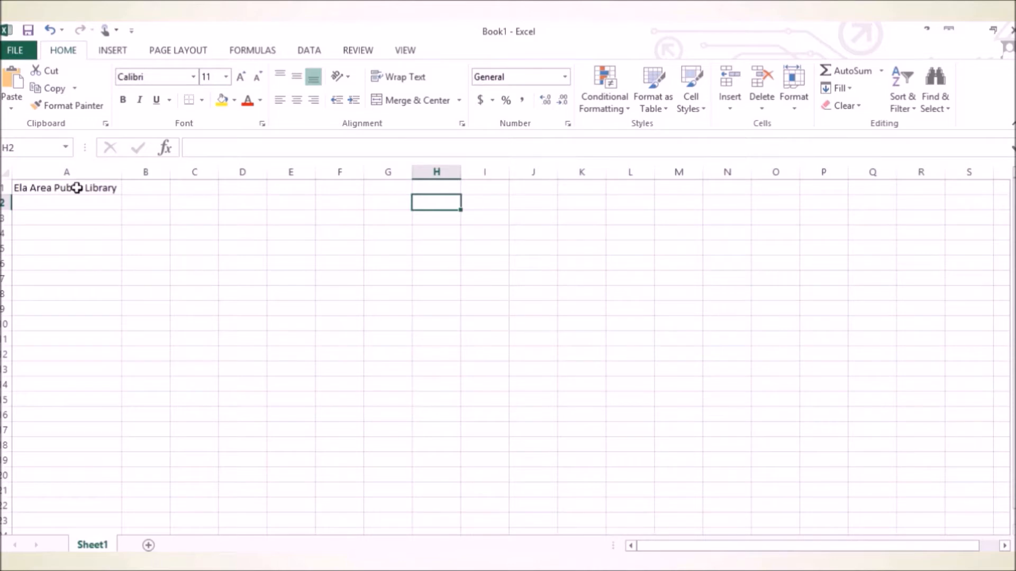
pyautogui.press('Left')
pyautogui.press('Left')
pyautogui.press('Left')
pyautogui.press('Left')
pyautogui.press('Left')
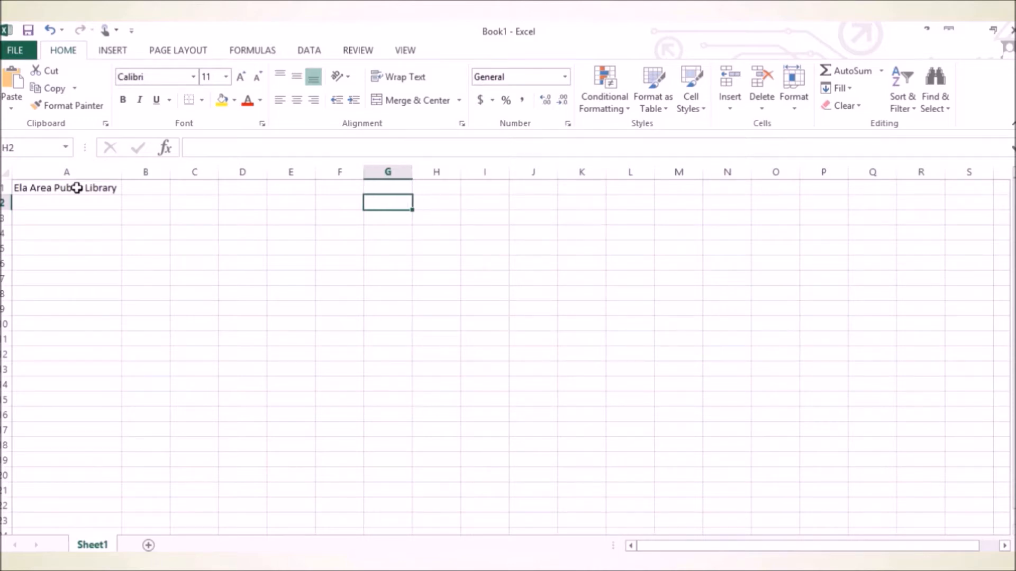
pyautogui.press('Left')
pyautogui.press('Left')
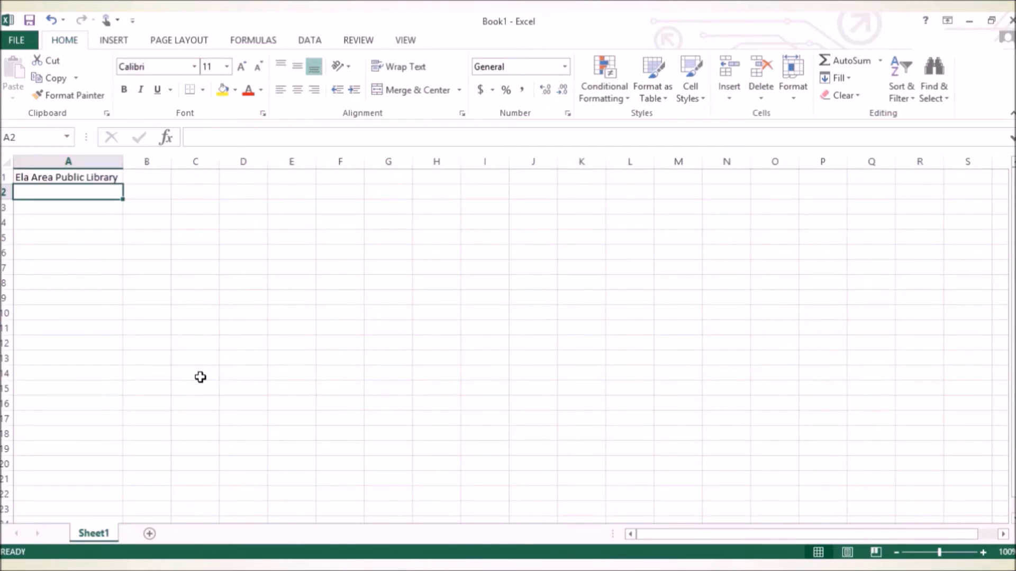
# Step: Enter the numbers 1, 2 and 3 in cells D1, D2 and D3
pyautogui.click(239, 178)
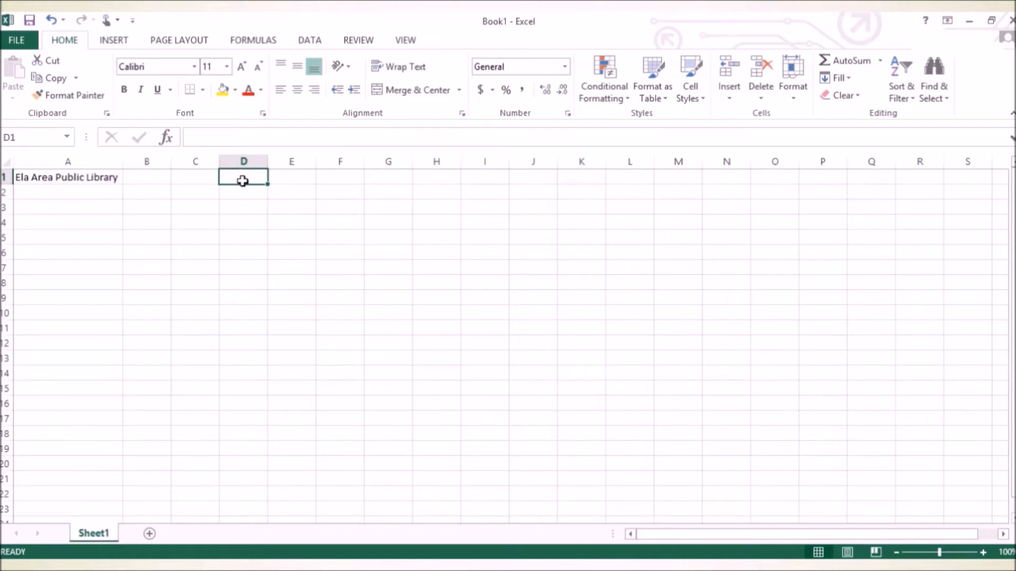
pyautogui.write('1')
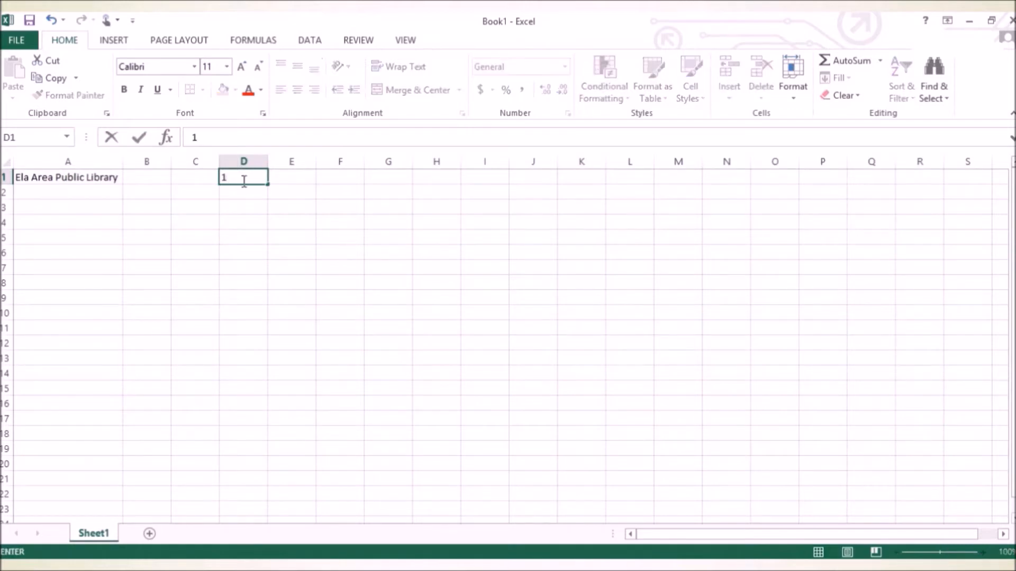
pyautogui.hotkey('ctrl', 'Return')
pyautogui.press('Return')
pyautogui.write('2')
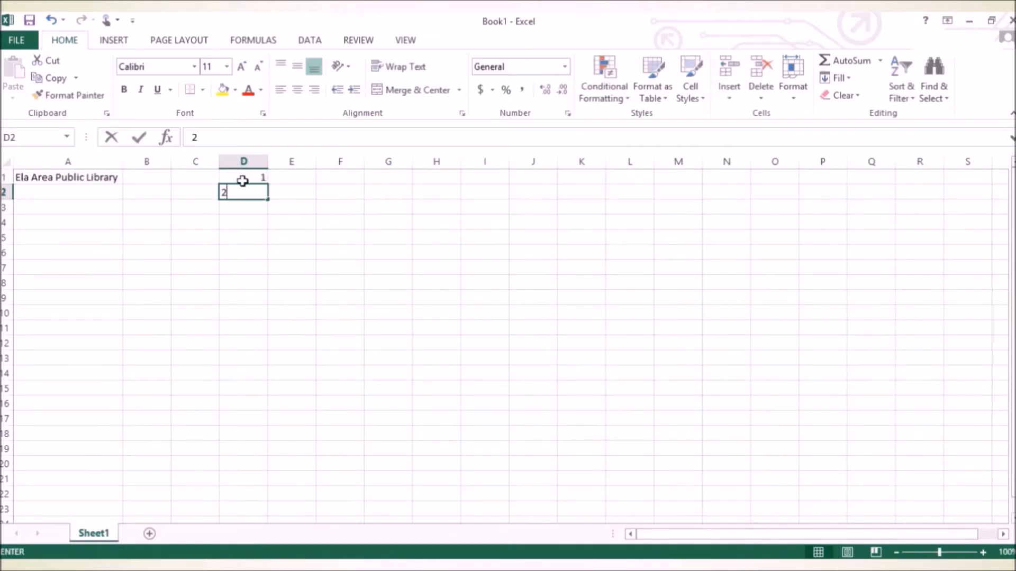
pyautogui.press('Return')
pyautogui.write('3')
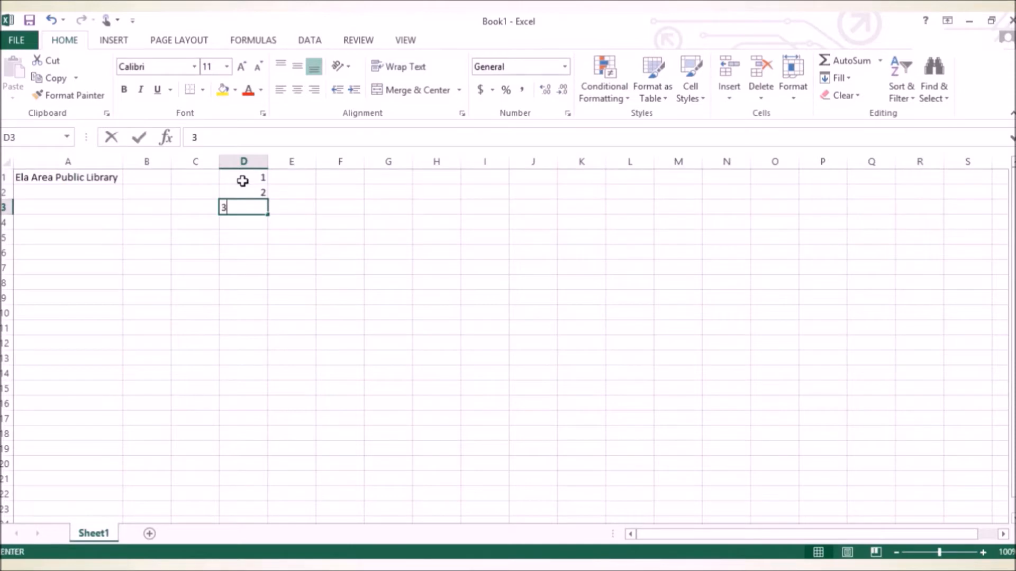
pyautogui.press('Return')
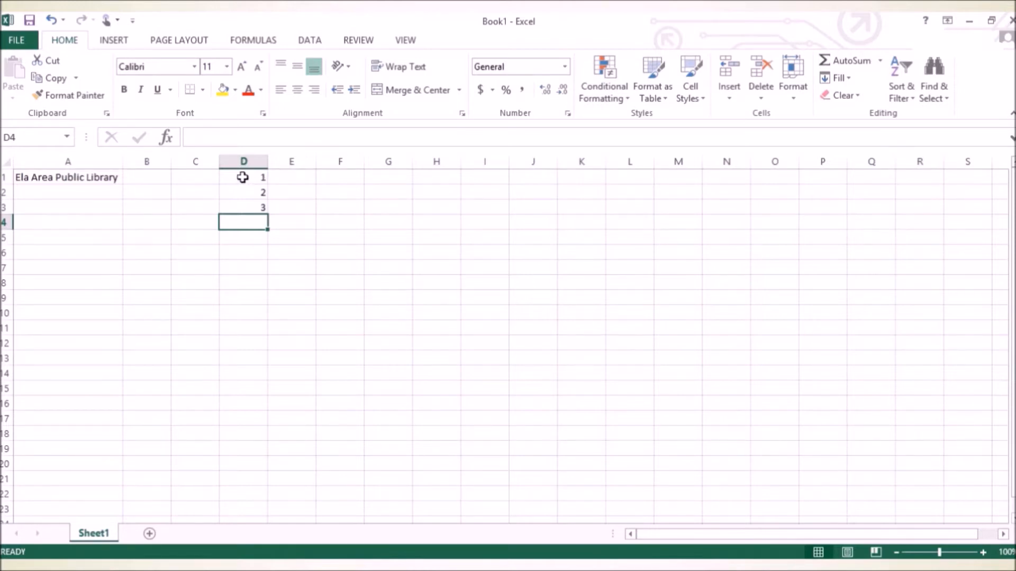
# Step: Copy the numbers in D1:D3 and paste them into column F starting at F1
pyautogui.click(243, 177)
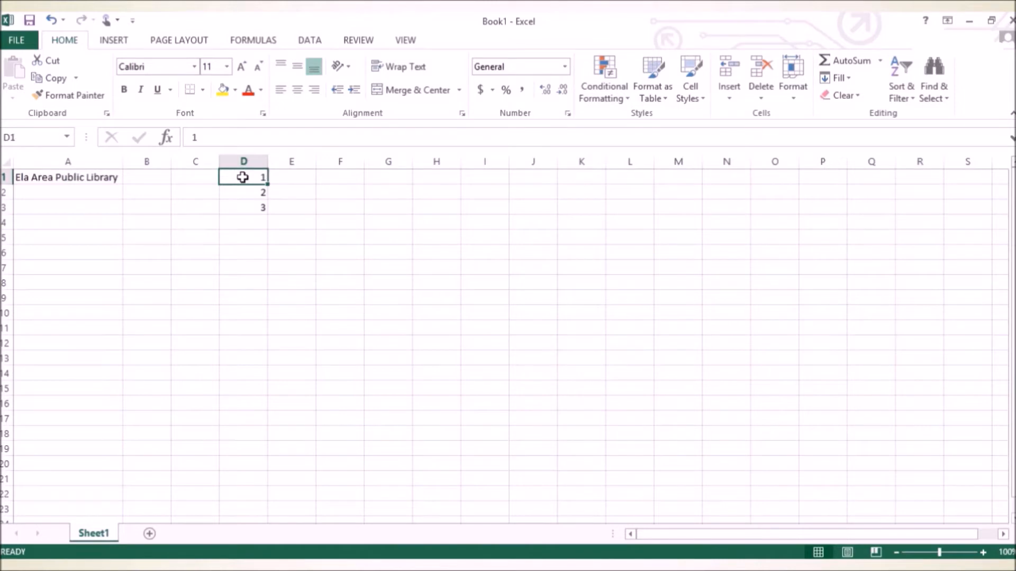
pyautogui.moveTo(242, 177); pyautogui.dragTo(243, 205)
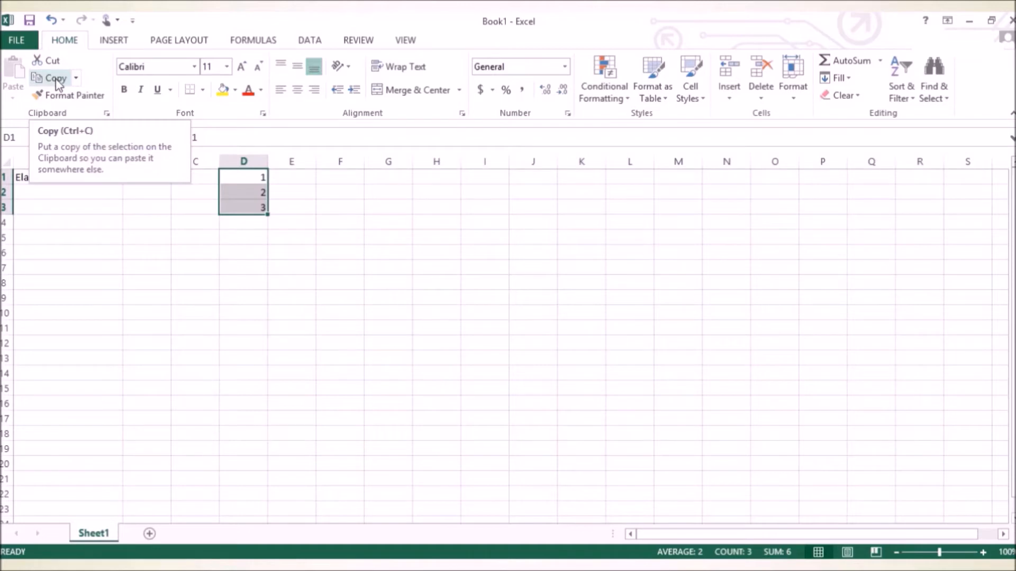
pyautogui.click(56, 80)
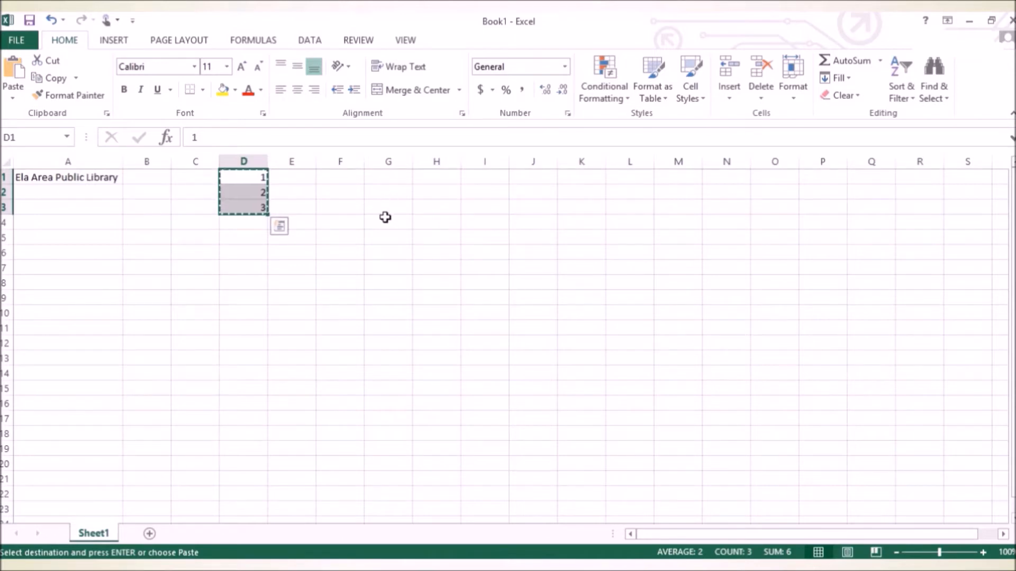
pyautogui.click(347, 177)
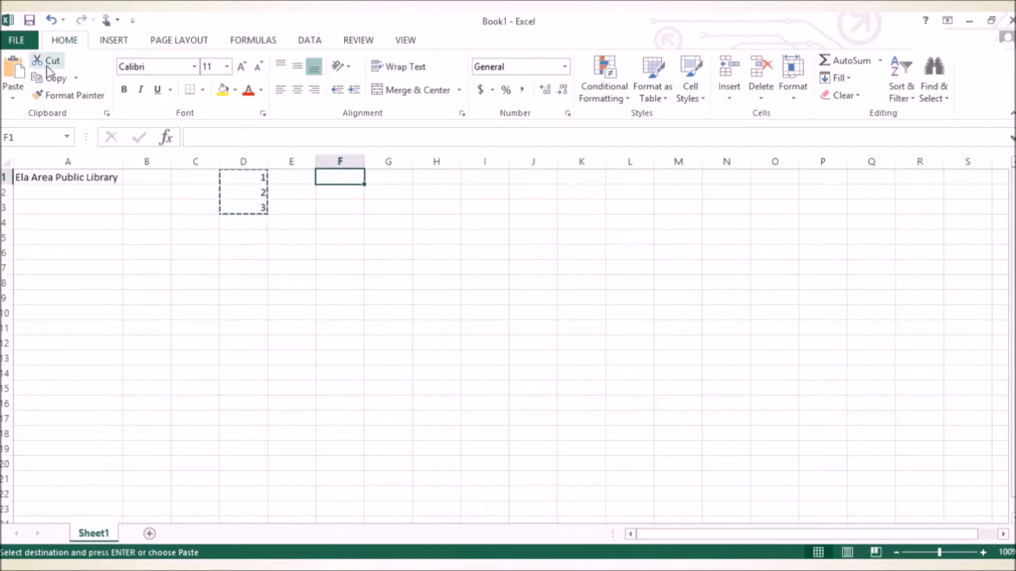
pyautogui.click(13, 69)
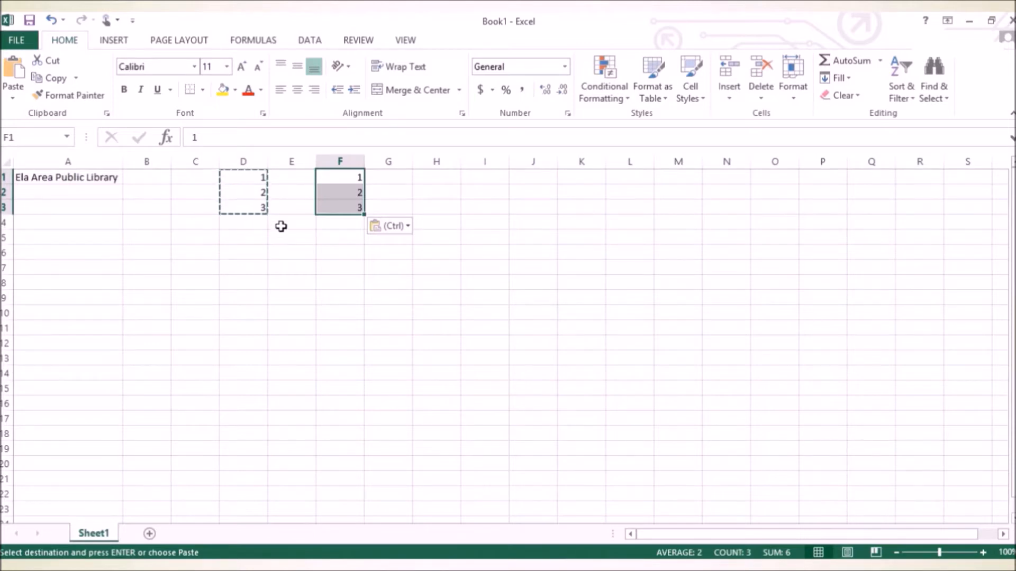
# Step: Paste the copied numbers again starting at cell E6, and end the copy mode
pyautogui.click(285, 252)
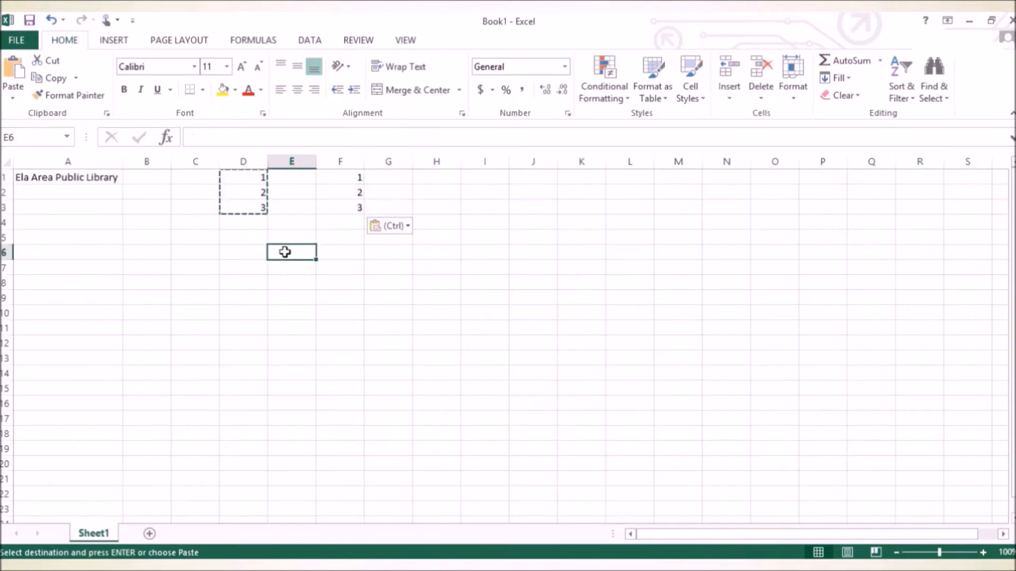
pyautogui.click(10, 72)
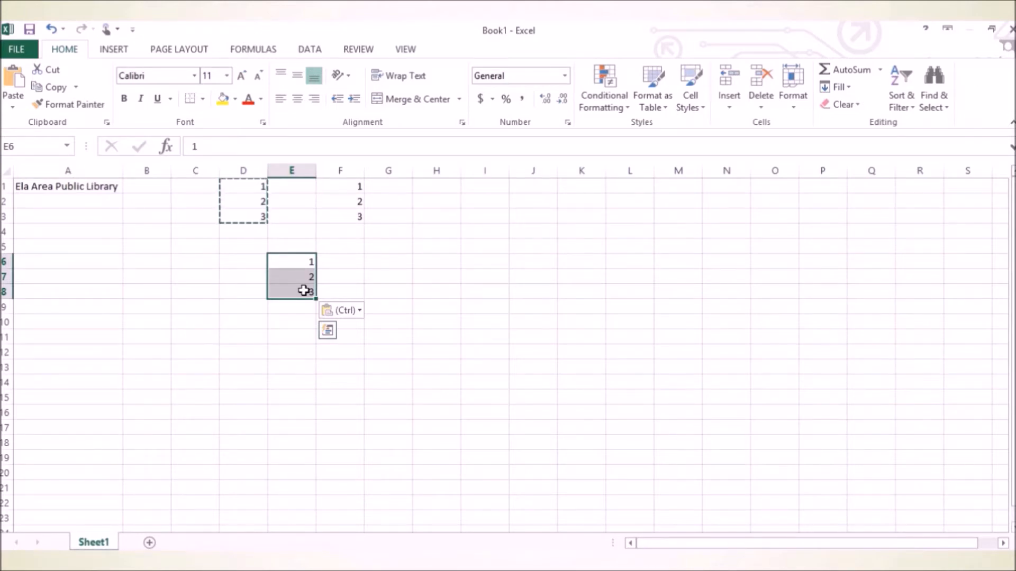
pyautogui.doubleClick(388, 275)
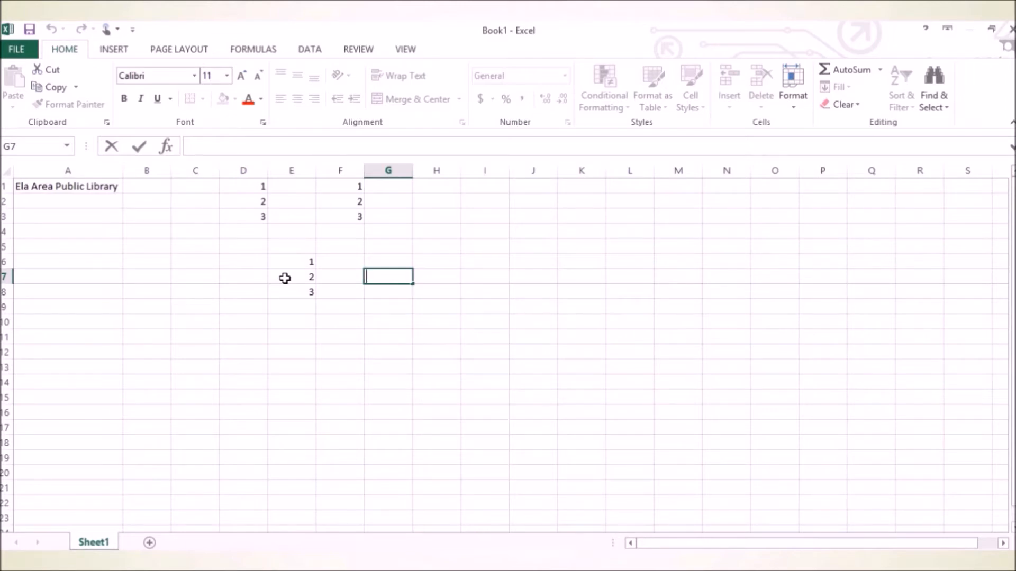
# Step: Clear all the numbers from the range D1:F8
pyautogui.click(348, 298)
pyautogui.moveTo(349, 298); pyautogui.dragTo(252, 186)
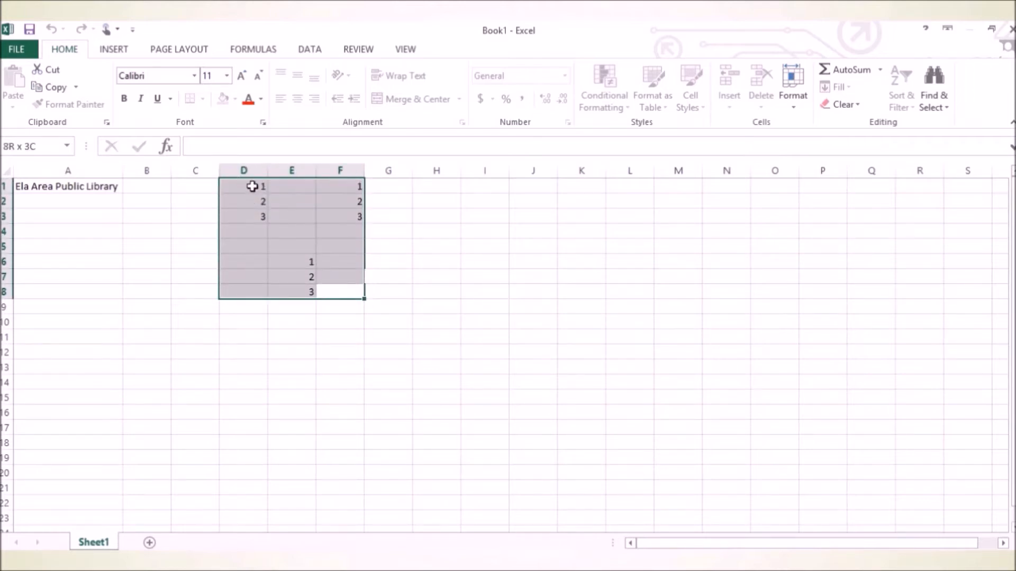
pyautogui.click(344, 335)
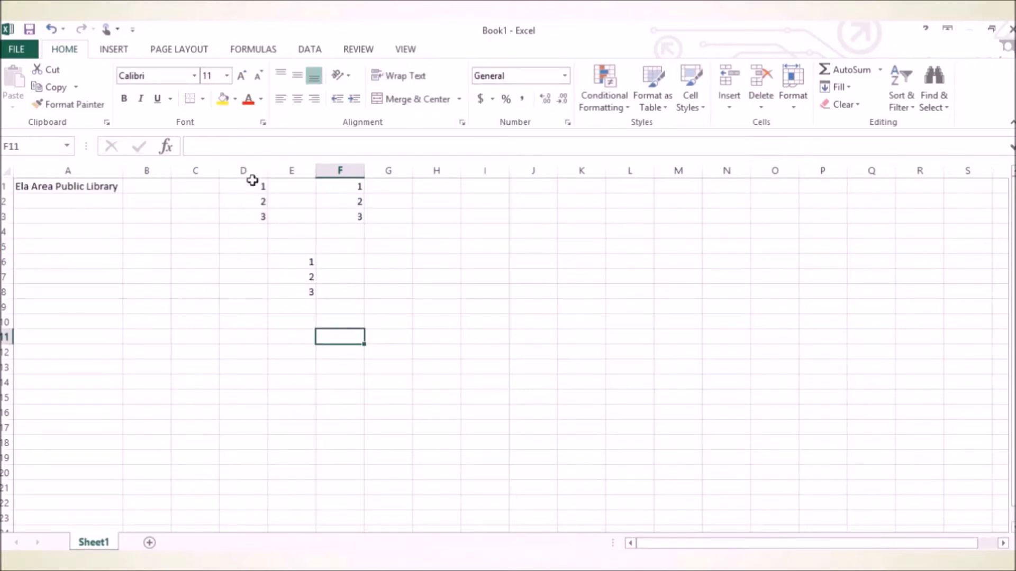
pyautogui.moveTo(252, 184); pyautogui.dragTo(330, 287)
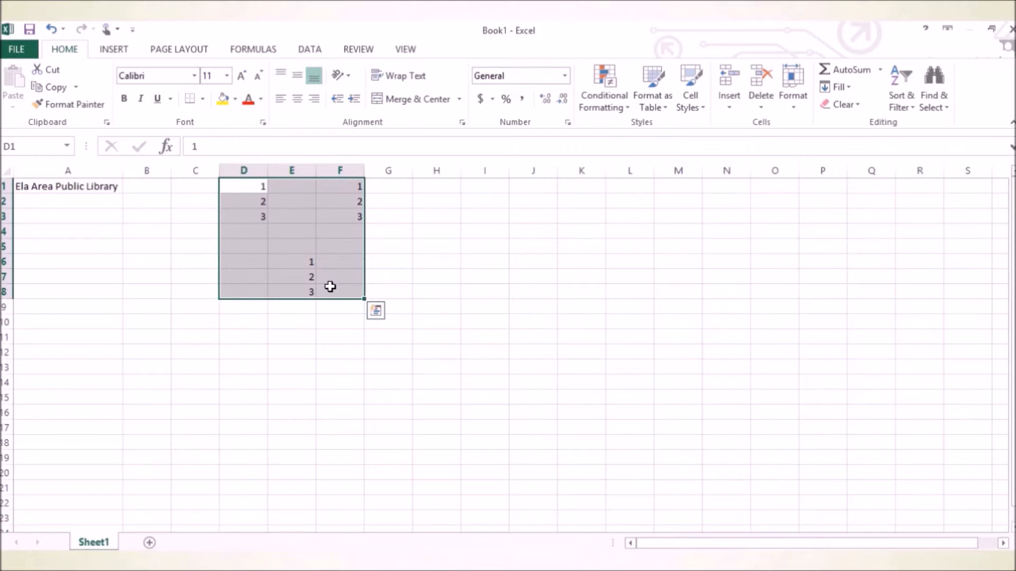
pyautogui.press('Delete')
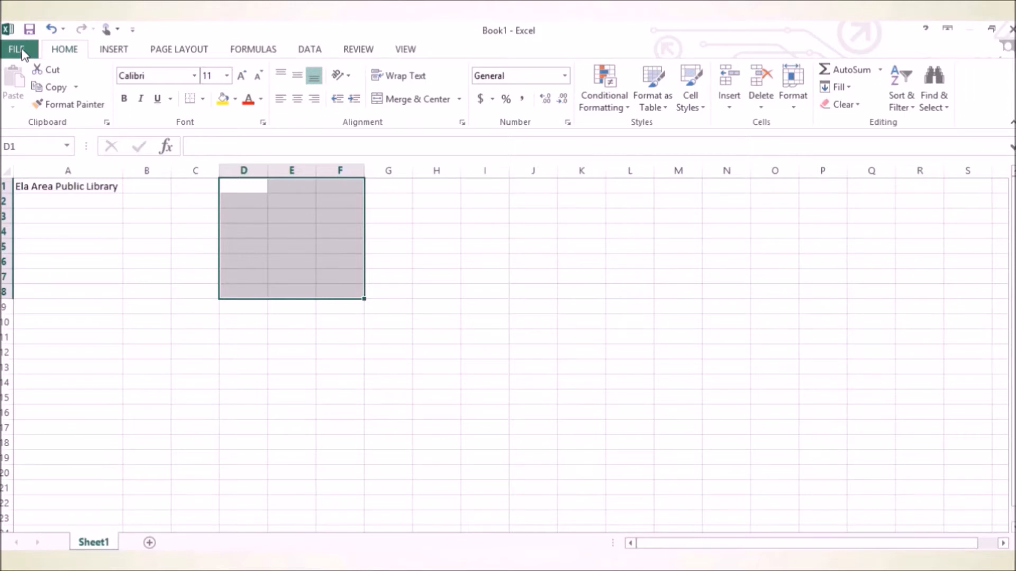
# Step: Save the workbook to the Desktop under the file name "My Budget" as an Excel Workbook
pyautogui.hotkey('ctrl', 'c')
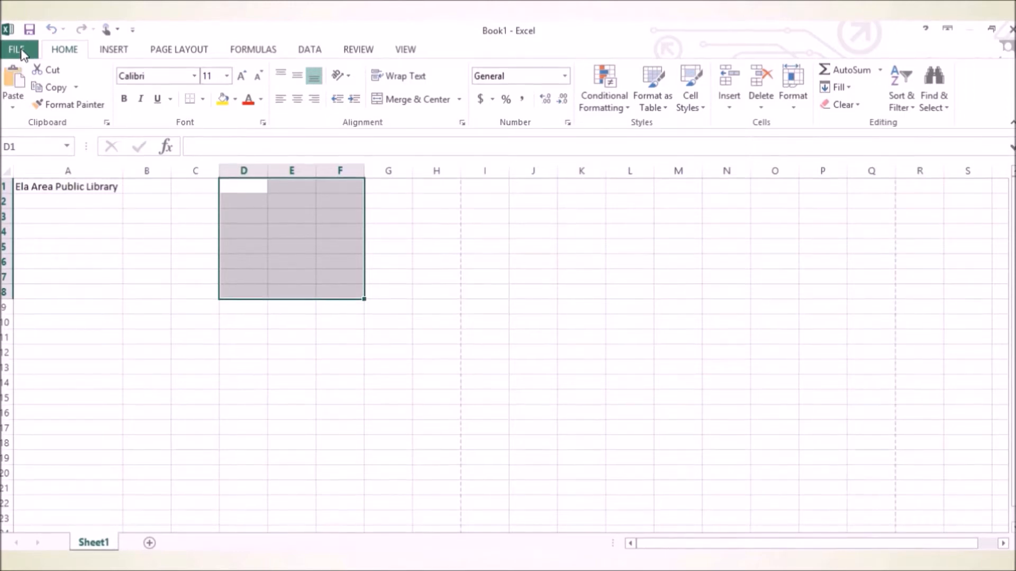
pyautogui.click(17, 50)
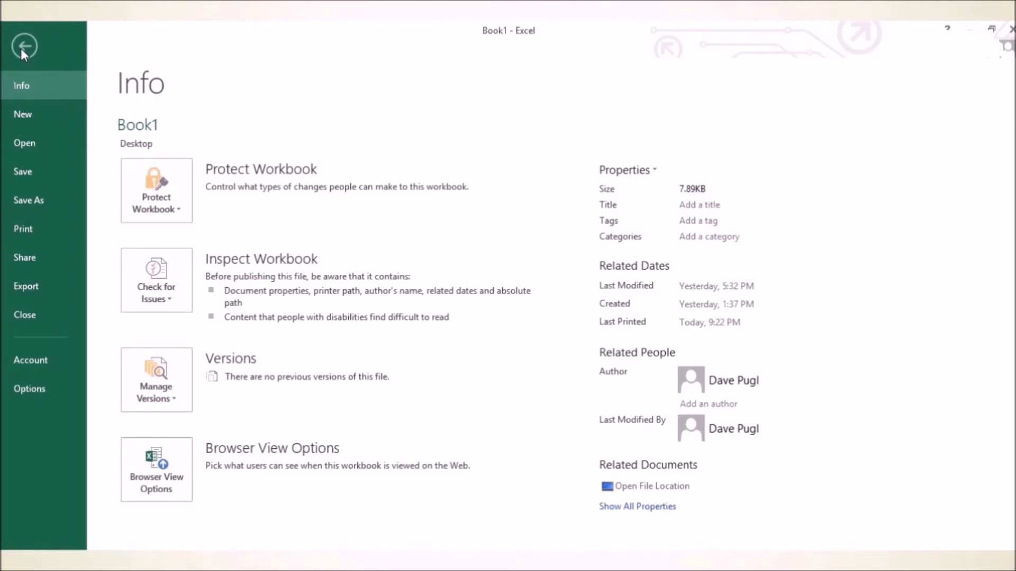
pyautogui.click(24, 197)
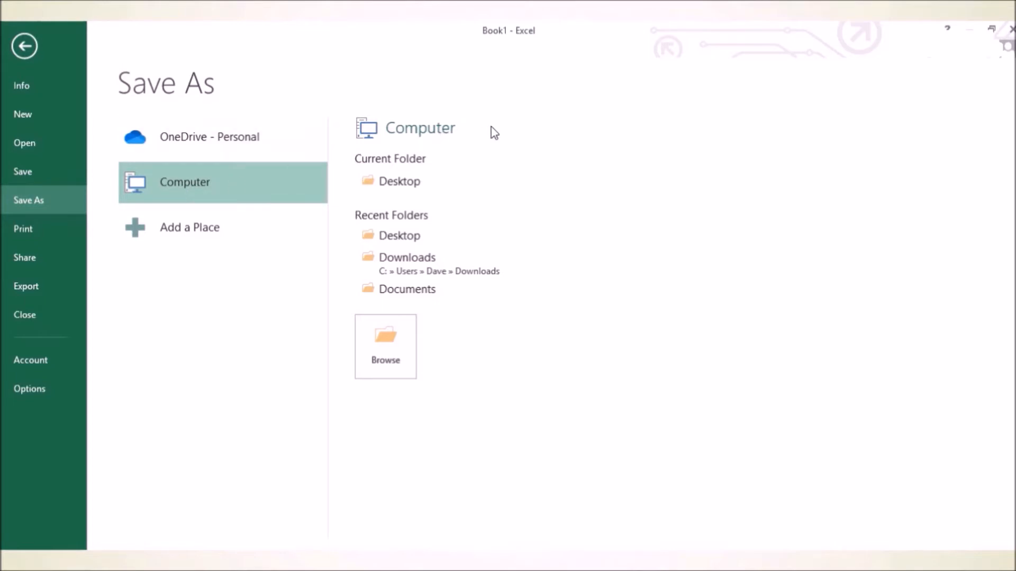
pyautogui.click(433, 180)
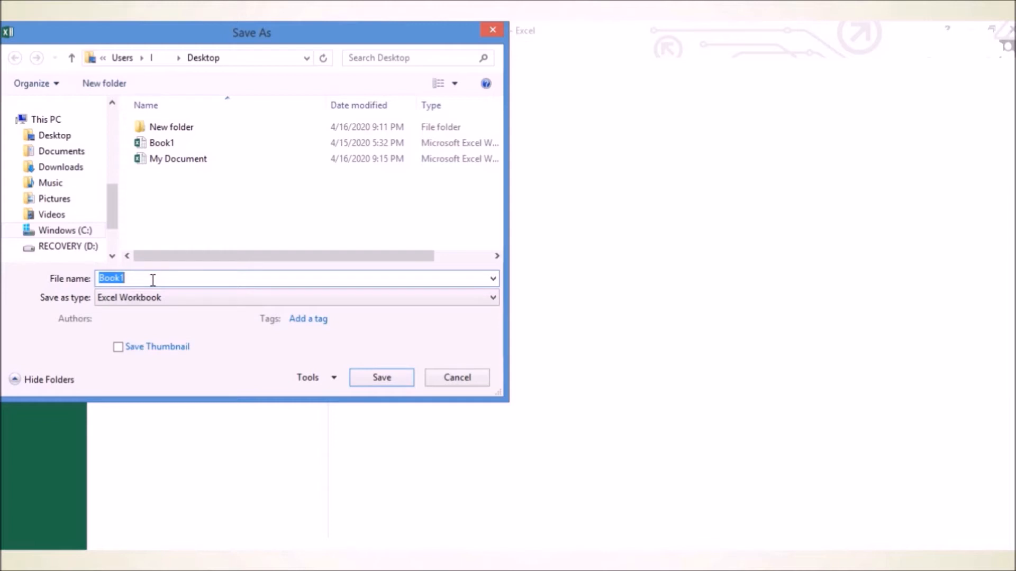
pyautogui.write('m')
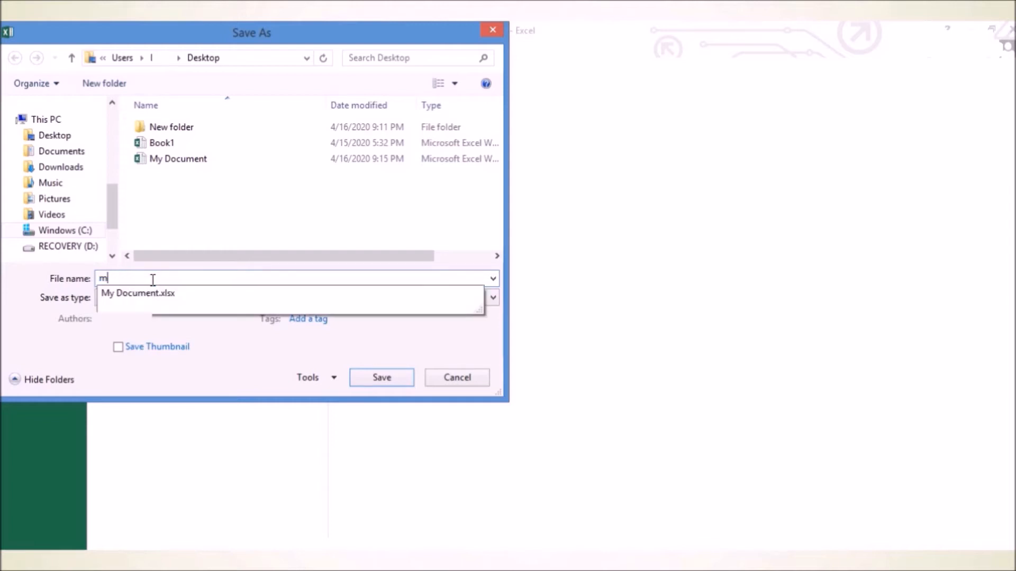
pyautogui.press('BackSpace')
pyautogui.write('My Budget')
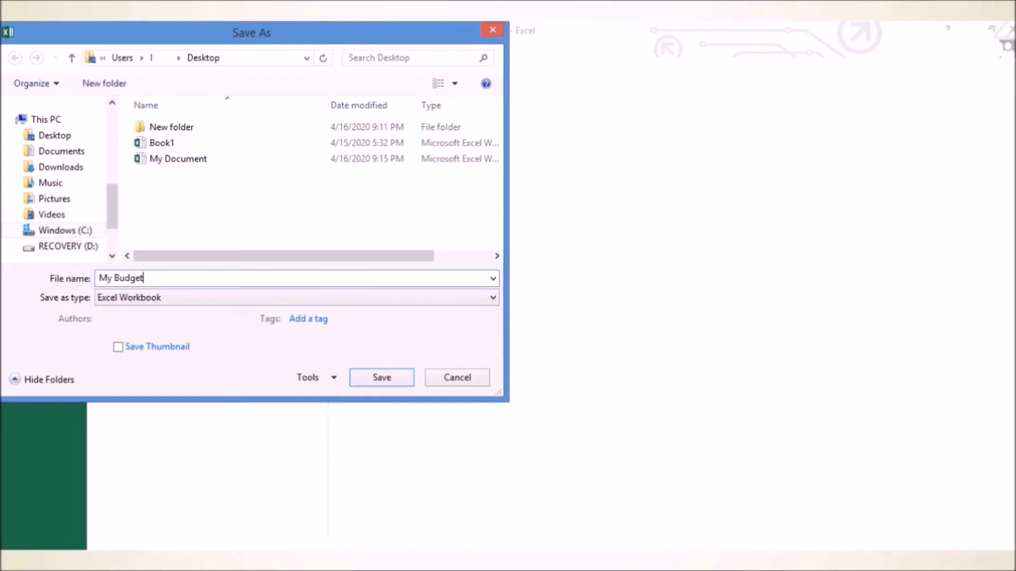
pyautogui.click(387, 378)
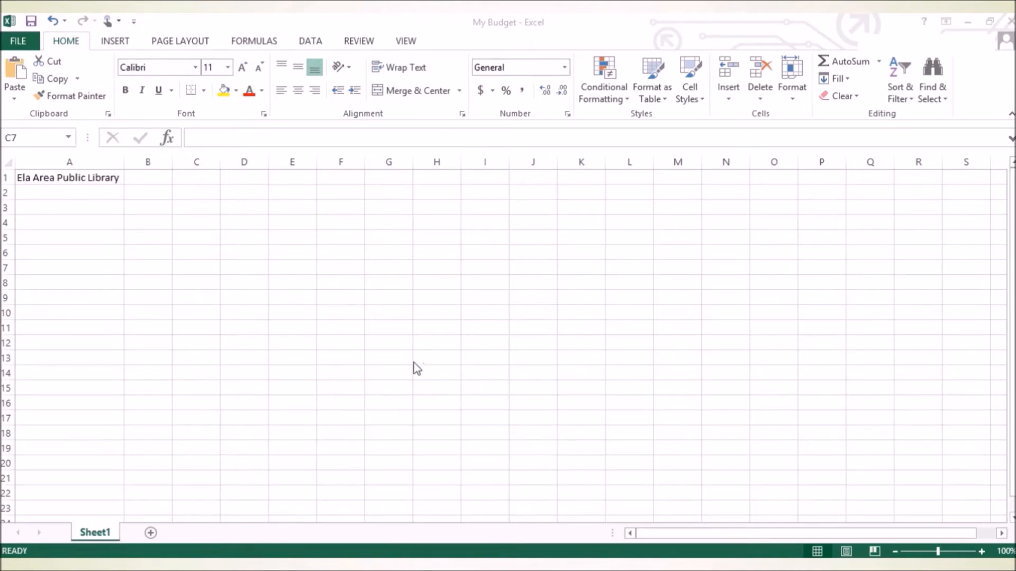
# Step: Enter the title "Budget" in cell C2
pyautogui.click(197, 191)
pyautogui.click(197, 191)
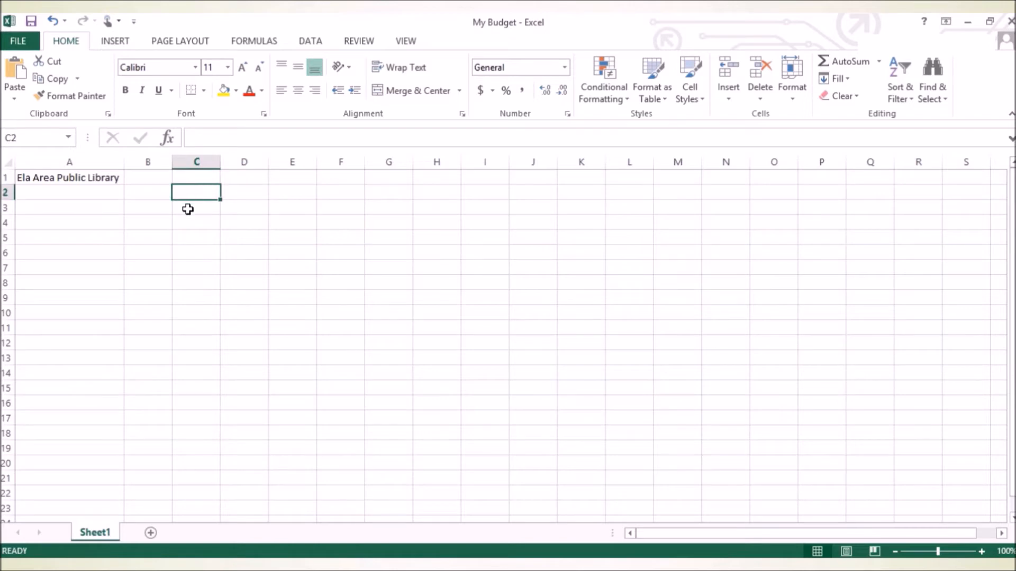
pyautogui.write('Budget')
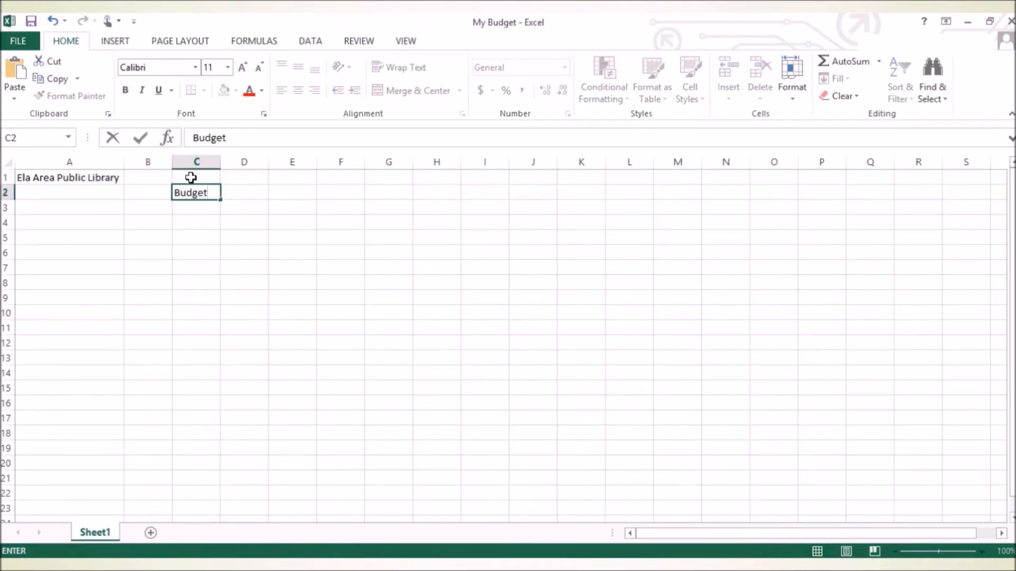
# Step: Enter the heading "Categories" in cell C5 and move down to cell C7
pyautogui.click(189, 239)
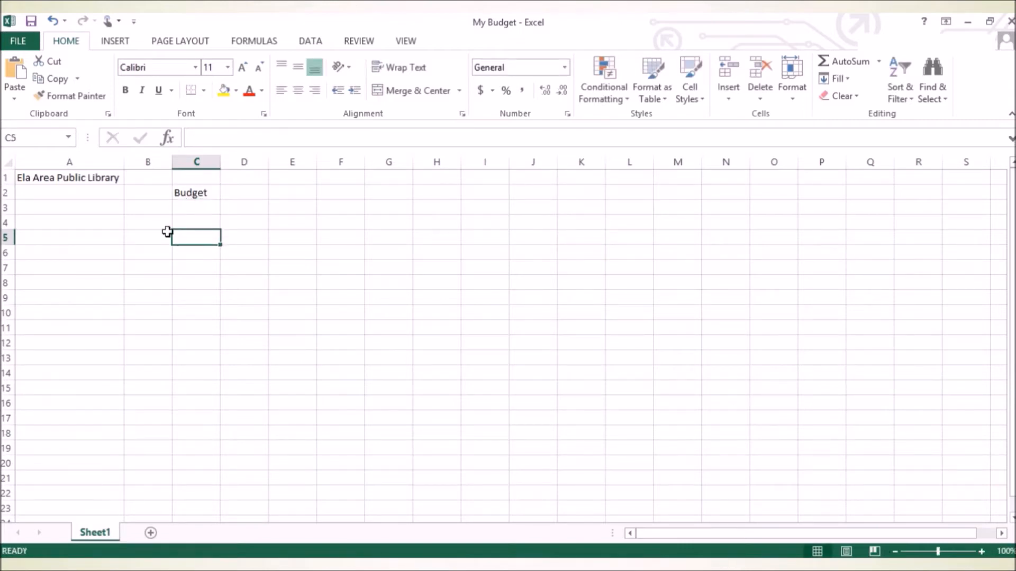
pyautogui.write('Cate')
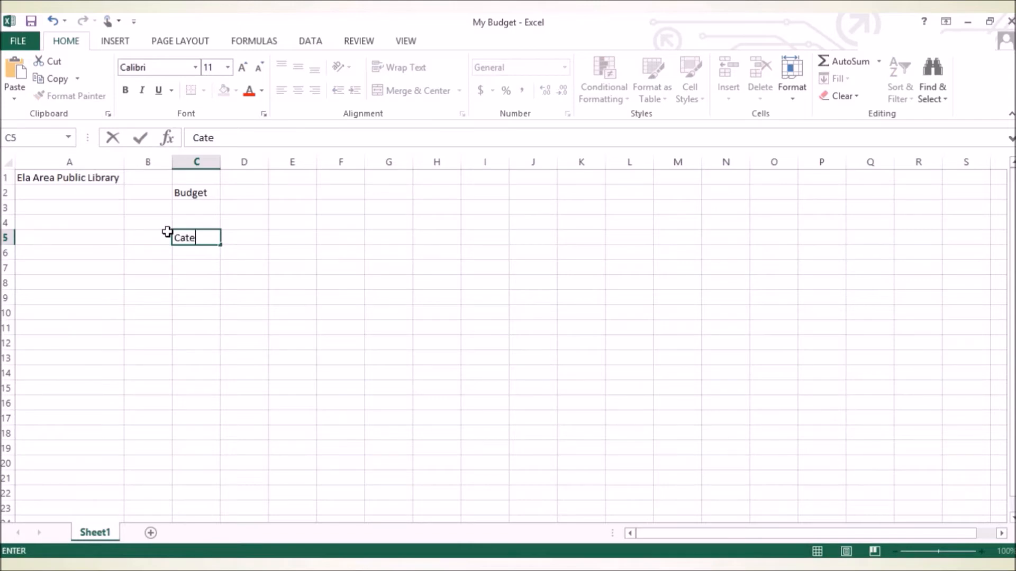
pyautogui.write('gories')
pyautogui.press('Return')
pyautogui.press('Return')
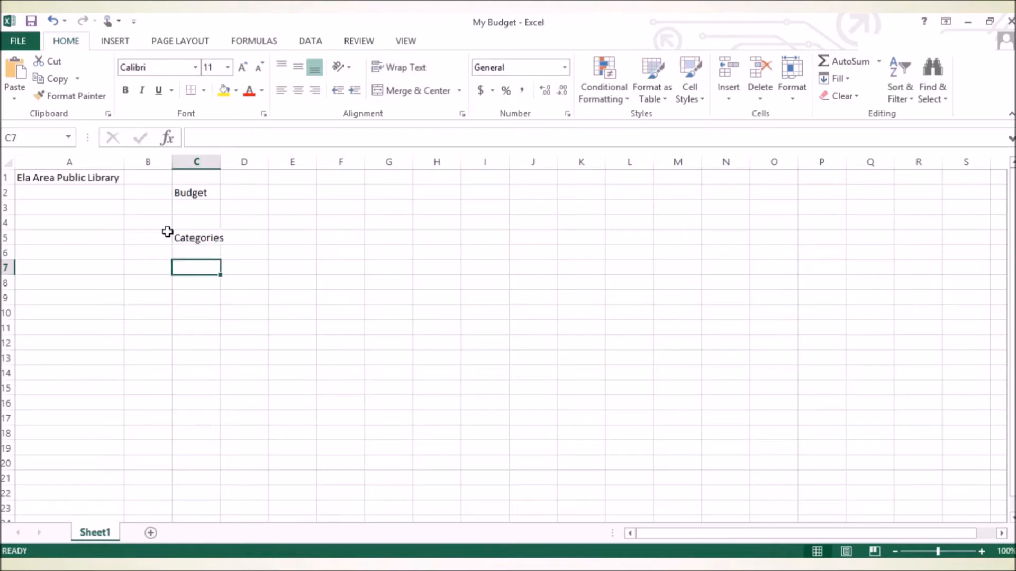
# Step: List the budget categories Groceries, Mortgage and Entertainment in cells C7 through C9
pyautogui.write('Groceries')
pyautogui.press('Return')
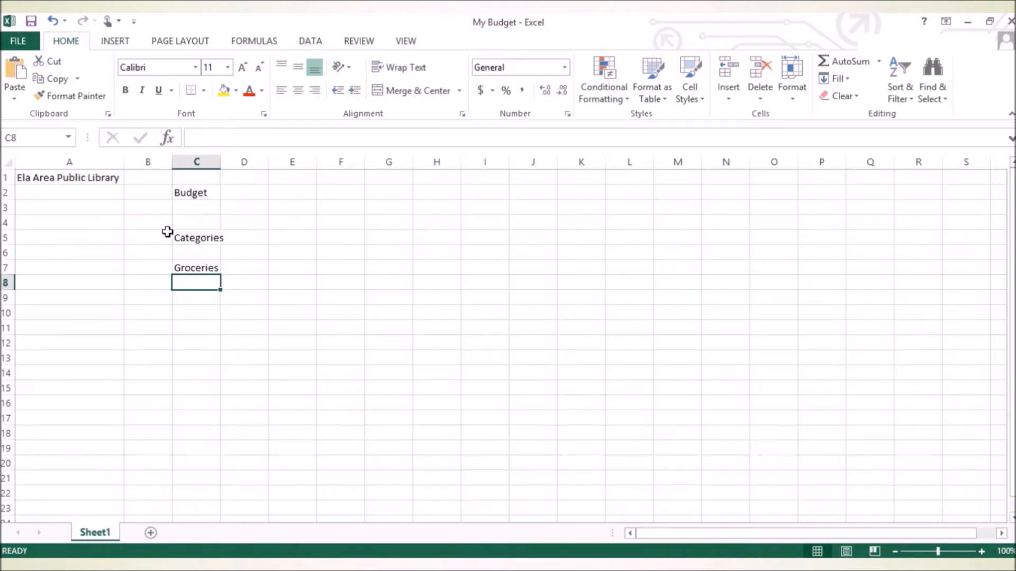
pyautogui.write('Mortgage')
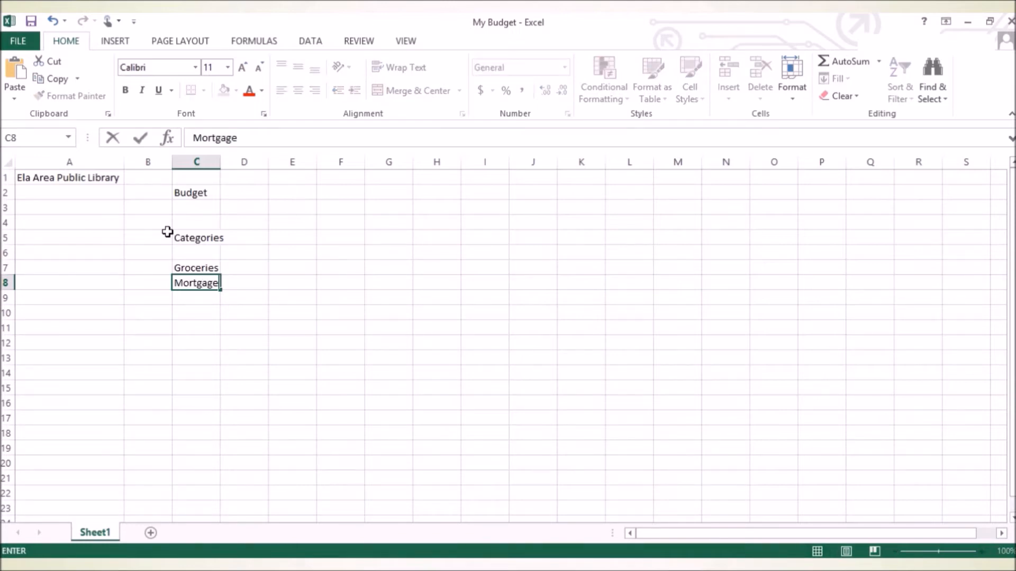
pyautogui.press('Return')
pyautogui.write('Entertainment')
pyautogui.press('Return')
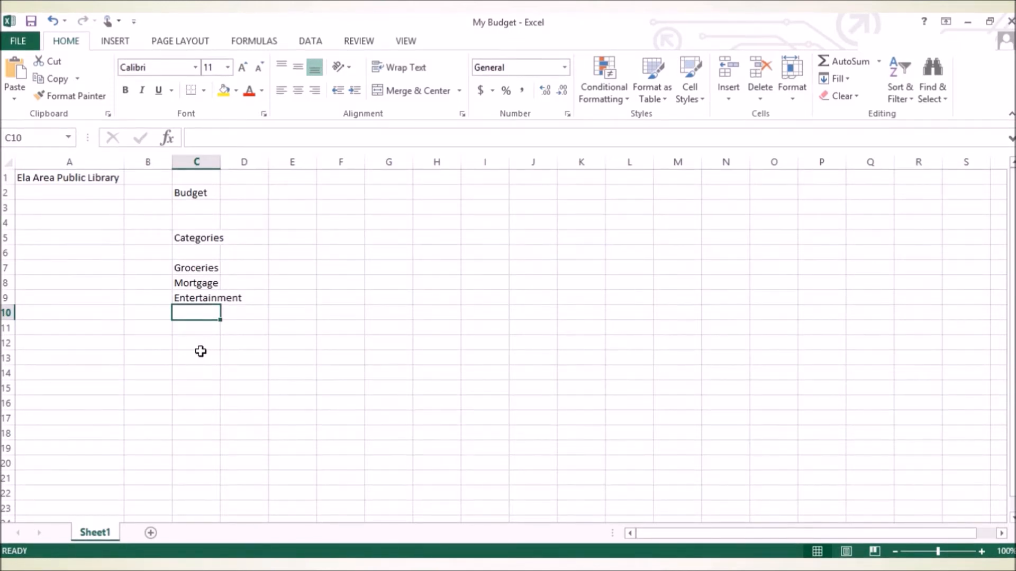
# Step: Enter the month heading "Jan" in cell E5, on the Categories row
pyautogui.click(4, 237)
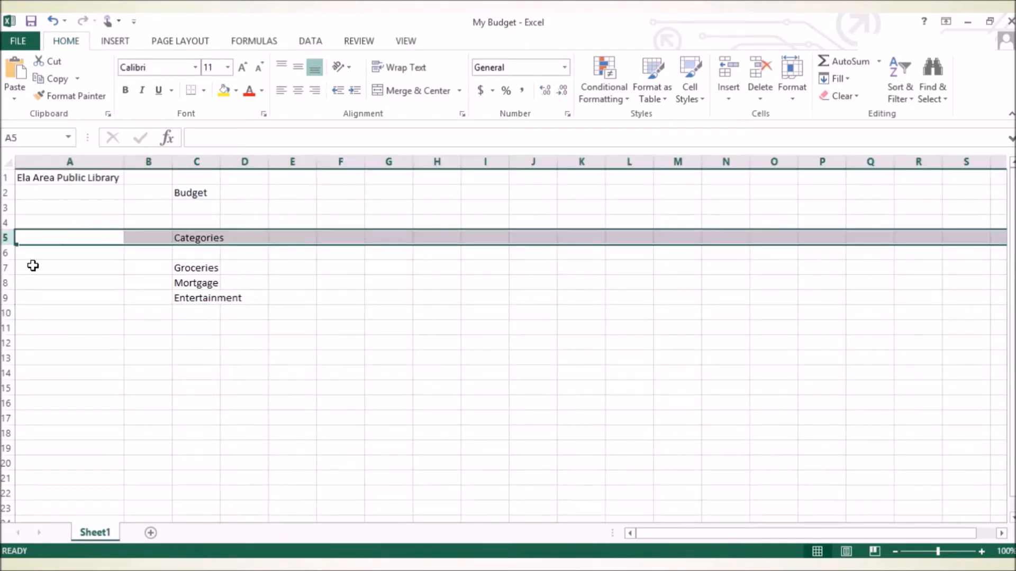
pyautogui.click(283, 238)
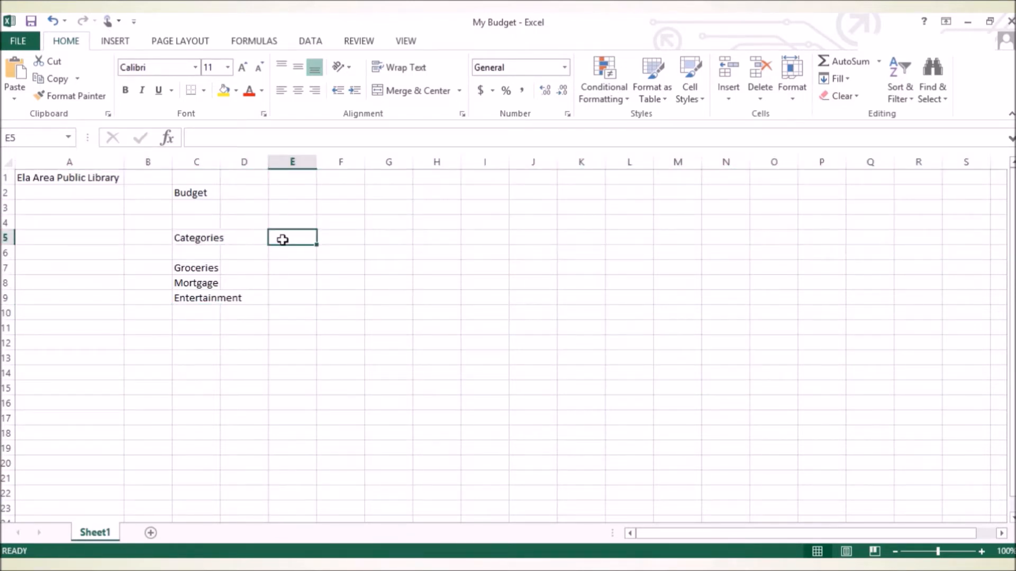
pyautogui.write('Jan')
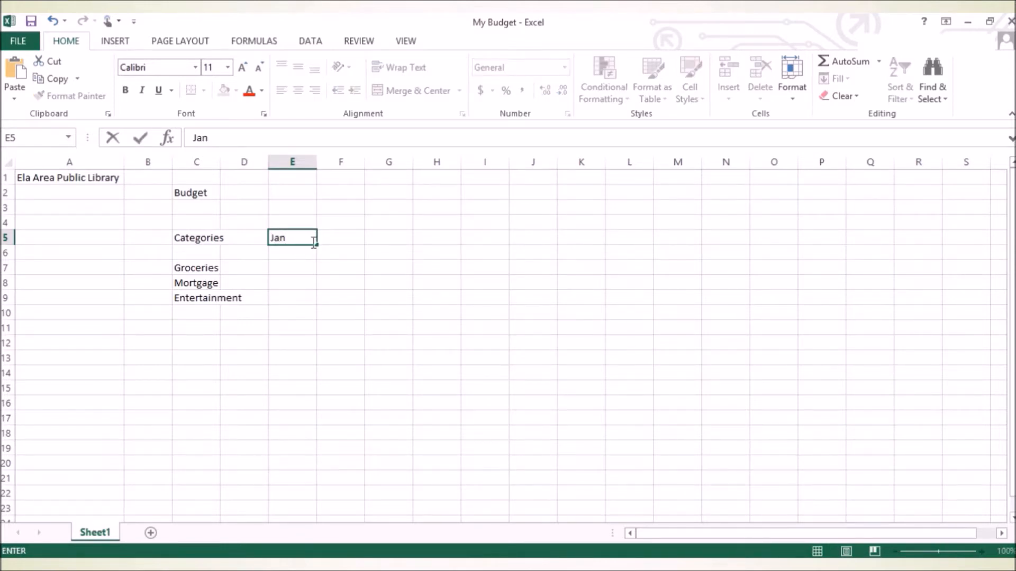
pyautogui.click(333, 237)
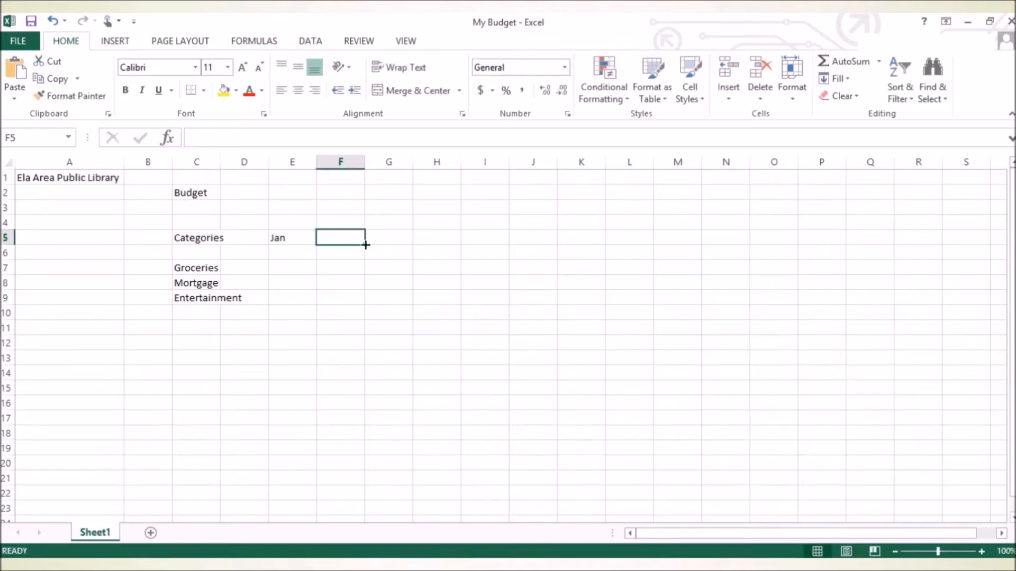
pyautogui.click(386, 240)
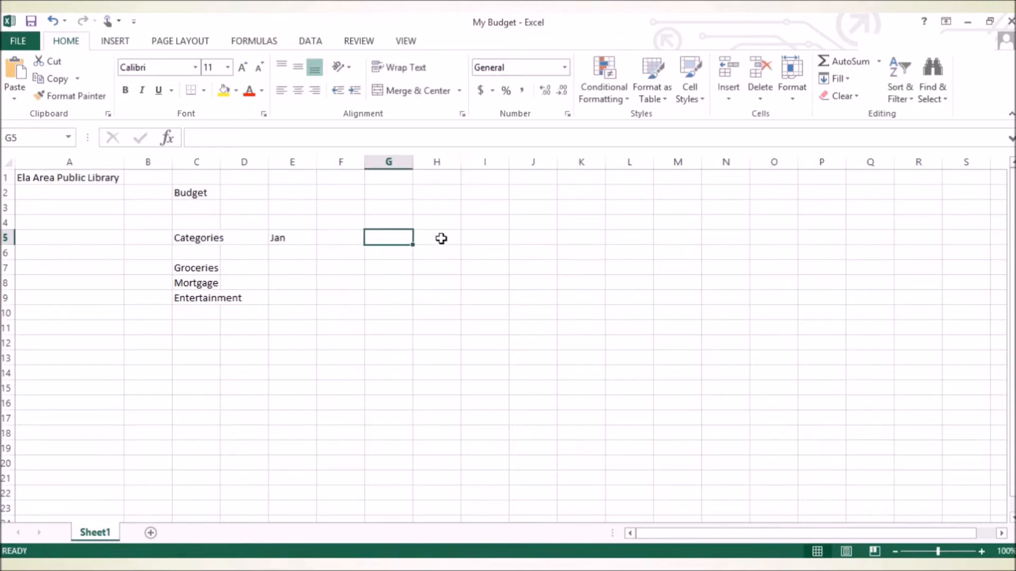
pyautogui.click(452, 239)
pyautogui.click(489, 238)
pyautogui.click(526, 234)
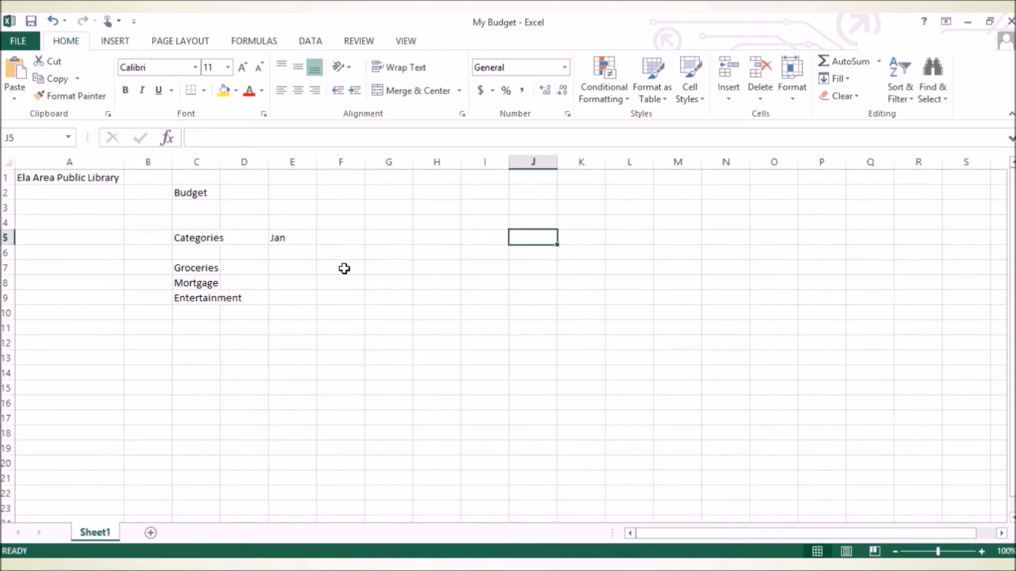
# Step: Auto-fill the month series from Jan in E5 across to Jun in J5
pyautogui.click(295, 241)
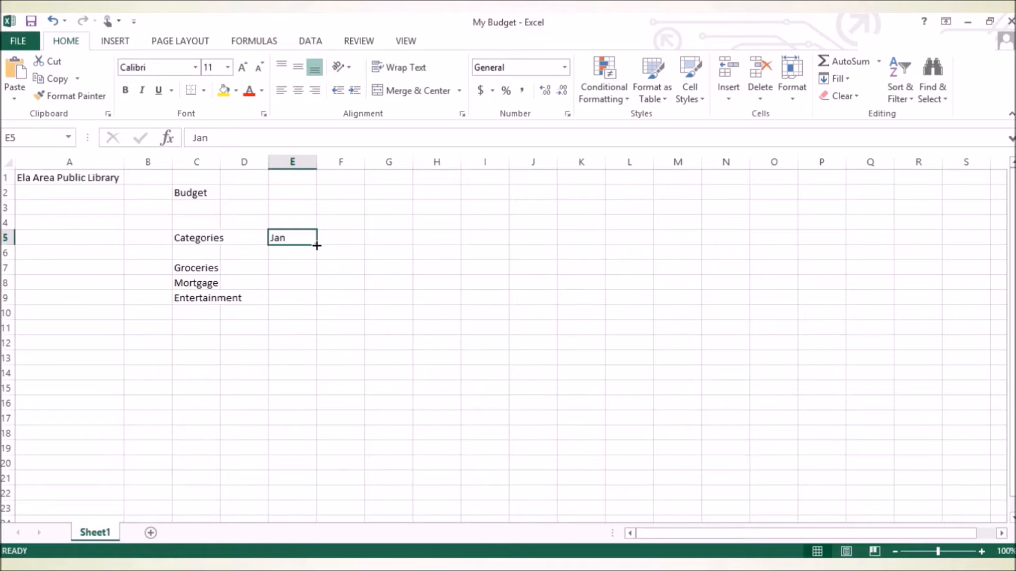
pyautogui.moveTo(316, 246); pyautogui.dragTo(316, 246)
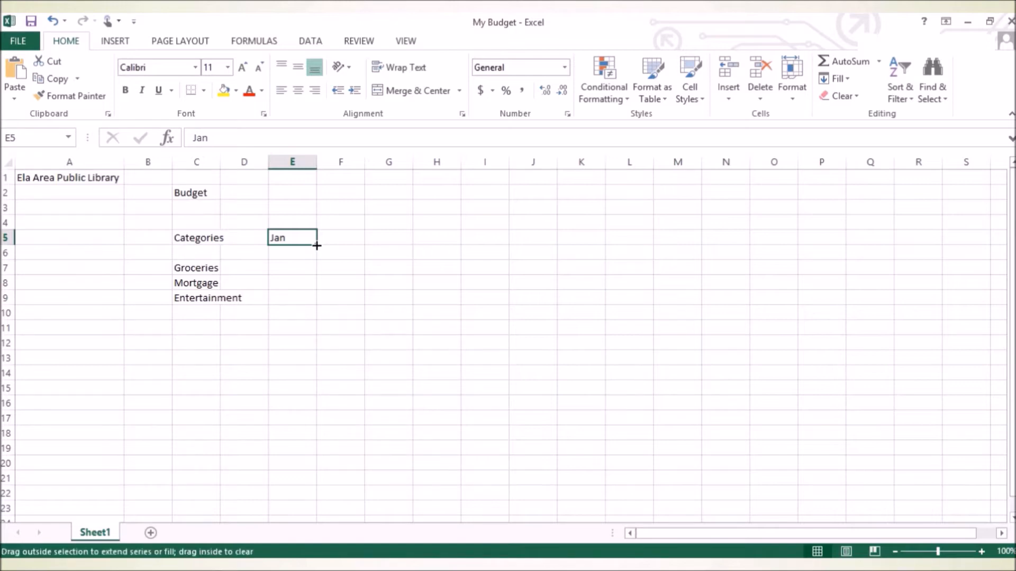
pyautogui.moveTo(316, 246); pyautogui.dragTo(537, 235)
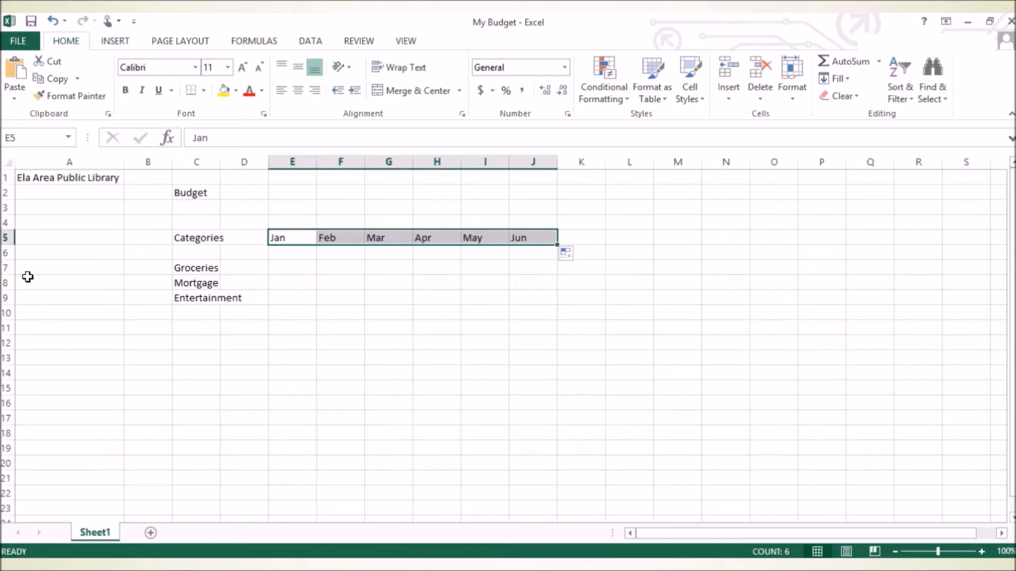
# Step: Enter 1000 as the January mortgage in E8 and fill it across the row through June in J8
pyautogui.click(275, 284)
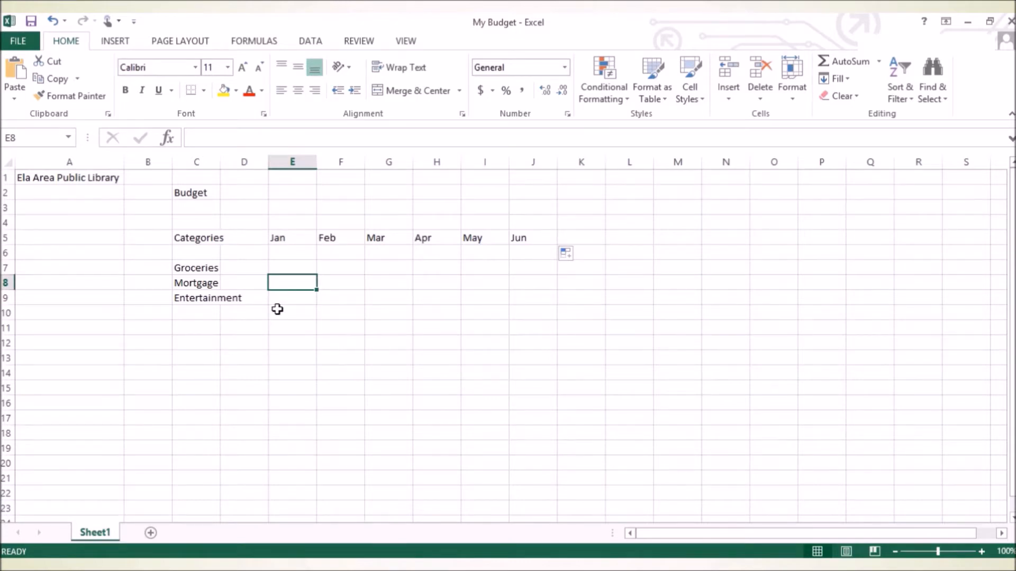
pyautogui.press('End')
pyautogui.write('1000')
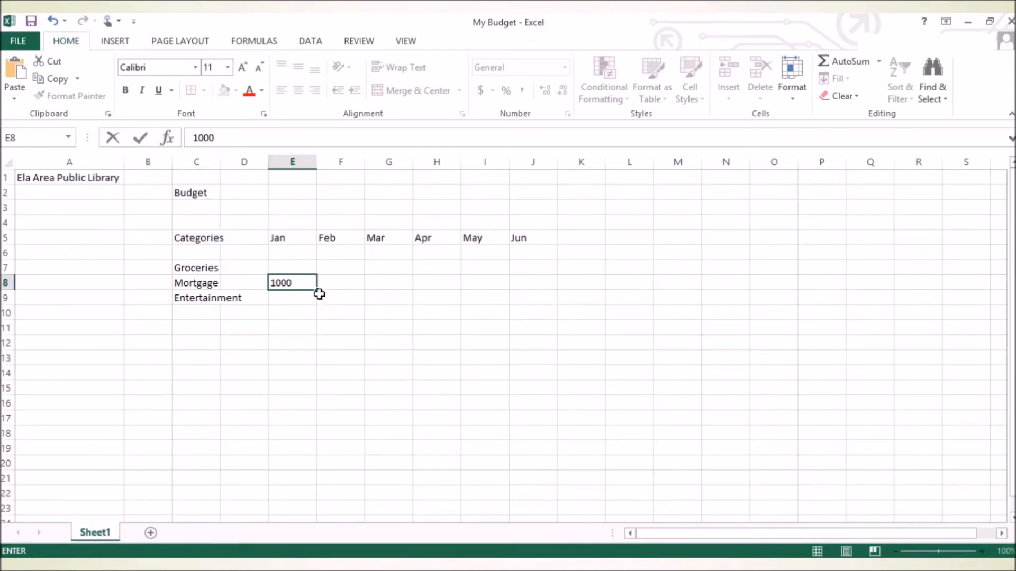
pyautogui.moveTo(315, 291); pyautogui.dragTo(545, 283)
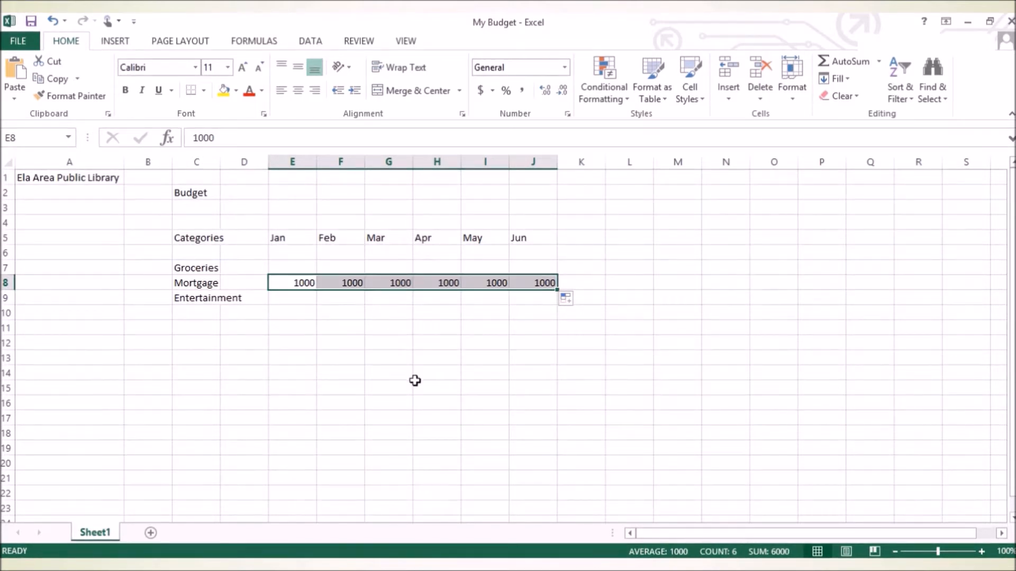
# Step: Enter the Groceries amounts 200, 230, 180, 150, 200 and 150 for January through June in E7:J7
pyautogui.click(293, 266)
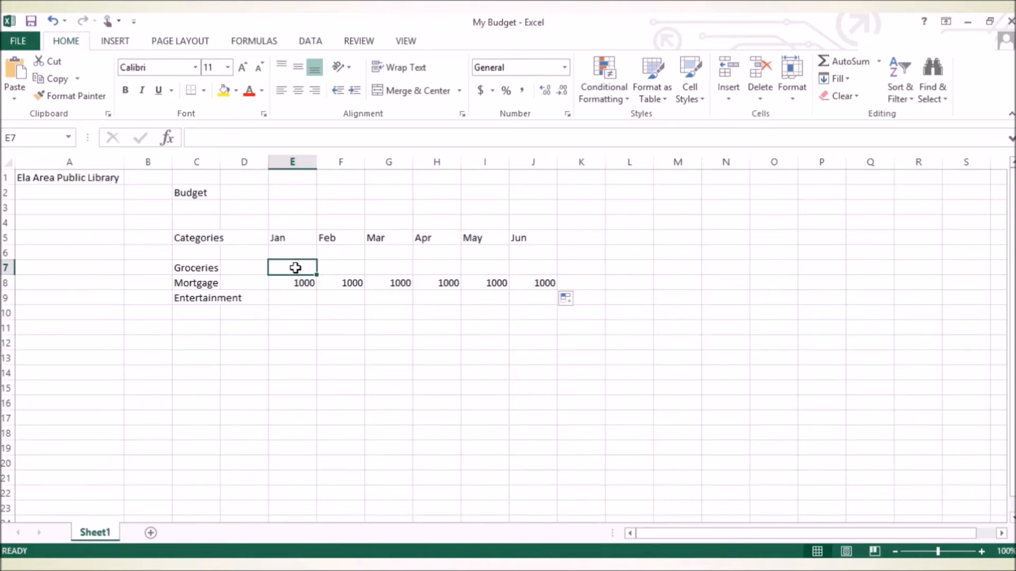
pyautogui.write('200')
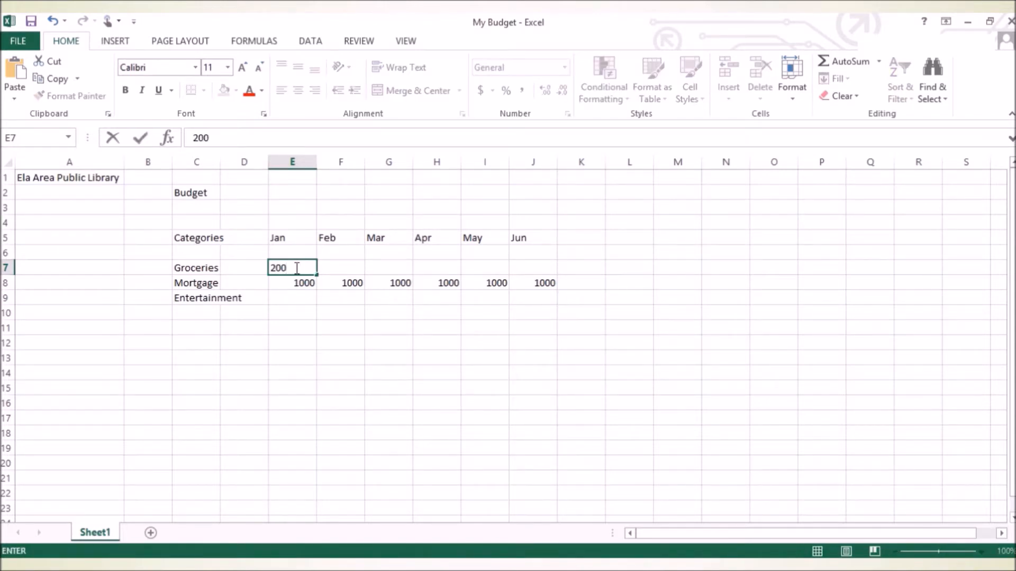
pyautogui.press('Tab')
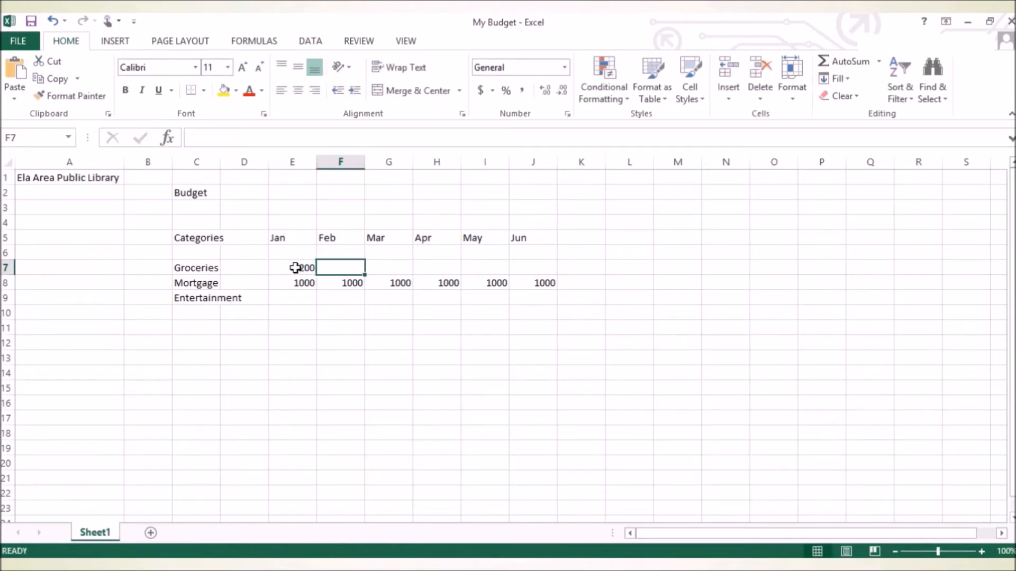
pyautogui.write('230')
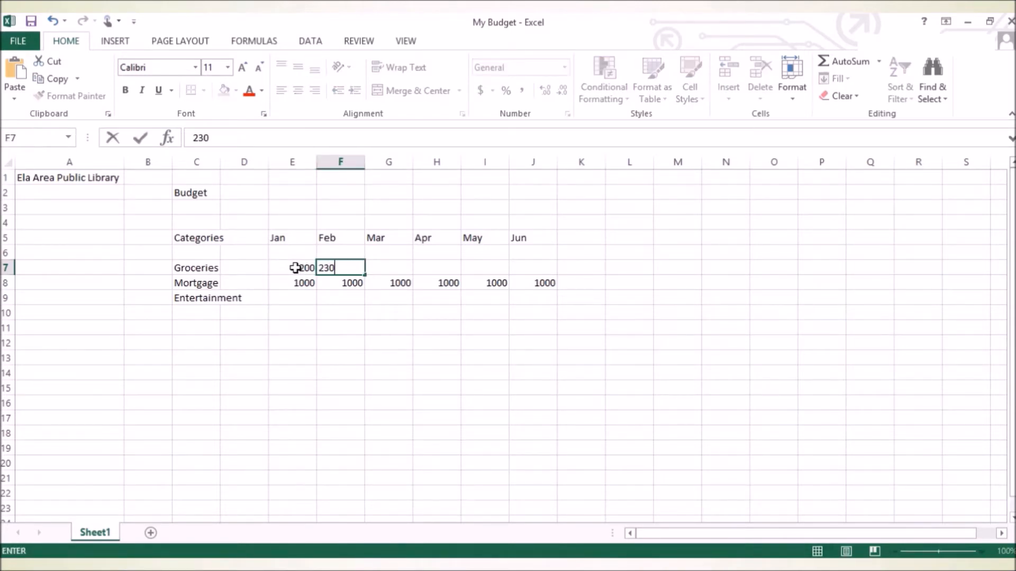
pyautogui.press('Tab')
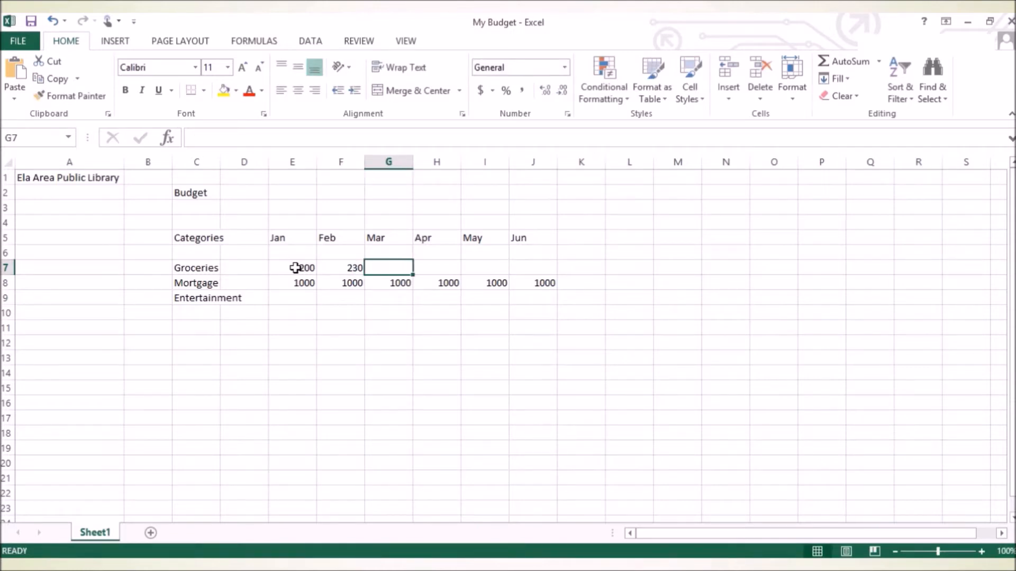
pyautogui.write('180')
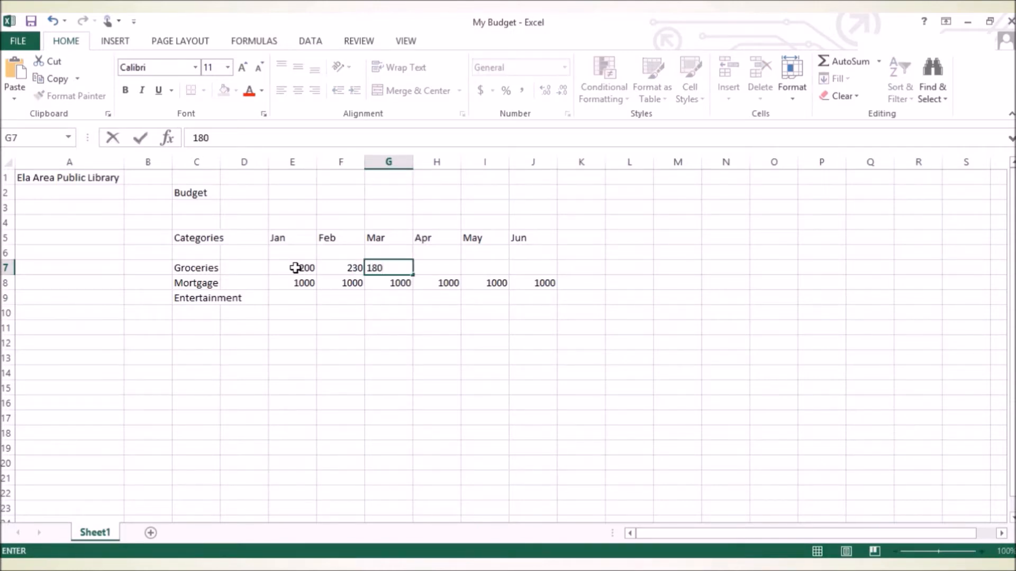
pyautogui.press('Tab')
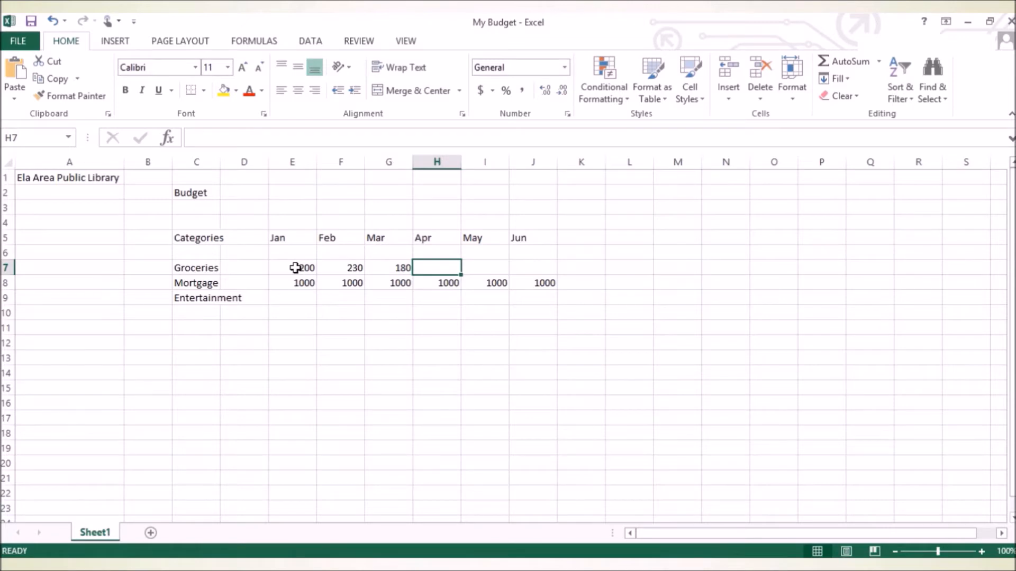
pyautogui.write('150')
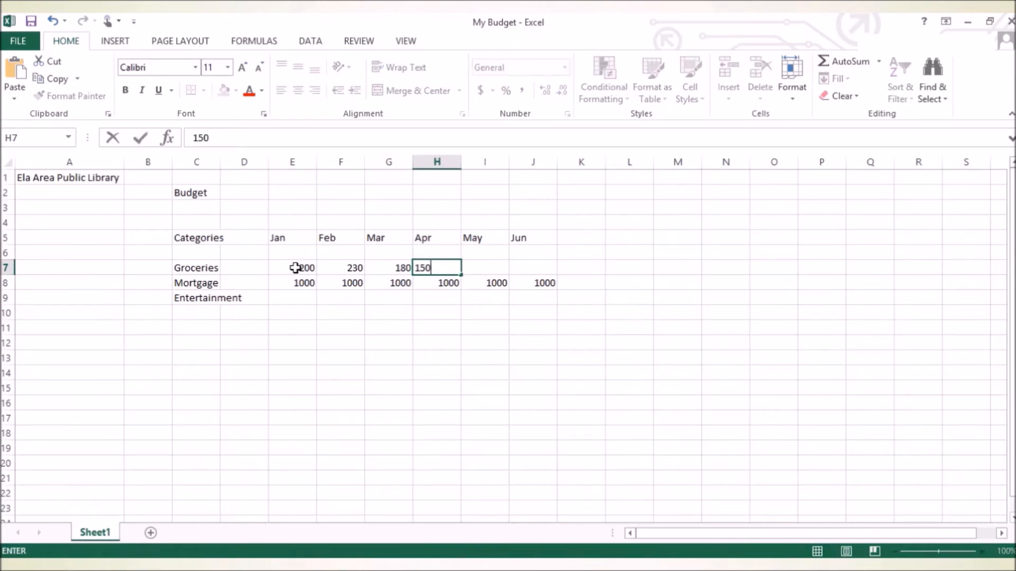
pyautogui.press('Tab')
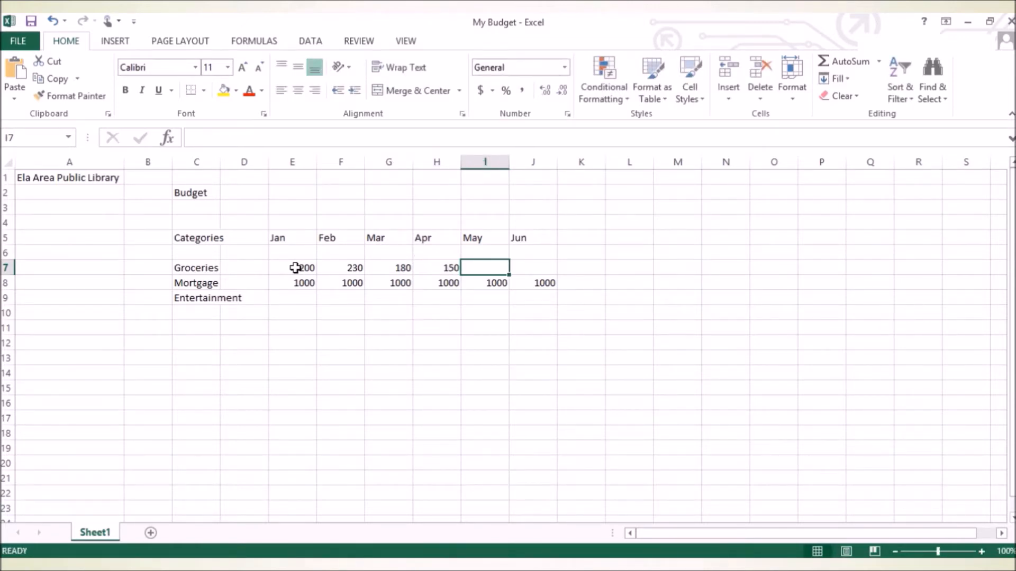
pyautogui.write('200')
pyautogui.press('Tab')
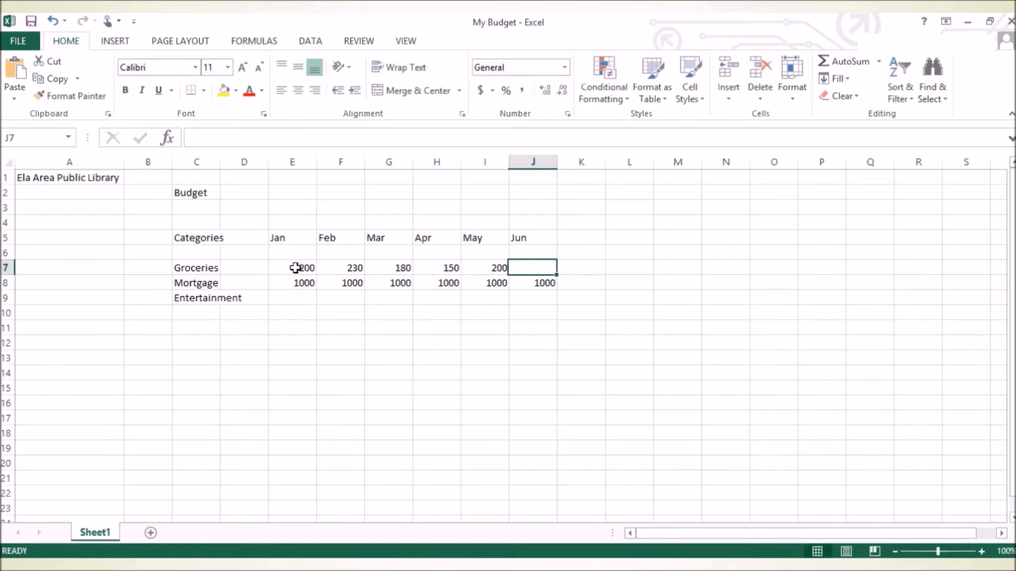
pyautogui.write('150')
# Step: Enter the Entertainment amounts 5000, 150, 170, 200, 100 and 280 for January through June in E9:J9
pyautogui.click(304, 294)
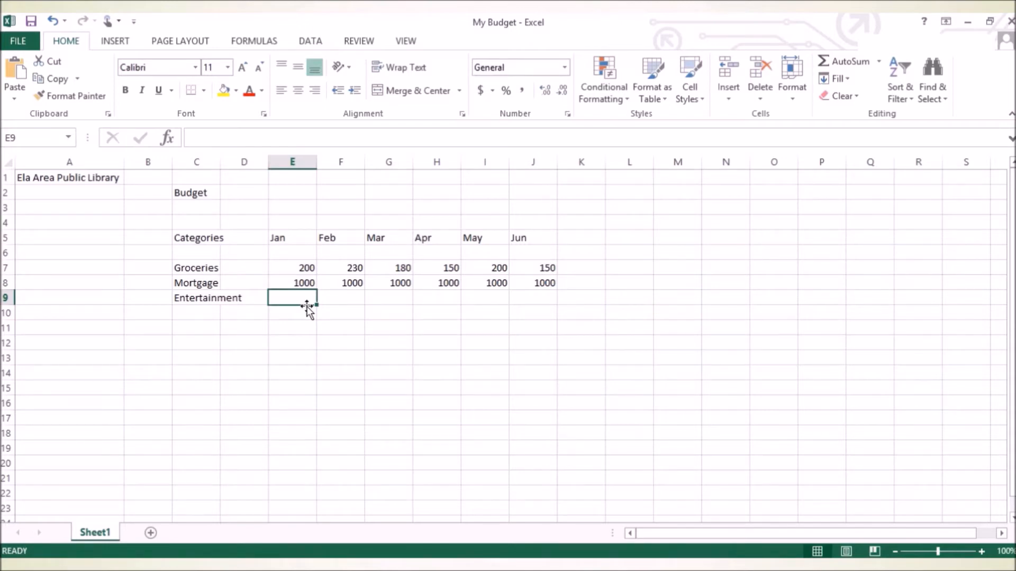
pyautogui.write('5000')
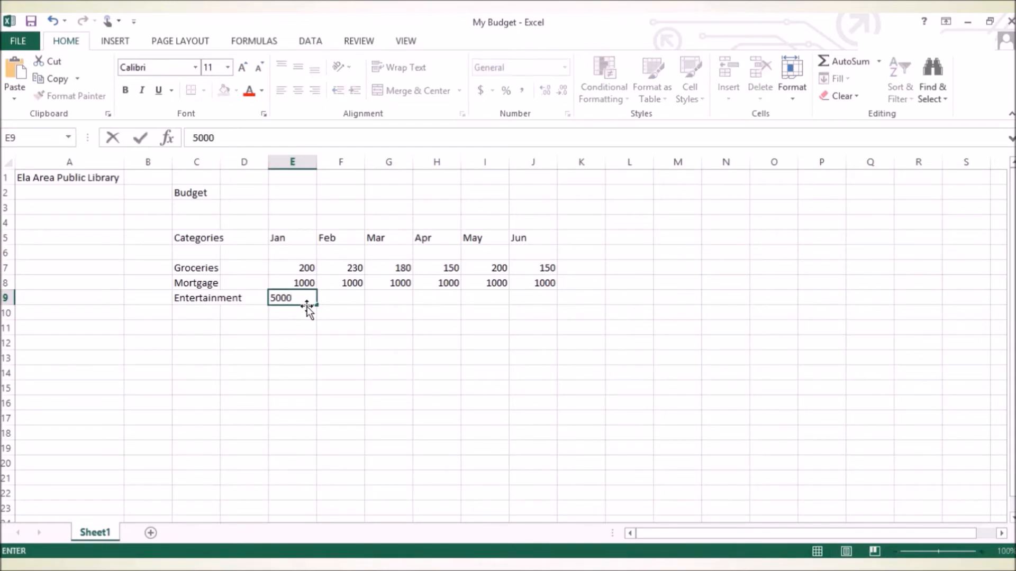
pyautogui.press('Tab')
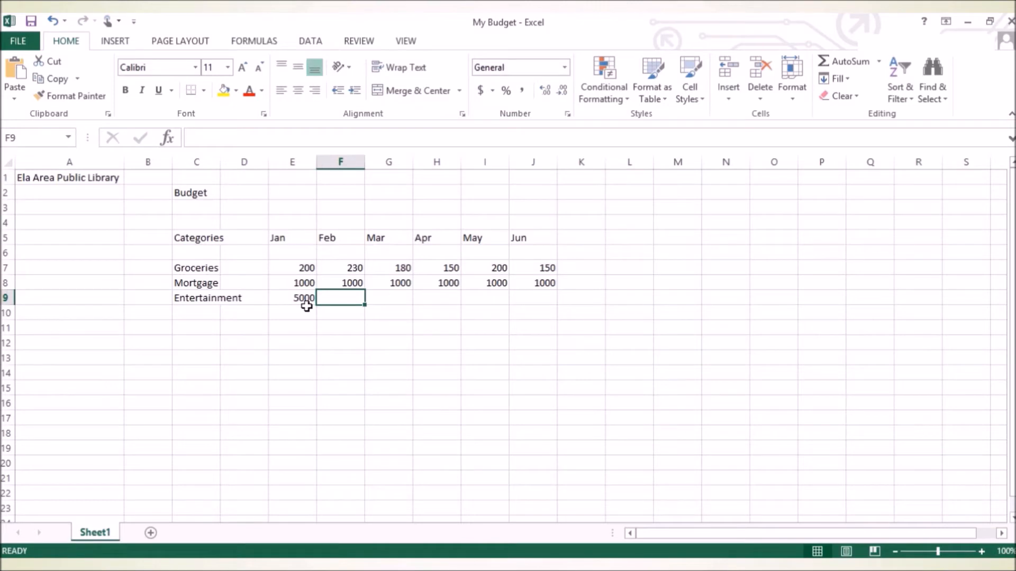
pyautogui.write('150')
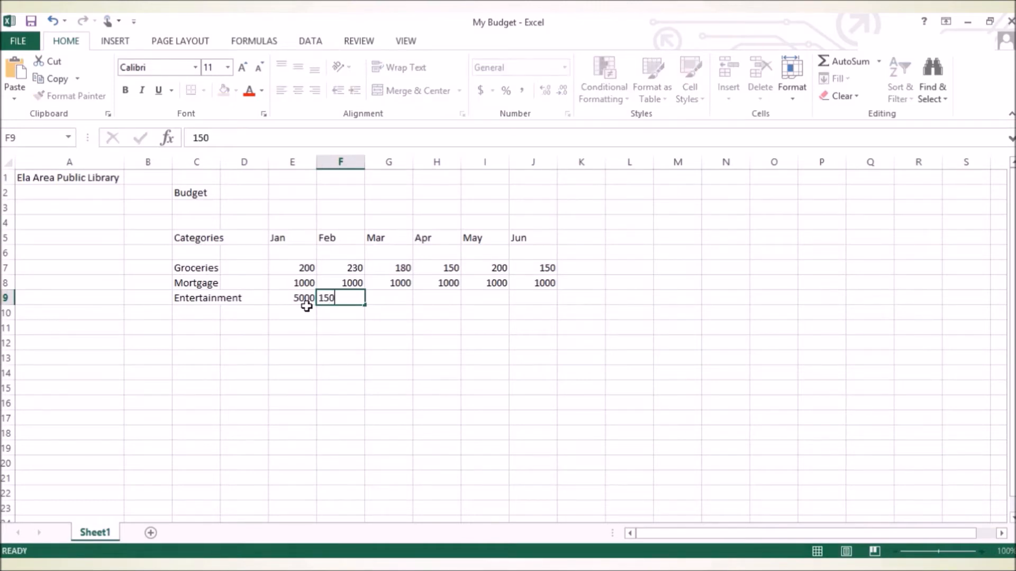
pyautogui.press('Tab')
pyautogui.write('170')
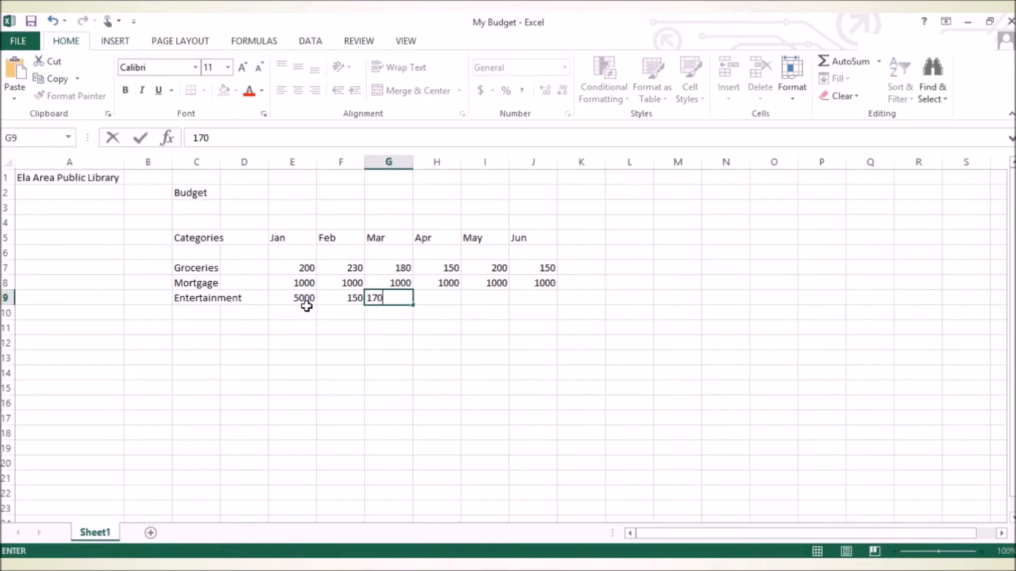
pyautogui.press('Tab')
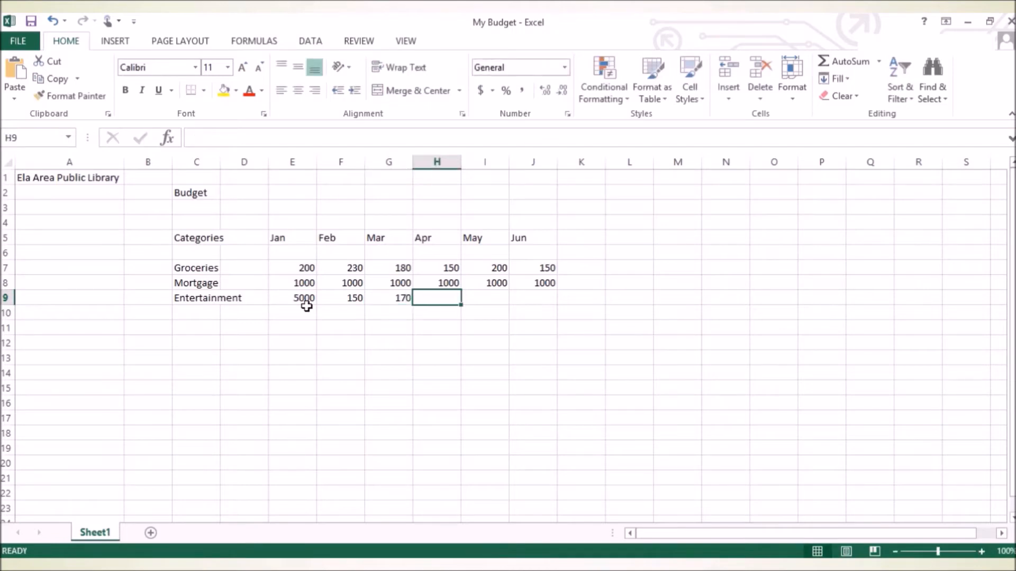
pyautogui.write('200')
pyautogui.press('Tab')
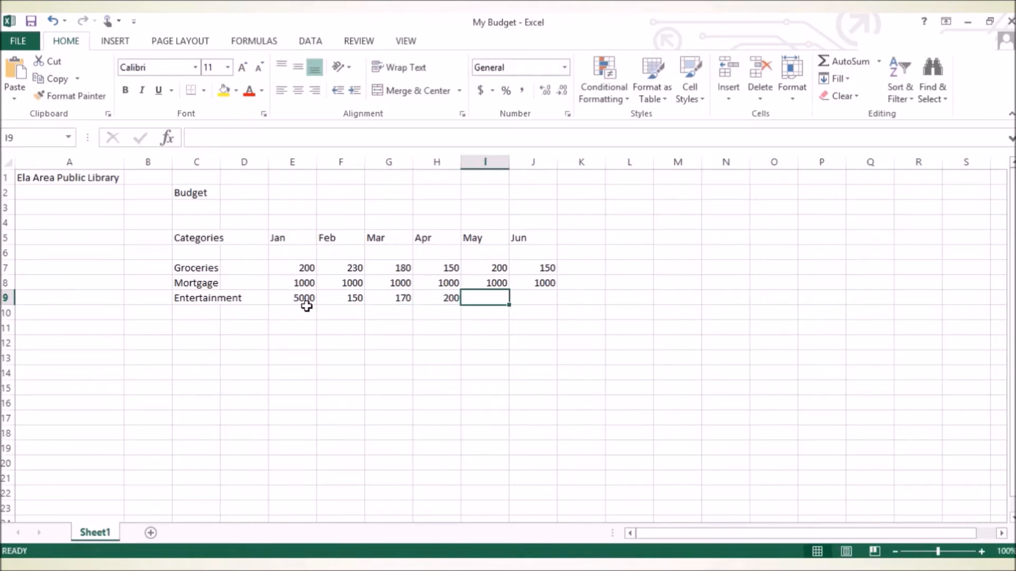
pyautogui.write('100')
pyautogui.press('Tab')
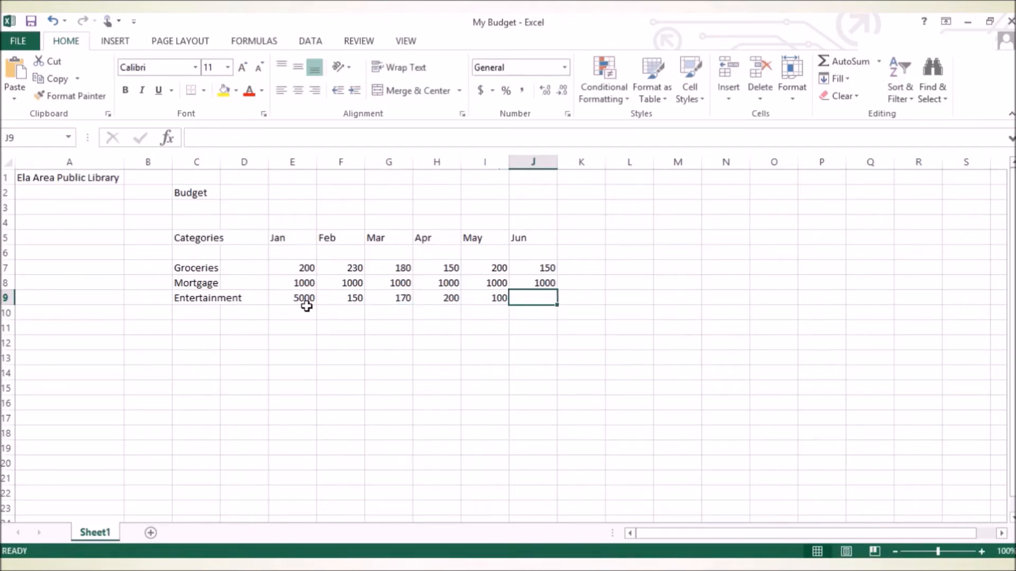
pyautogui.write('280')
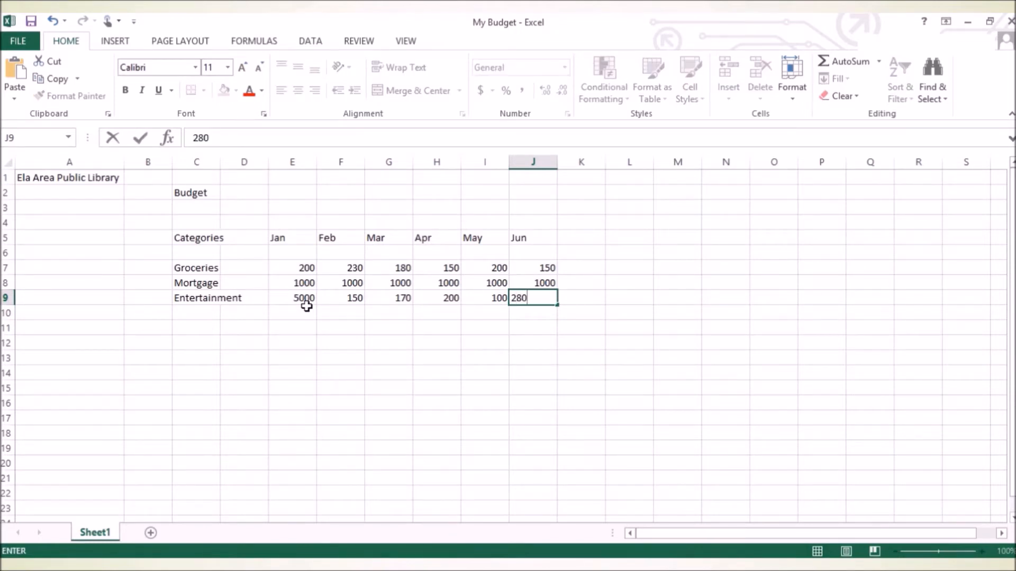
pyautogui.press('Return')
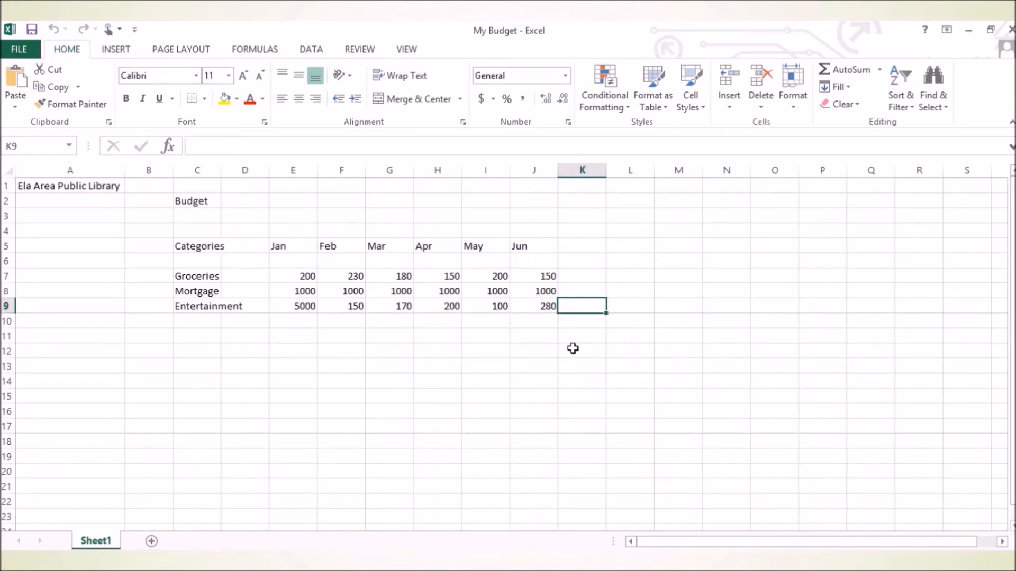
# Step: Add the comment "Business trip to NYC" to the January Entertainment amount in E9 and display it to check it
pyautogui.click(294, 307)
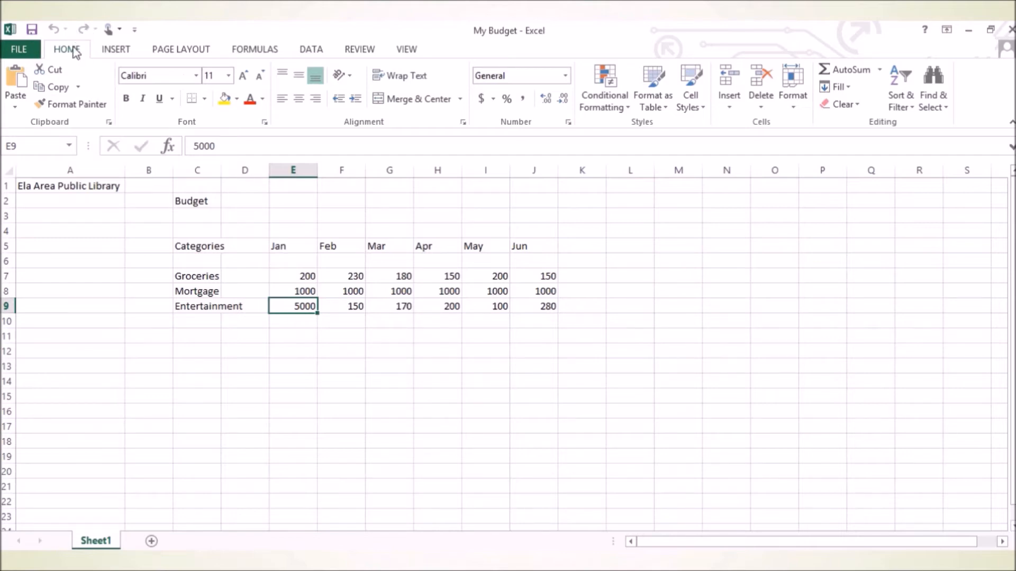
pyautogui.click(360, 50)
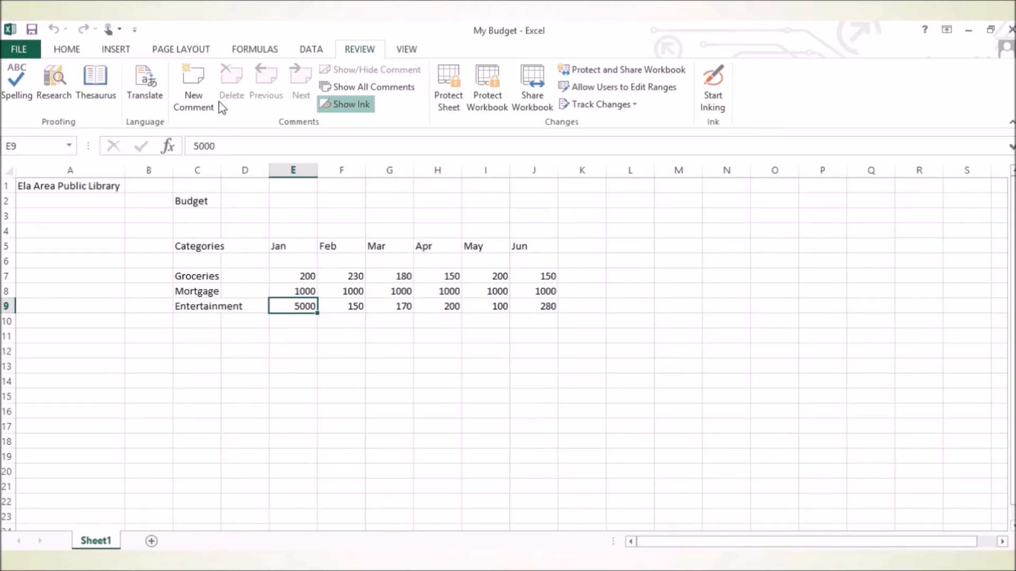
pyautogui.click(193, 95)
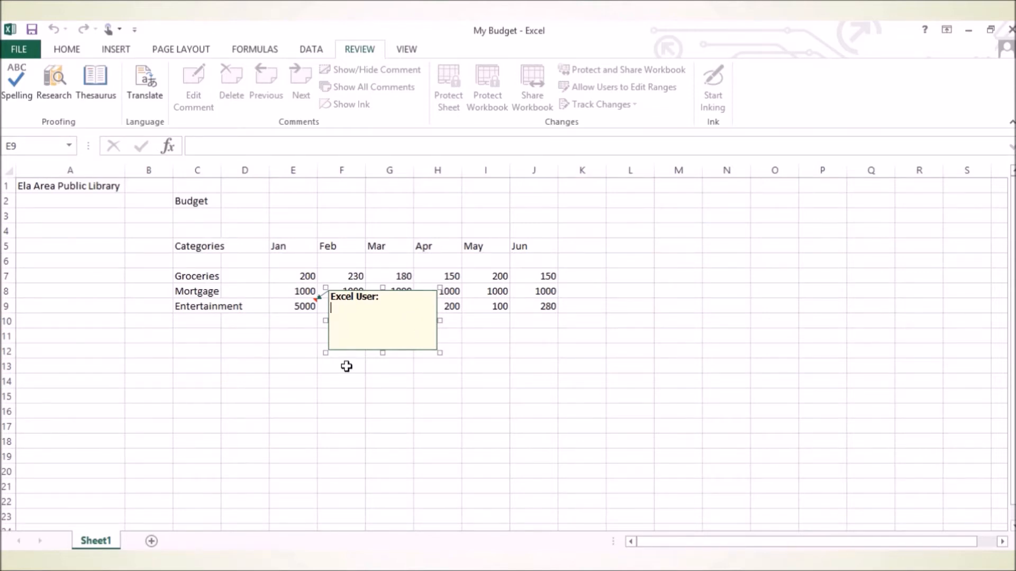
pyautogui.write('Business trip to NYC')
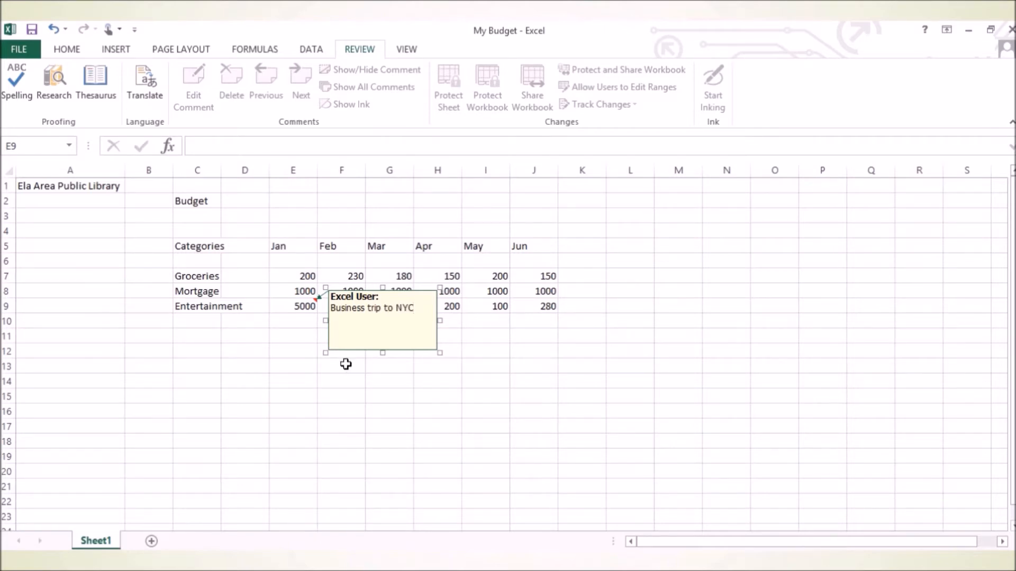
pyautogui.click(279, 340)
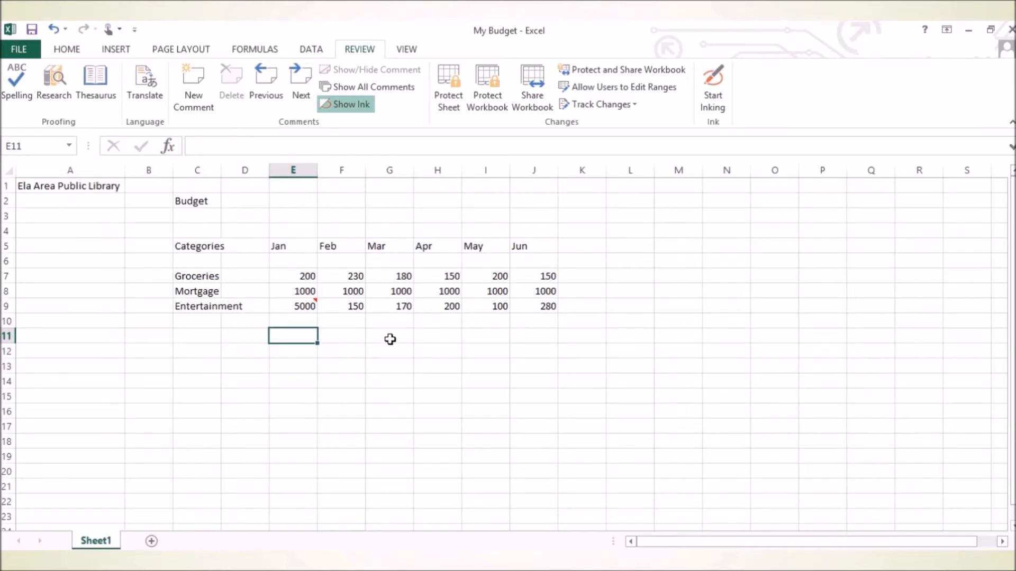
pyautogui.moveTo(297, 303)
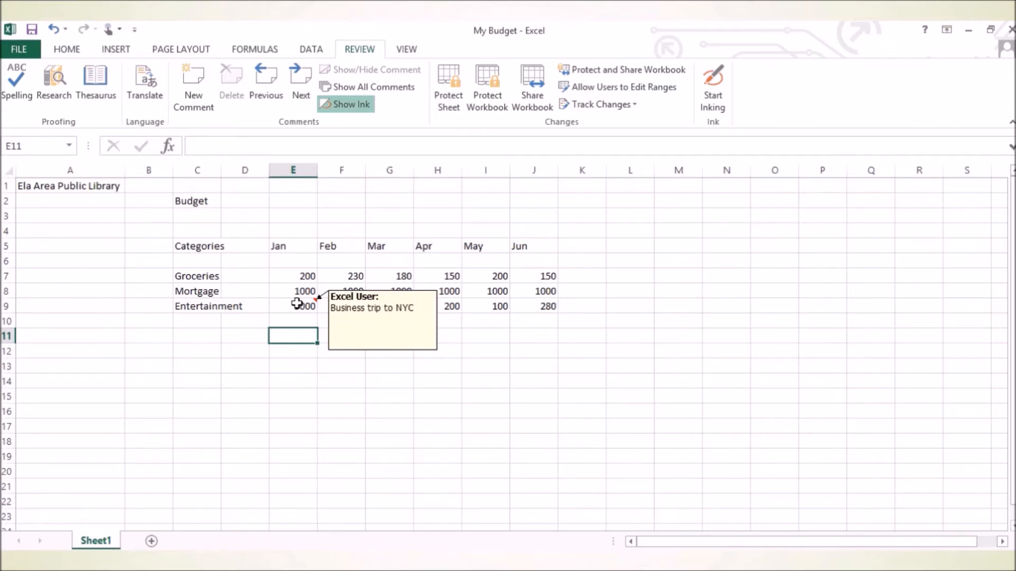
pyautogui.click(294, 303)
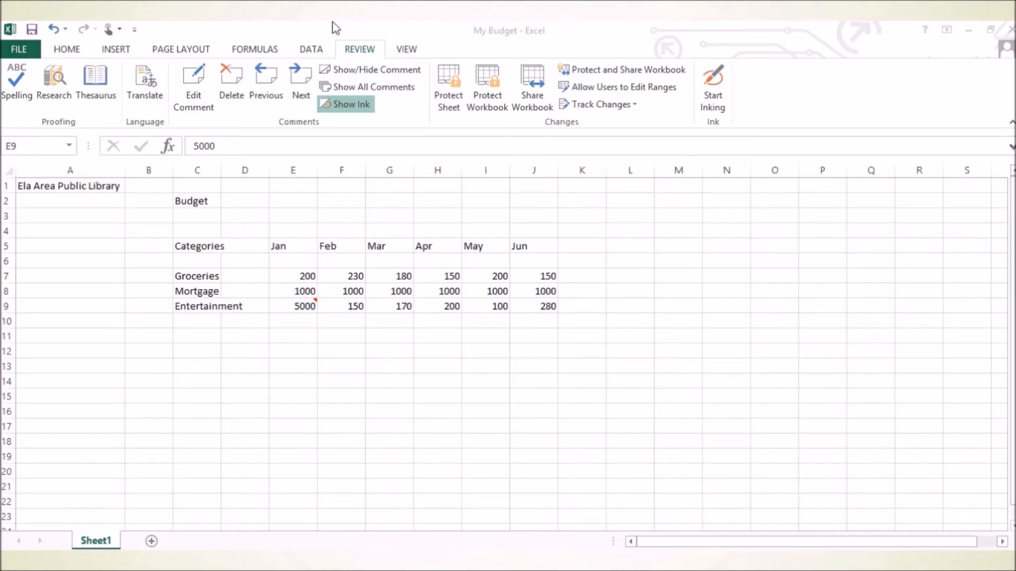
# Step: Enter the heading "Category Total" in K5, beside the Jun column heading
pyautogui.click(57, 53)
pyautogui.click(64, 53)
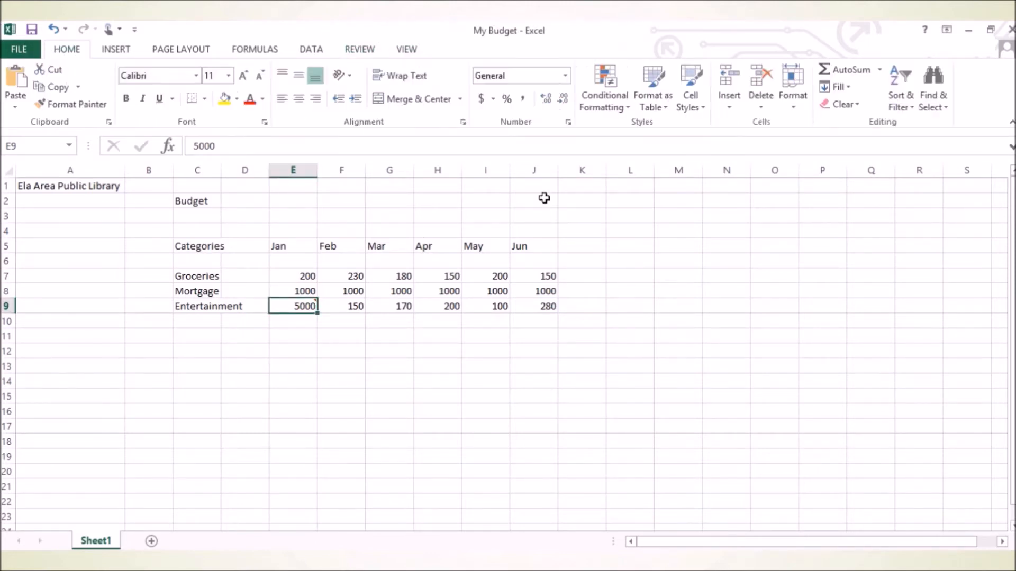
pyautogui.click(570, 250)
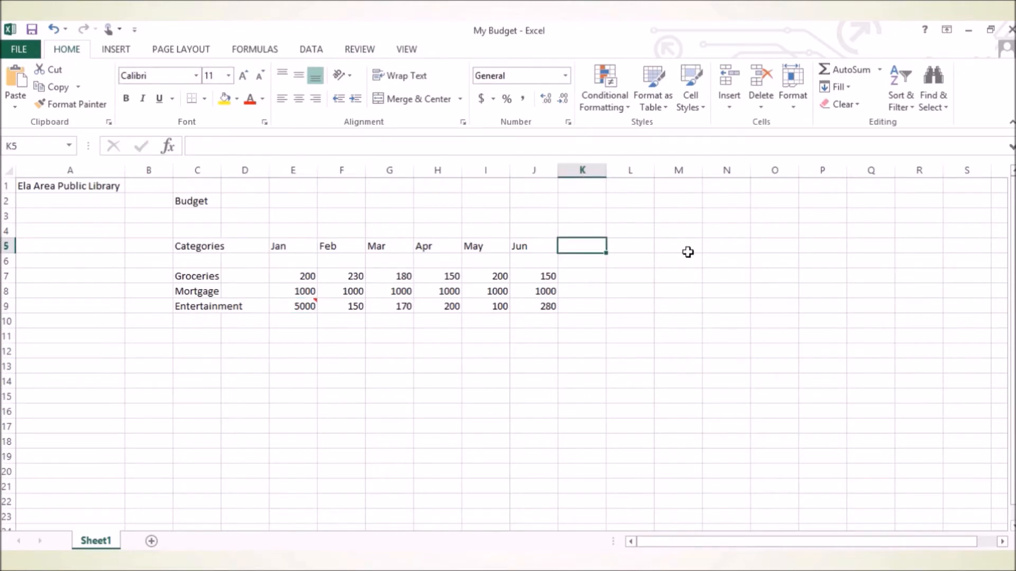
pyautogui.write('Categ')
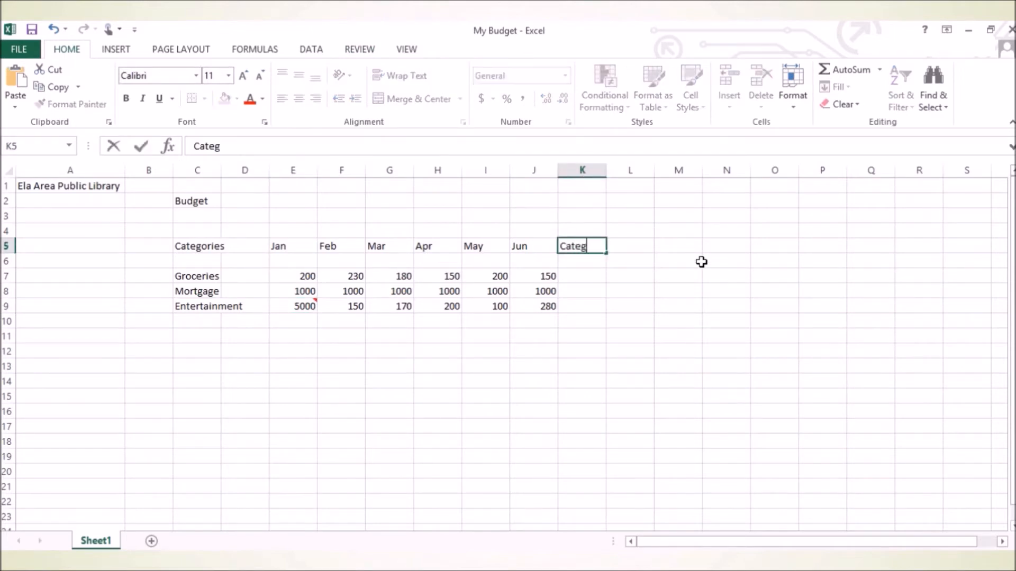
pyautogui.write('ory Total')
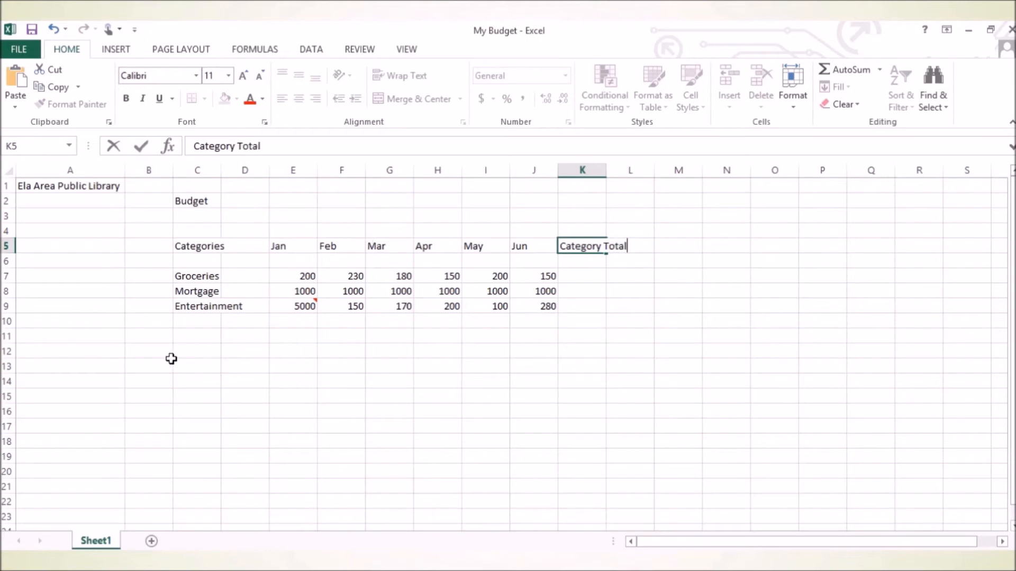
# Step: Enter the row label "Monthly Total" in C11, below the categories
pyautogui.click(184, 337)
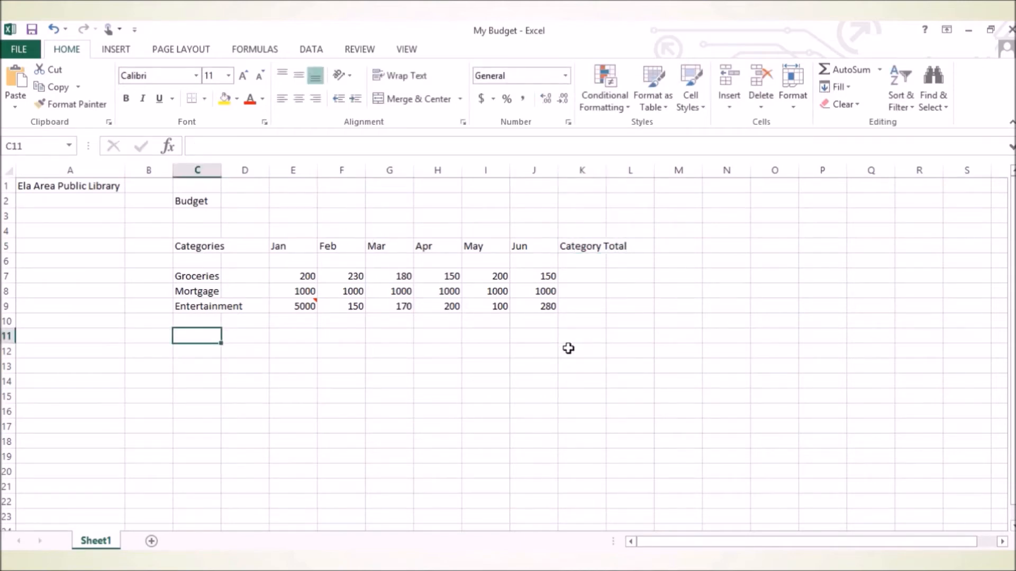
pyautogui.write('Monthly')
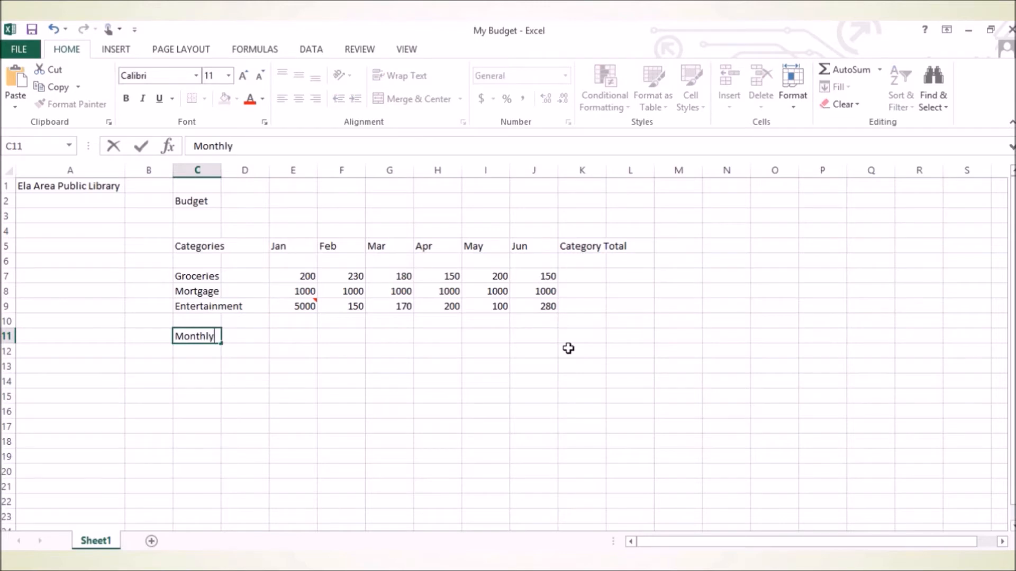
pyautogui.write(' Total')
pyautogui.hotkey('ctrl', 'Return')
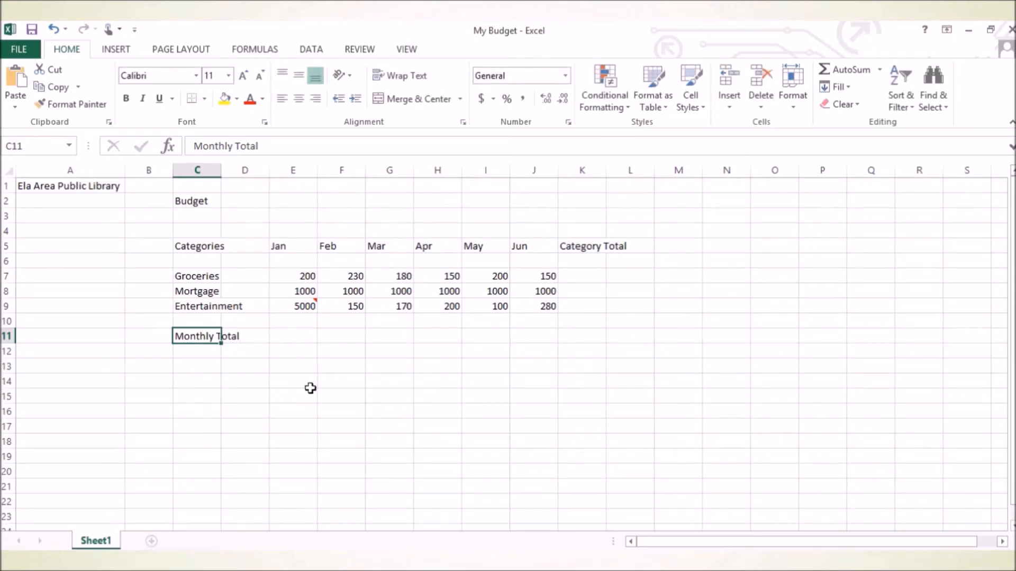
# Step: Total the Groceries row in K7 with AutoSum and fill the formula down through Entertainment in K9
pyautogui.click(575, 279)
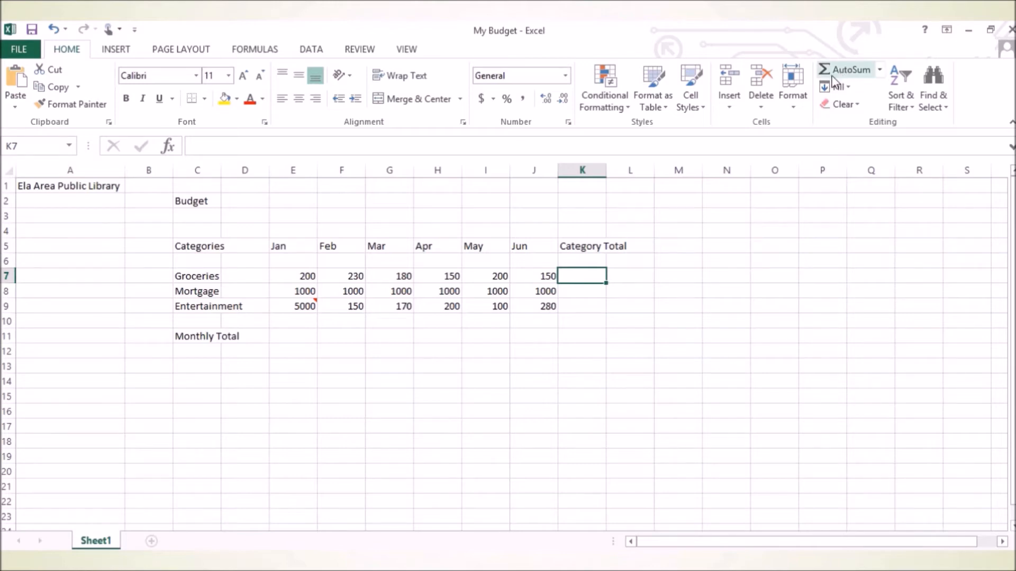
pyautogui.click(846, 76)
pyautogui.click(846, 77)
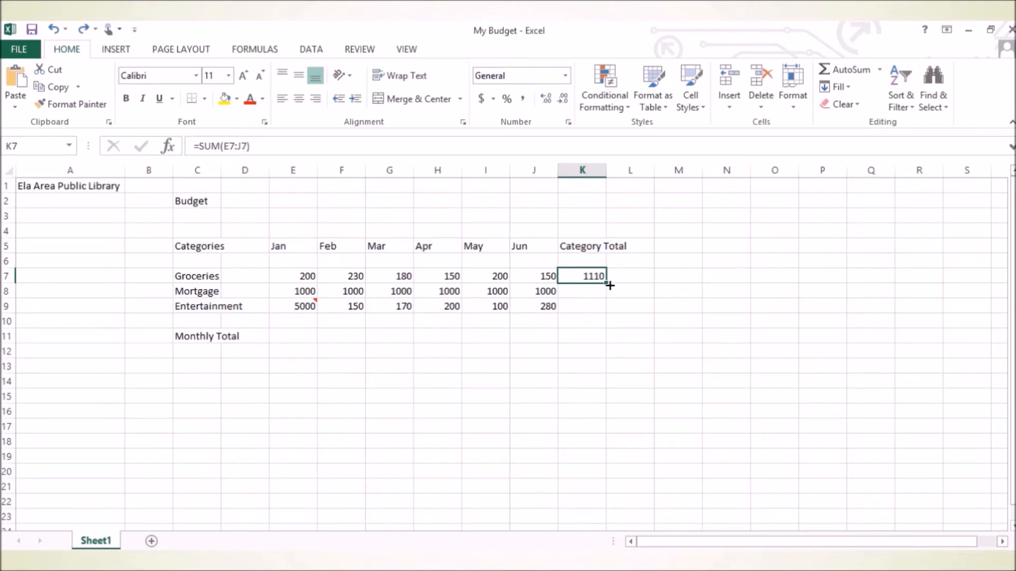
pyautogui.moveTo(606, 281); pyautogui.dragTo(607, 312)
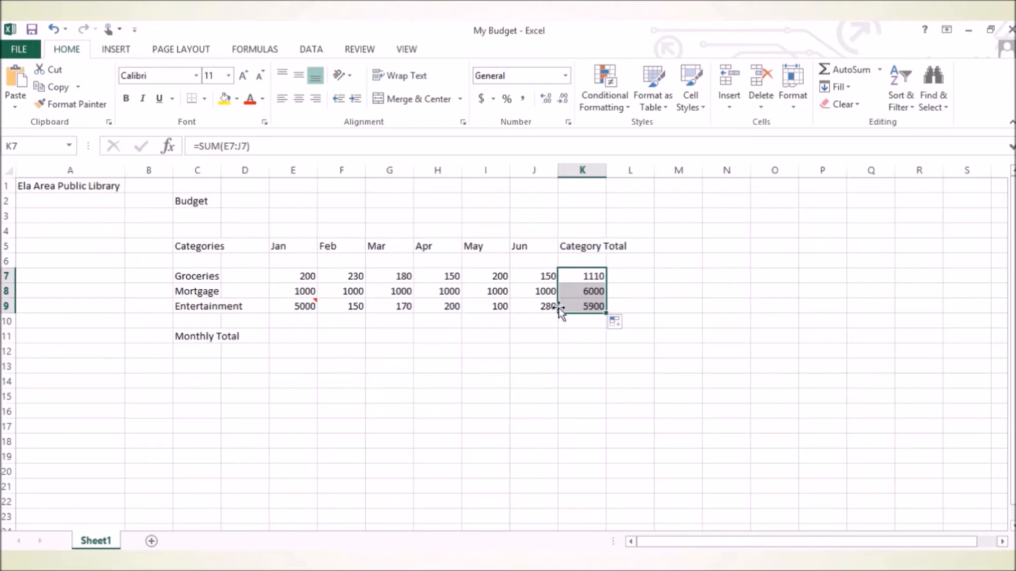
# Step: Total the January column in E11 with AutoSum and fill the formula across through June in J11
pyautogui.click(304, 335)
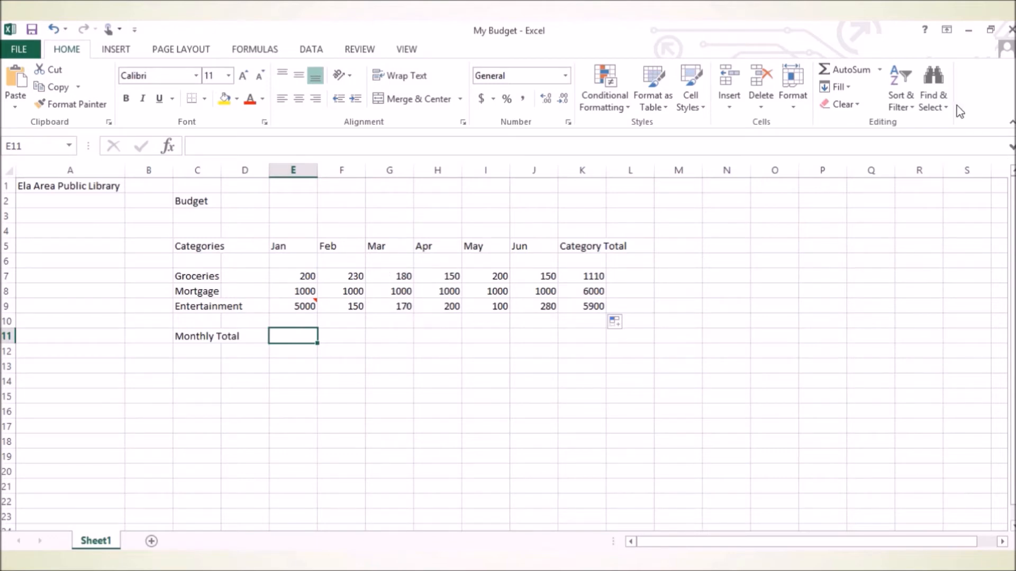
pyautogui.click(850, 72)
pyautogui.click(850, 73)
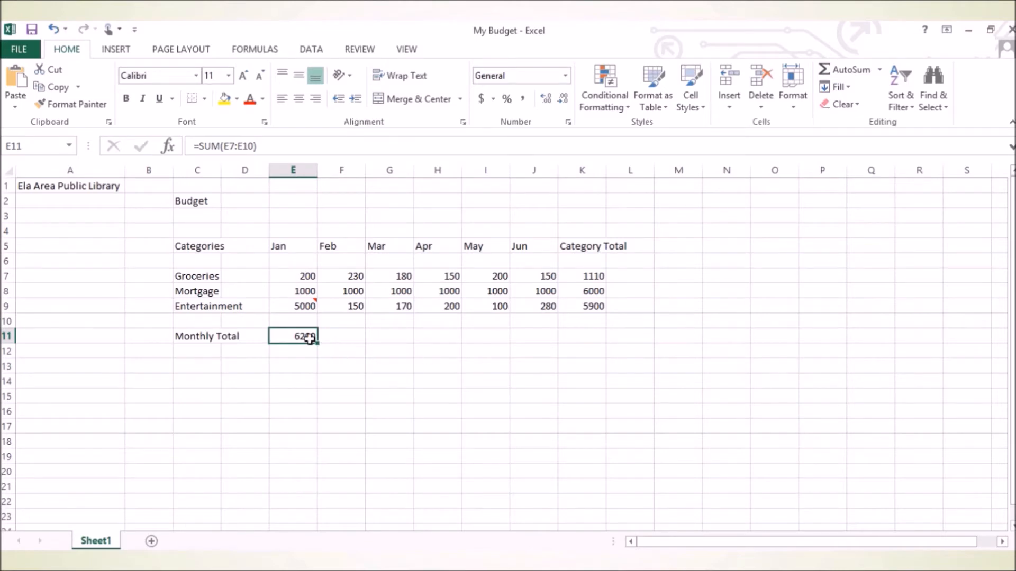
pyautogui.moveTo(320, 343); pyautogui.dragTo(566, 342)
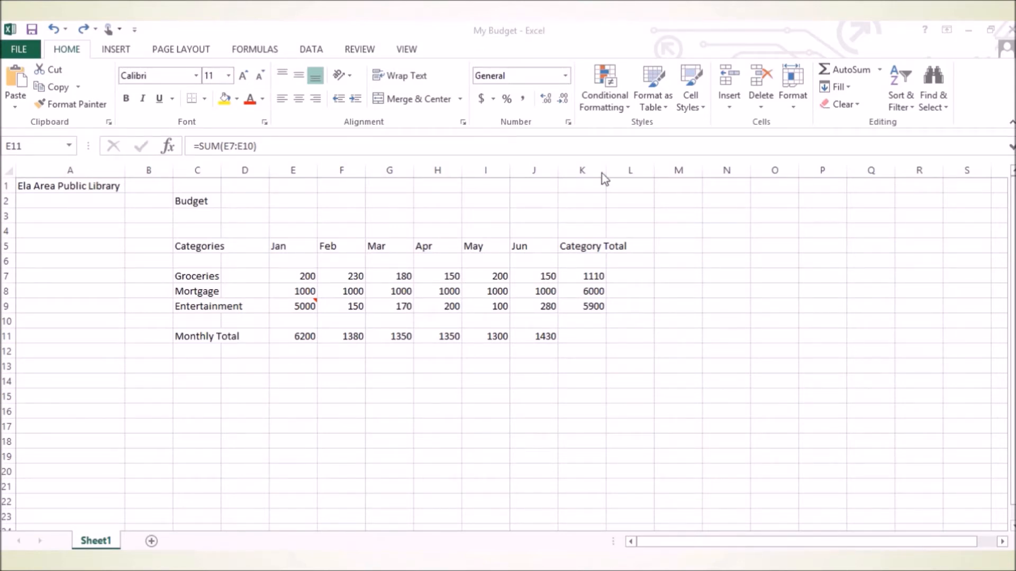
# Step: Enter the formula =SUM(K7:K9) in K11 to total the category totals, and reselect the cell to check its formula
pyautogui.click(582, 337)
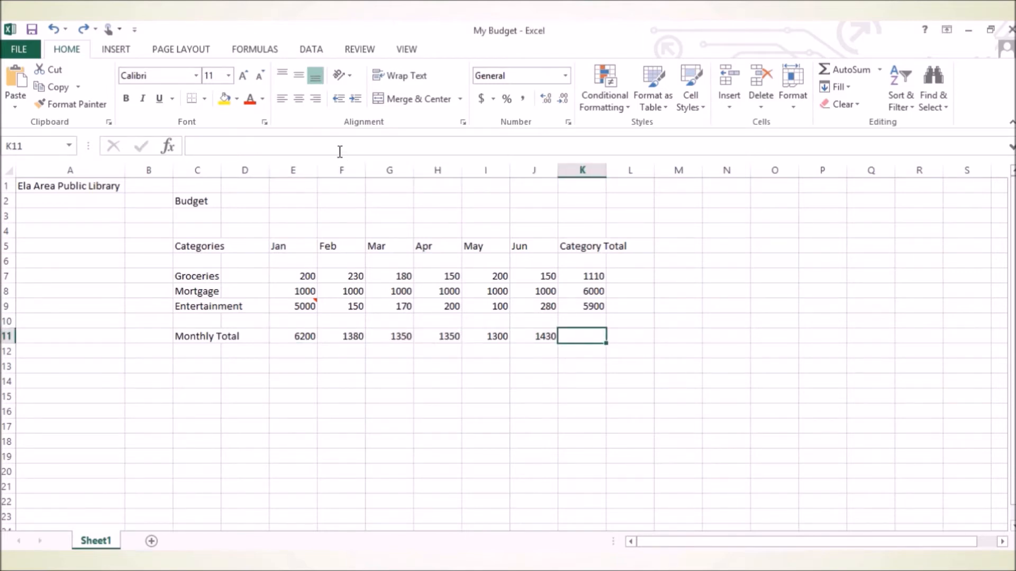
pyautogui.click(206, 147)
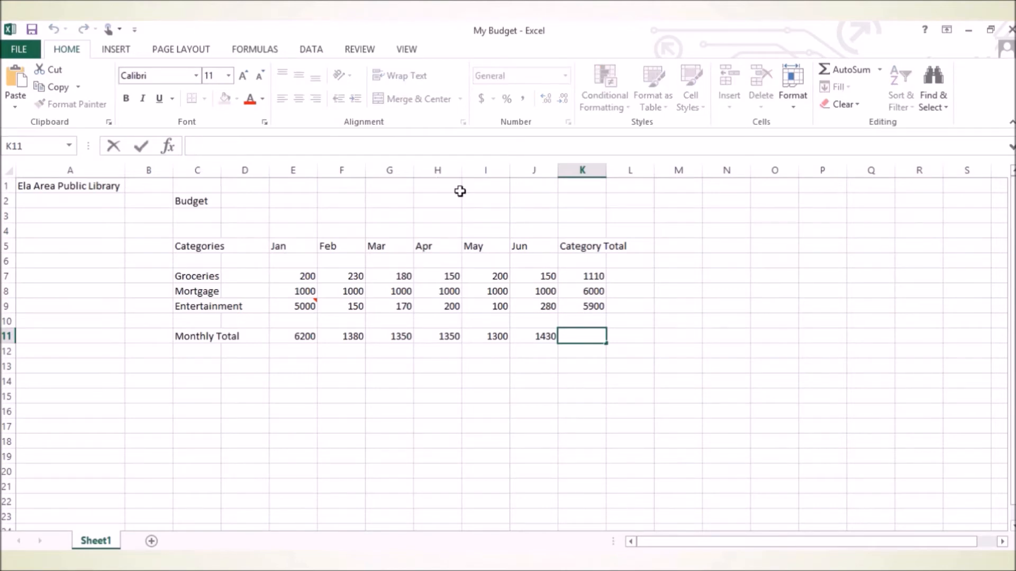
pyautogui.write('=')
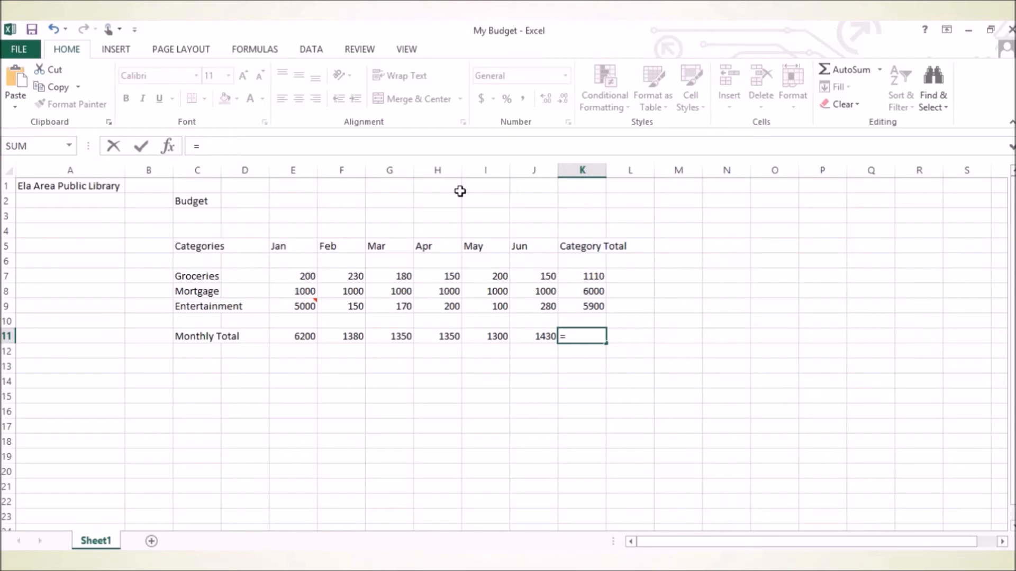
pyautogui.write('SU')
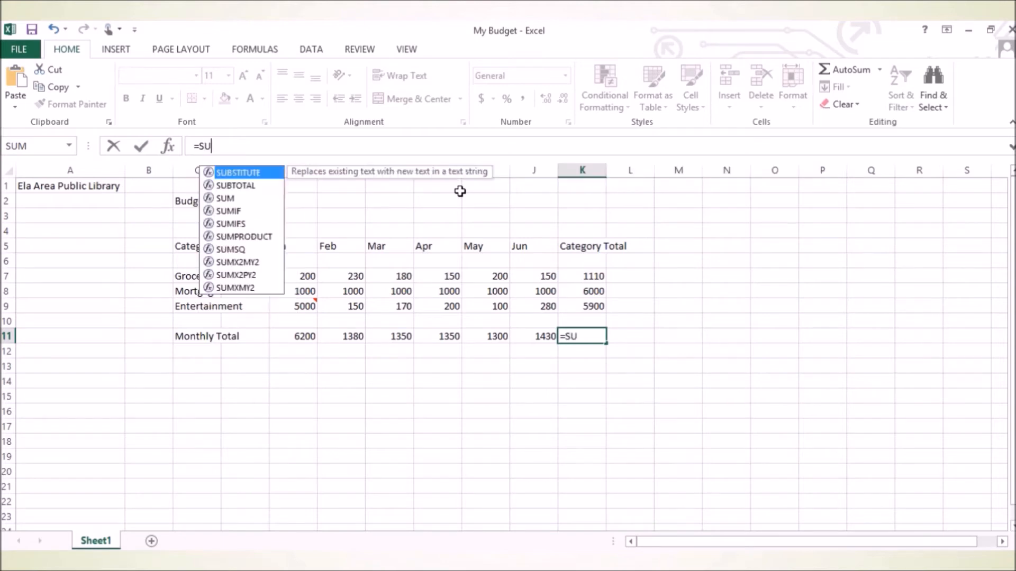
pyautogui.write('M(')
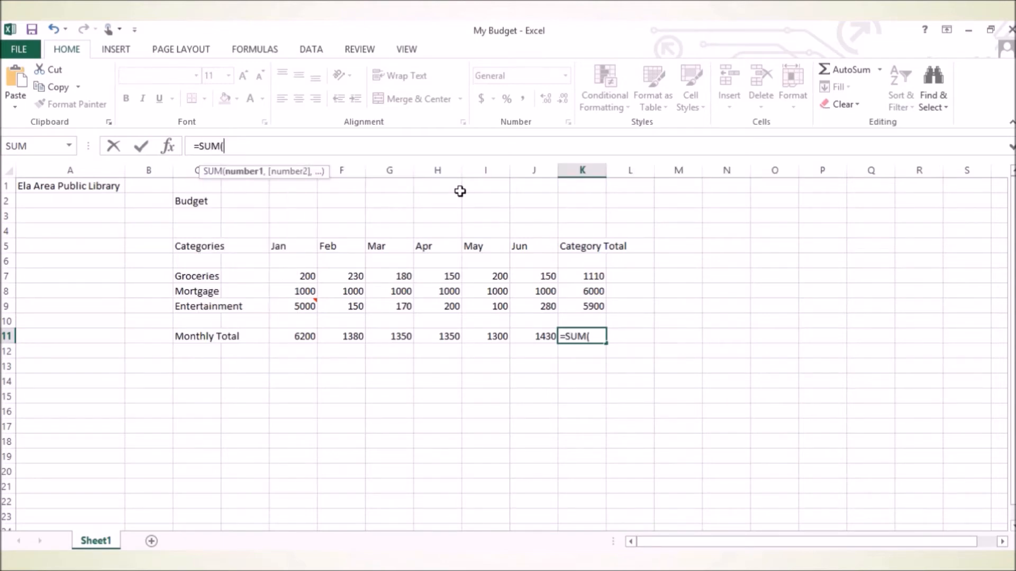
pyautogui.write('k7')
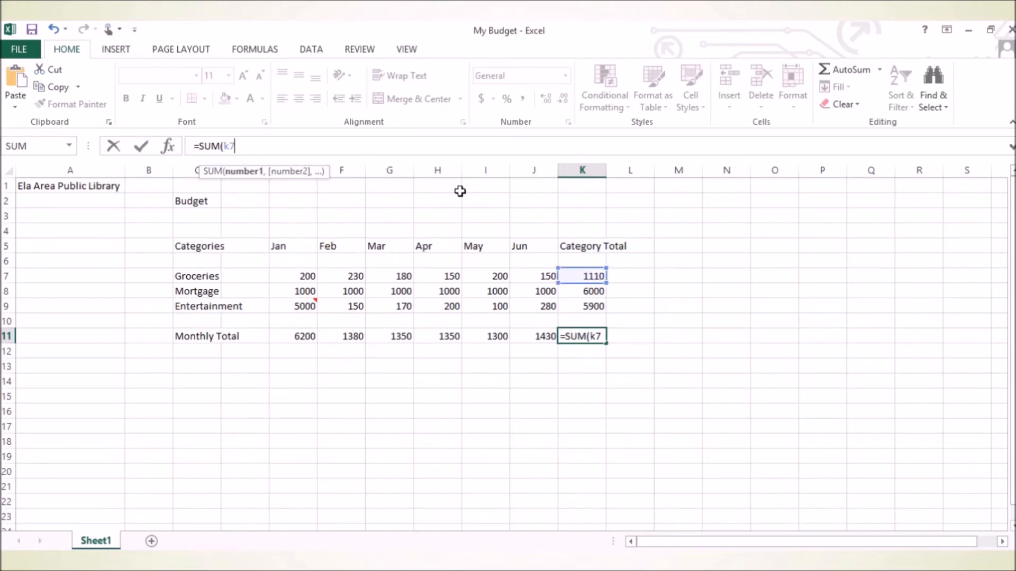
pyautogui.write(':k9)')
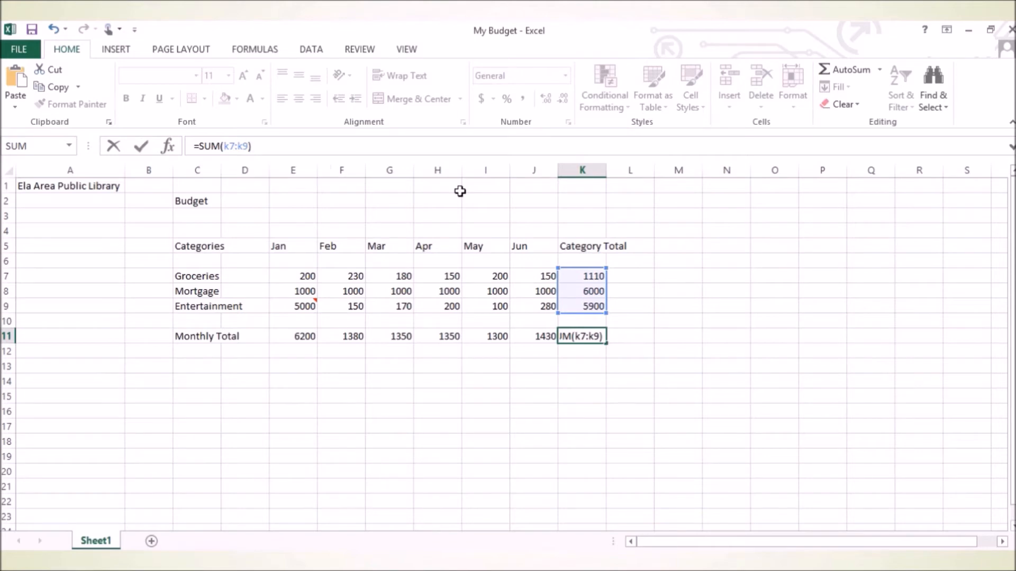
pyautogui.press('Return')
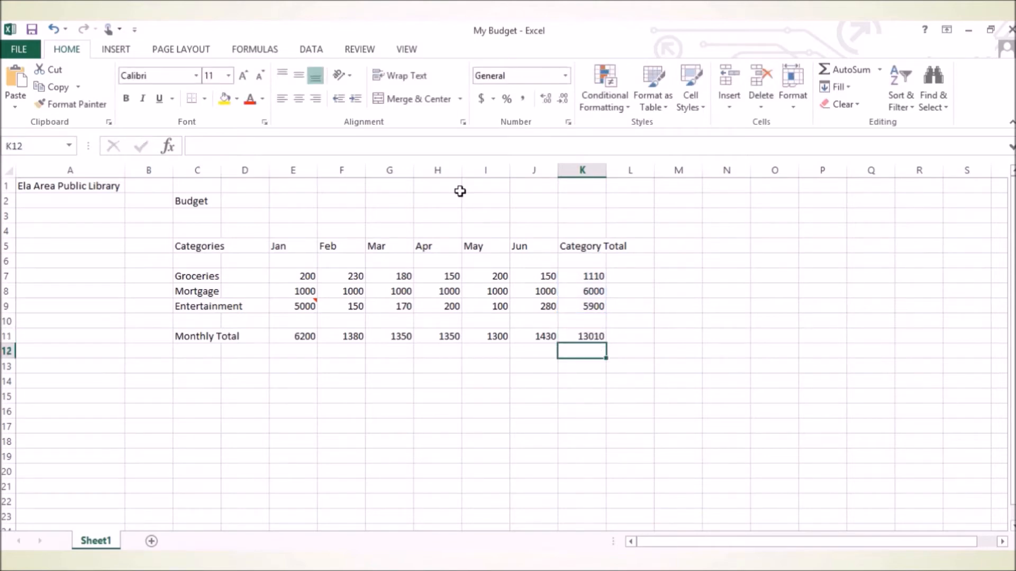
pyautogui.click(592, 336)
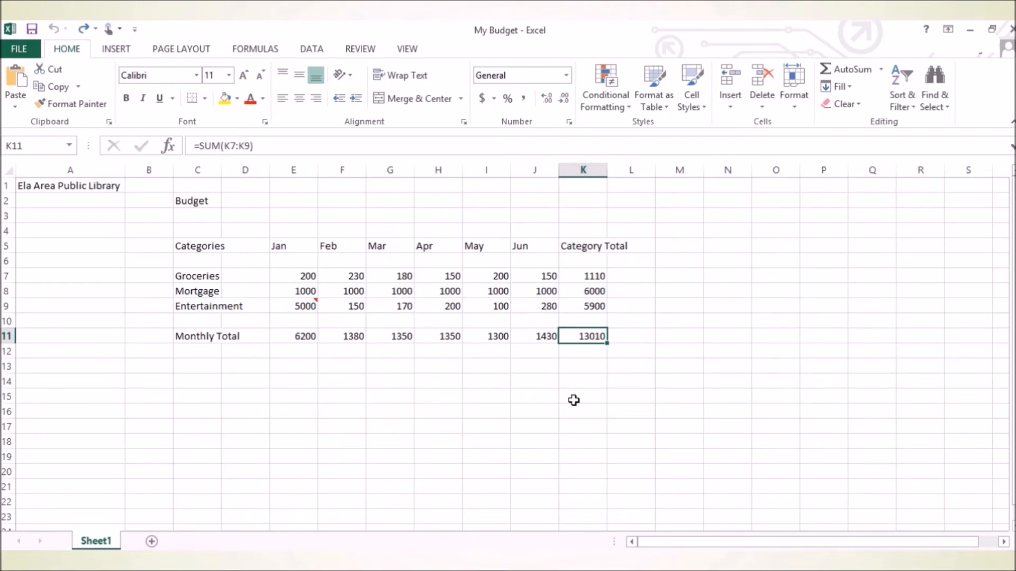
# Step: AutoFit the widths of columns C and K to their contents
pyautogui.doubleClick(222, 167)
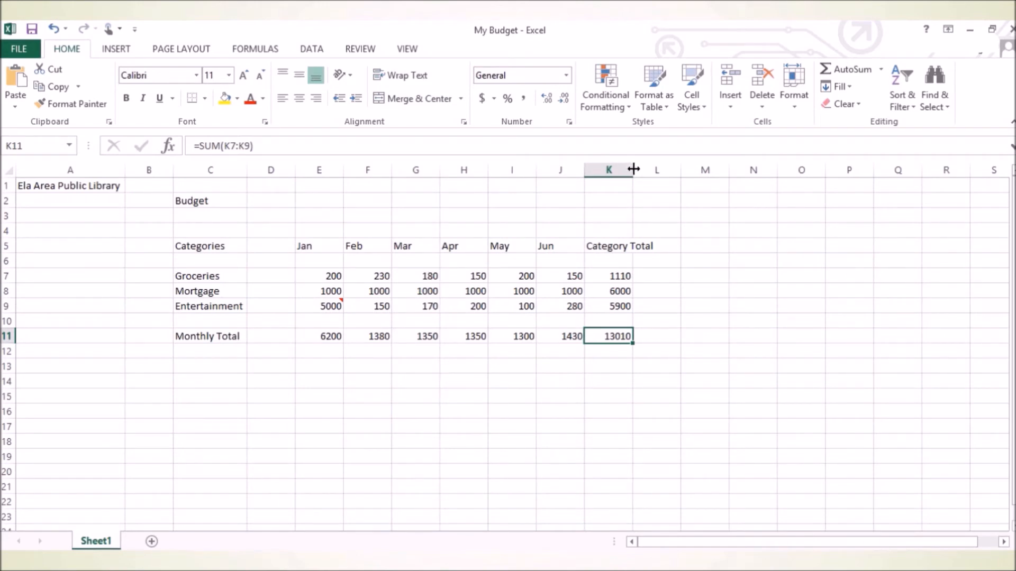
pyautogui.doubleClick(633, 169)
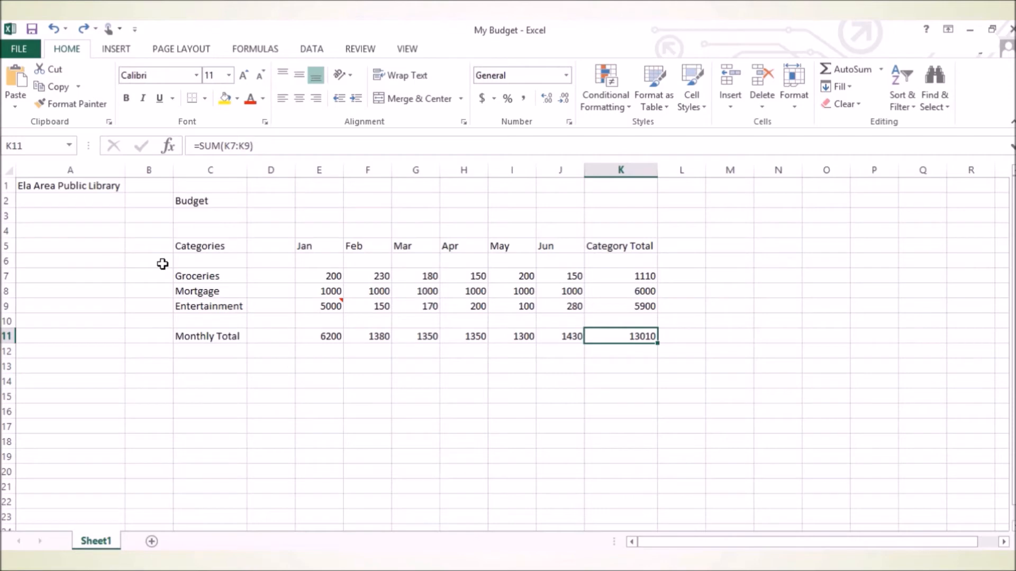
# Step: Make the labels in column C and the headings in row 5 bold
pyautogui.click(231, 246)
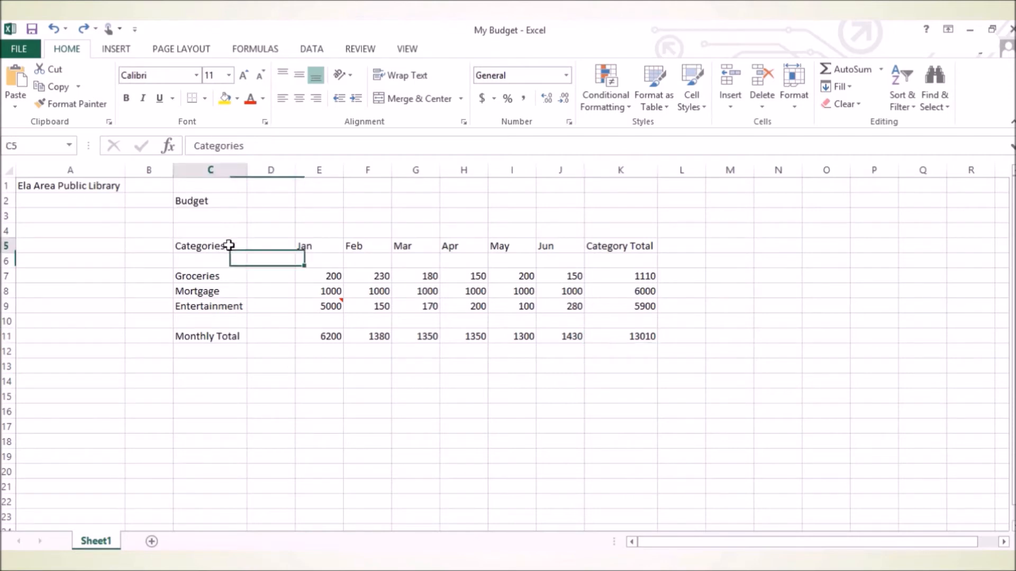
pyautogui.click(222, 277)
pyautogui.click(218, 292)
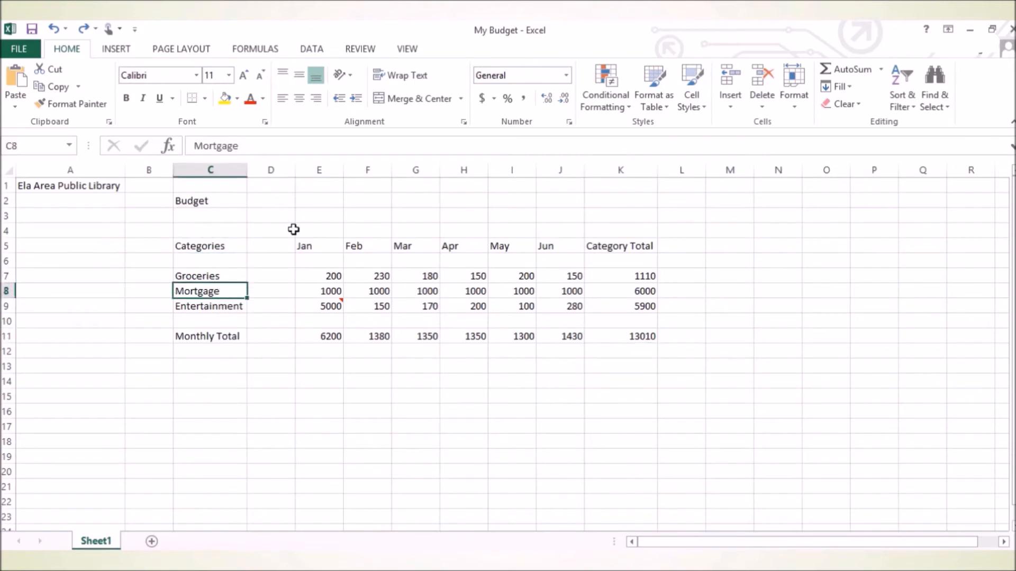
pyautogui.click(222, 169)
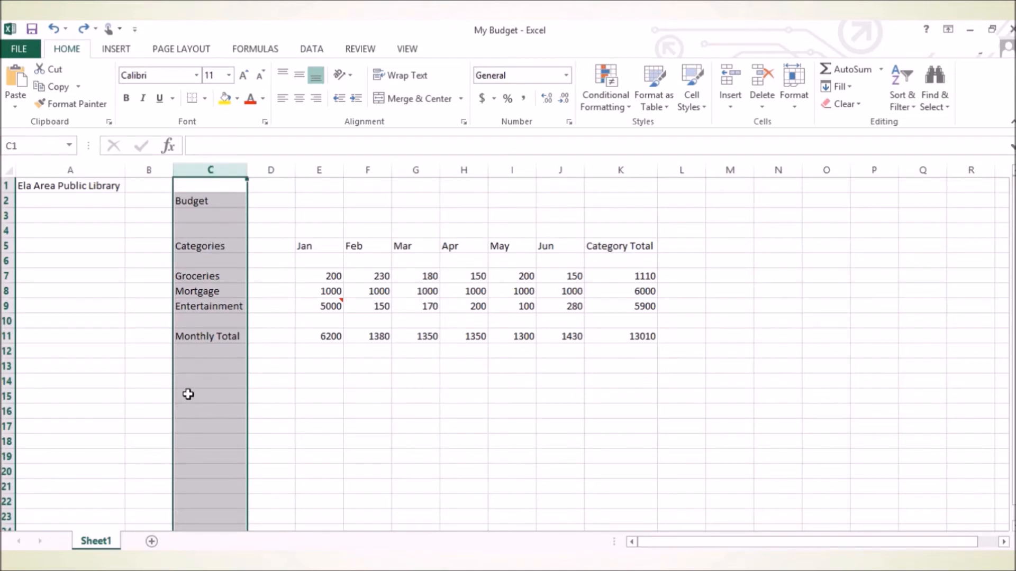
pyautogui.click(126, 98)
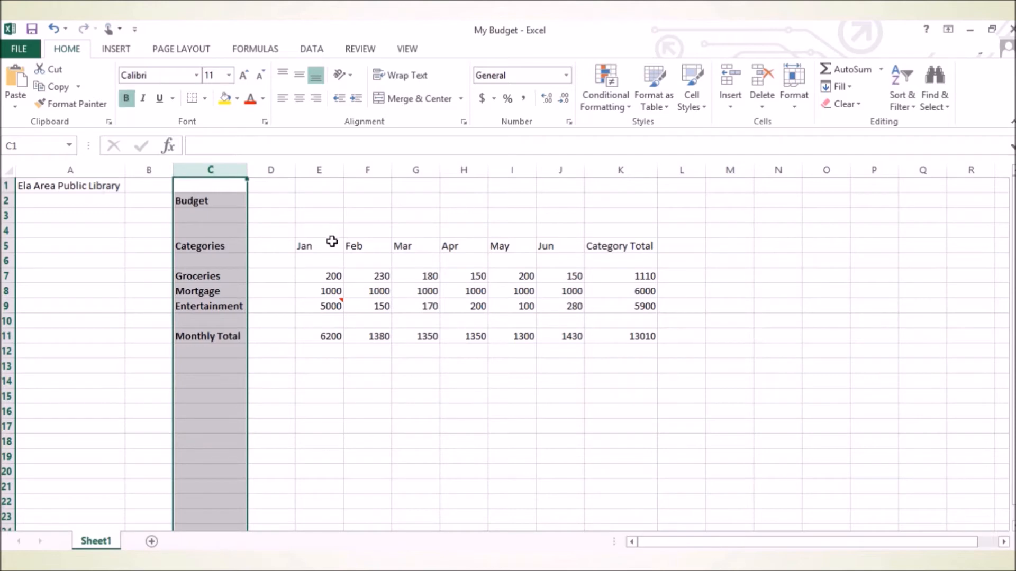
pyautogui.click(9, 247)
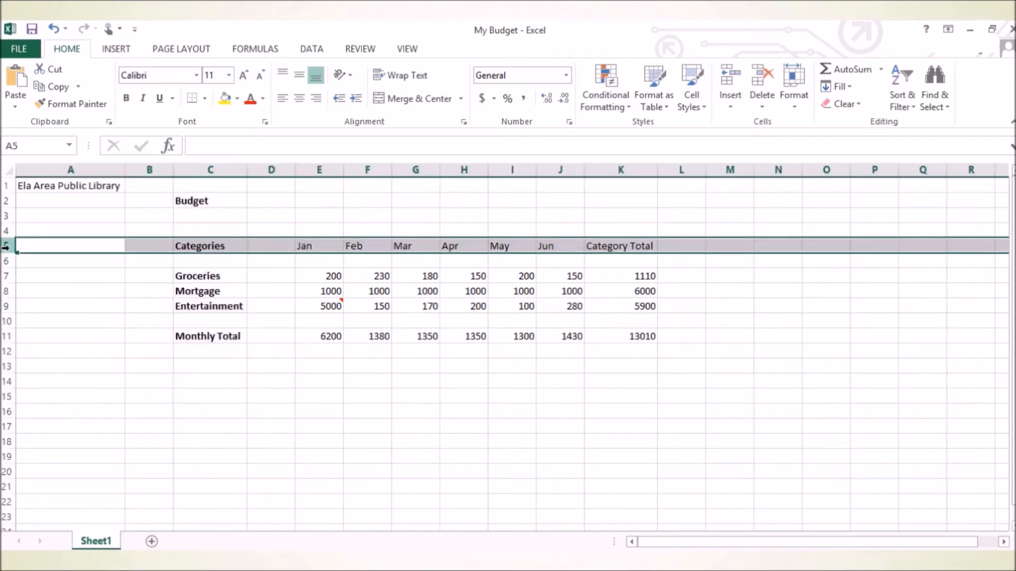
pyautogui.click(128, 99)
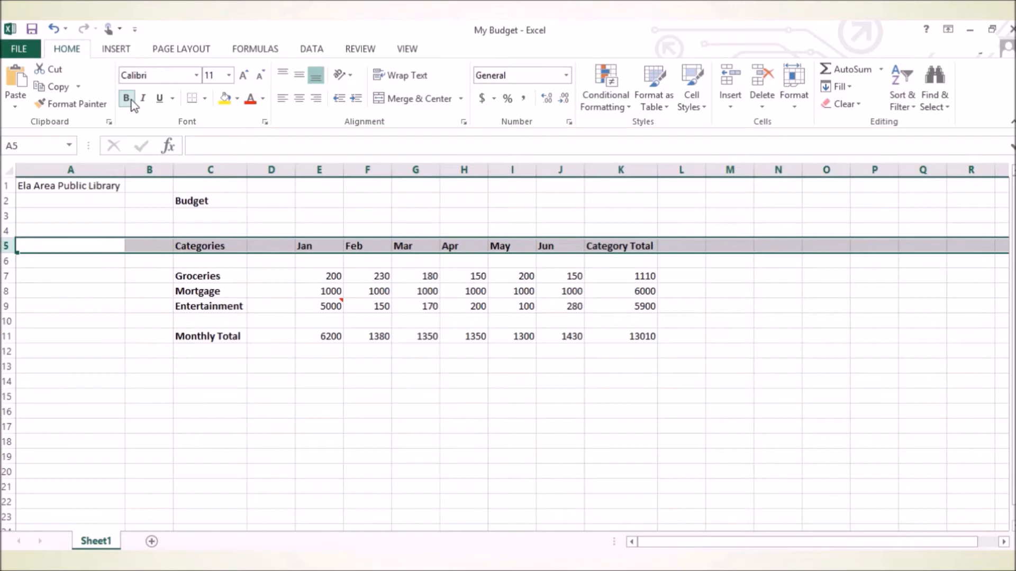
pyautogui.click(405, 473)
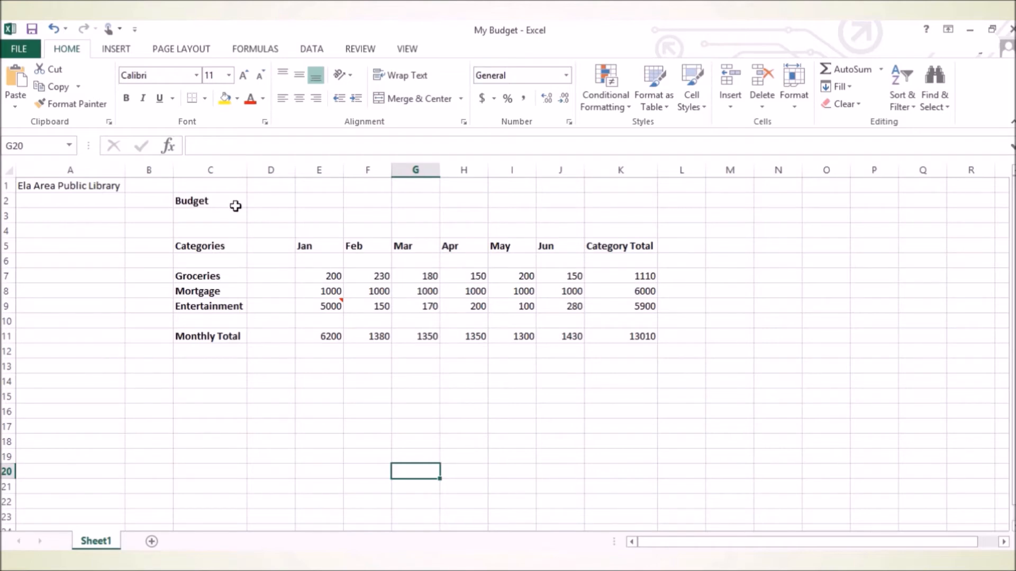
# Step: Set the font size of the "Budget" title in C2 to 14
pyautogui.click(211, 201)
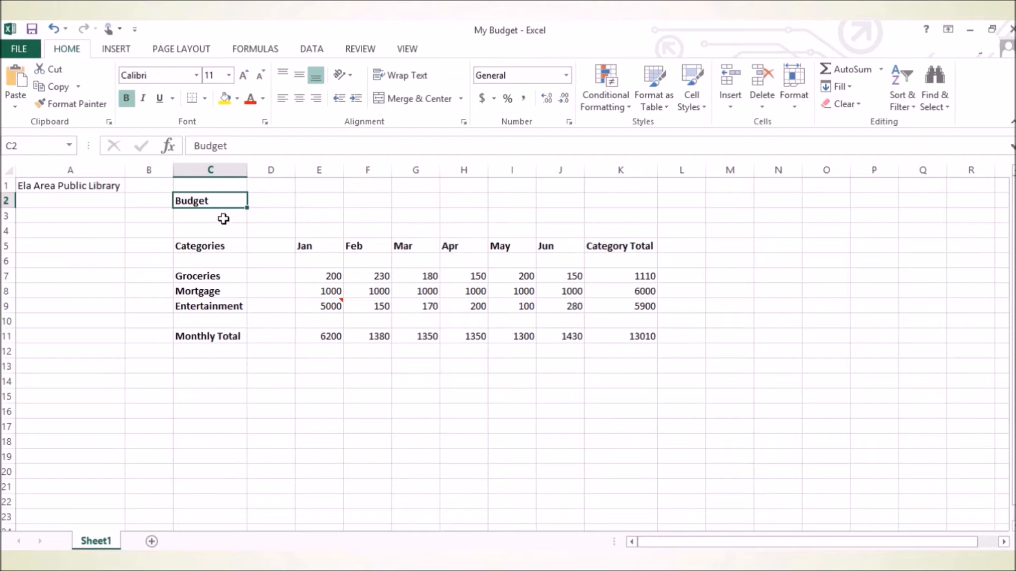
pyautogui.click(229, 76)
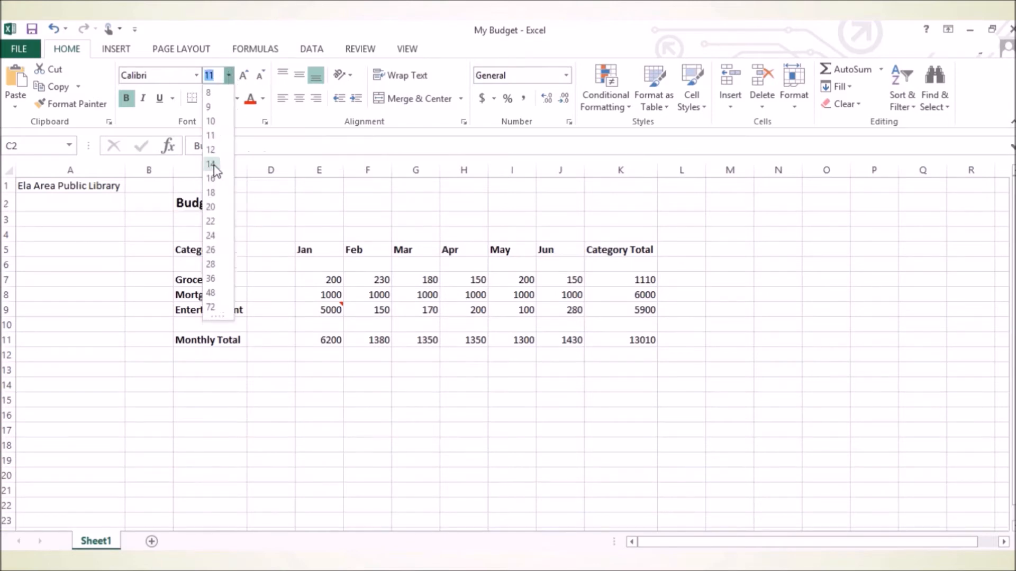
pyautogui.click(211, 164)
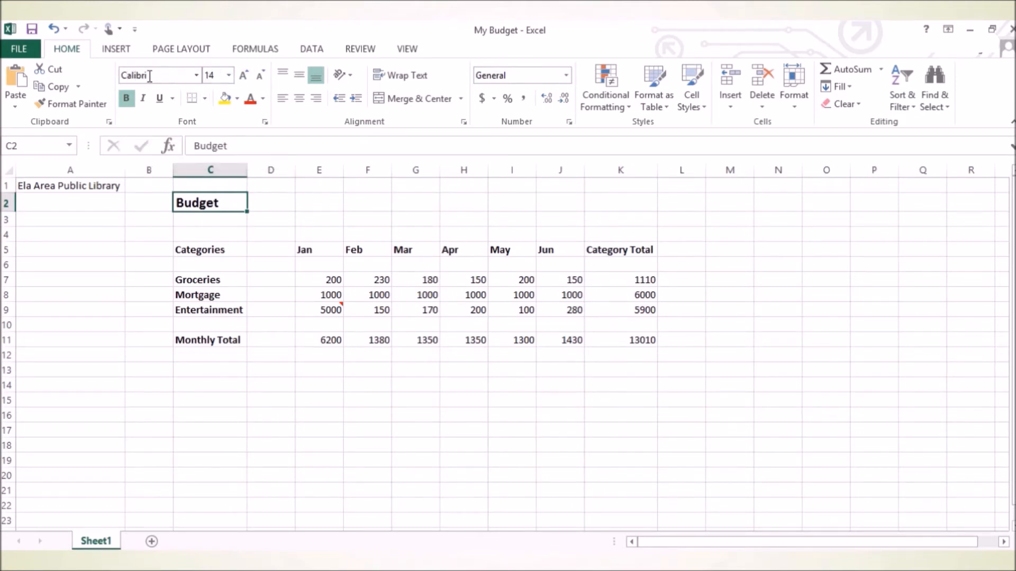
# Step: Try the Algerian font on the "Budget" title in C2 and undo the font change
pyautogui.click(195, 75)
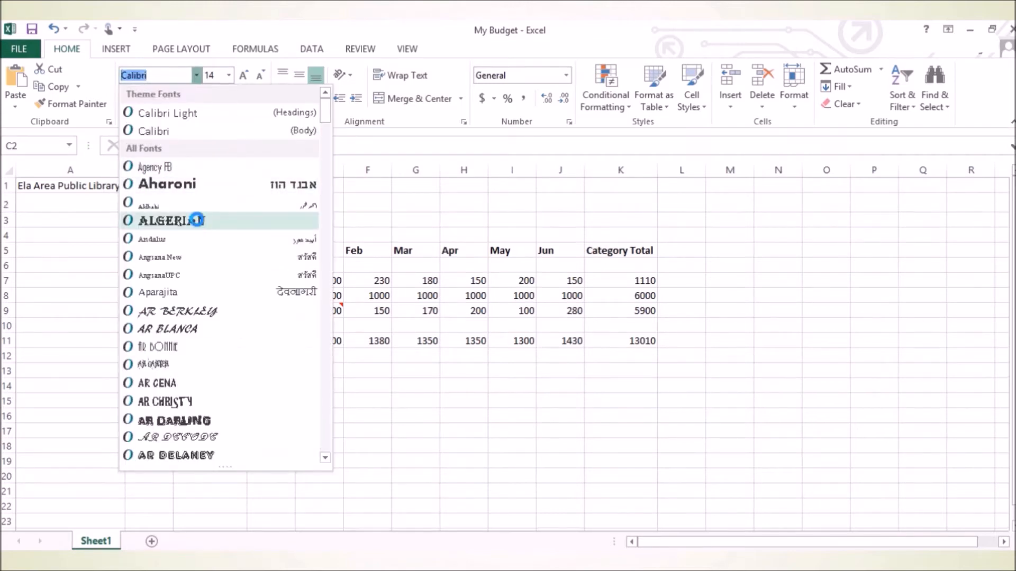
pyautogui.click(199, 222)
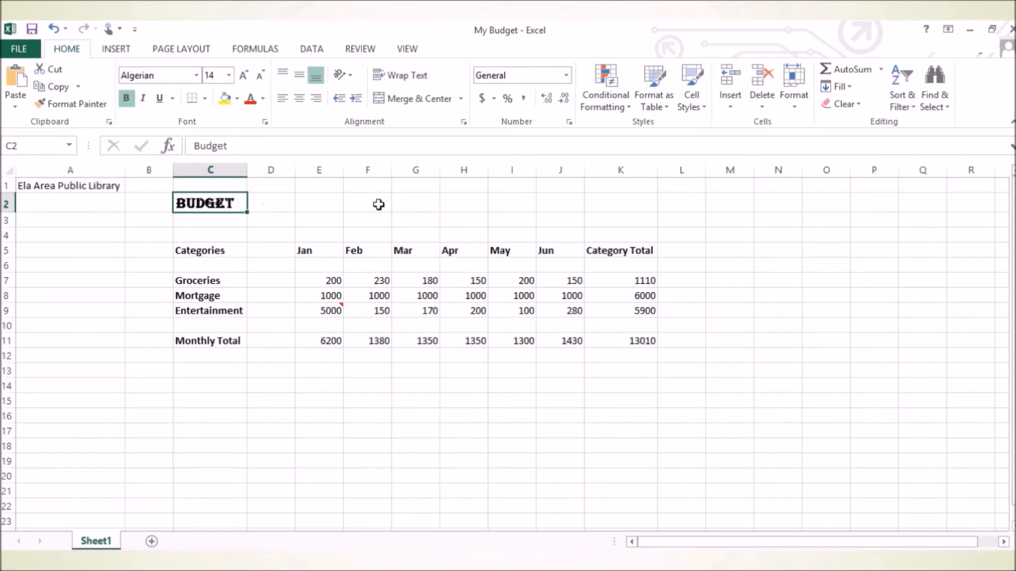
pyautogui.click(54, 28)
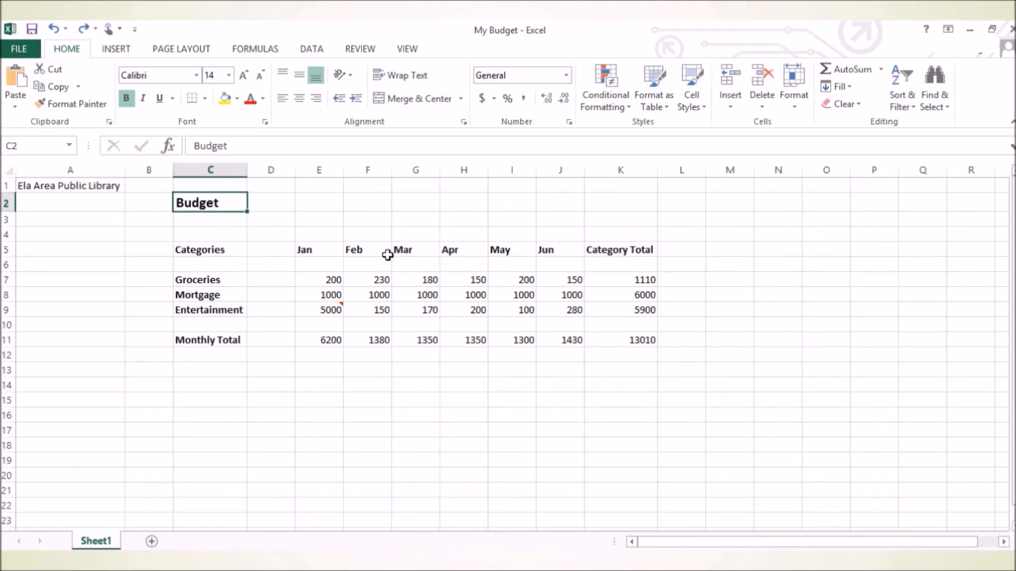
# Step: Format the amounts and totals in E7:K11 with Comma Style, followed by the dollar Accounting format
pyautogui.click(322, 281)
pyautogui.moveTo(325, 283); pyautogui.dragTo(628, 336)
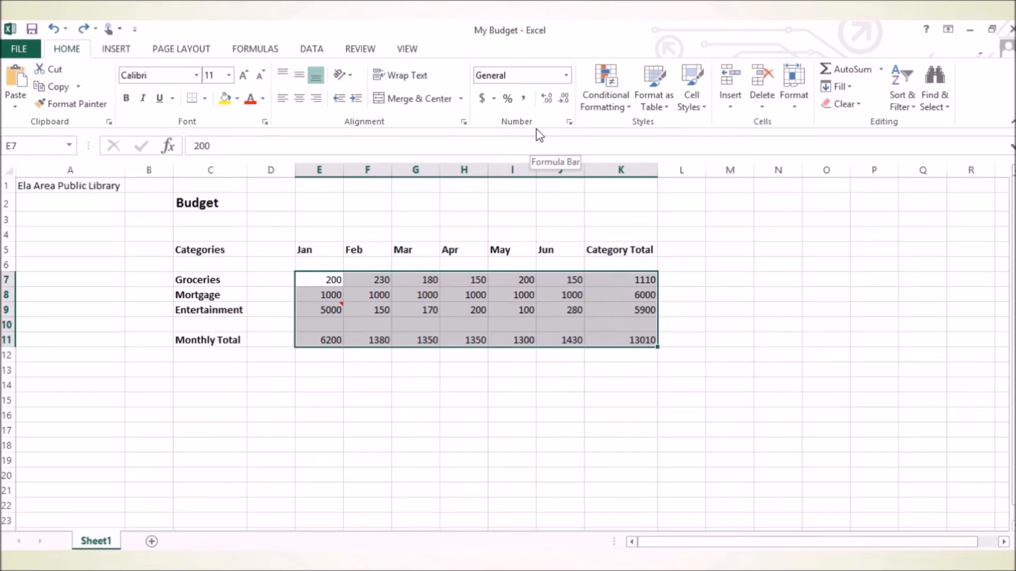
pyautogui.click(523, 98)
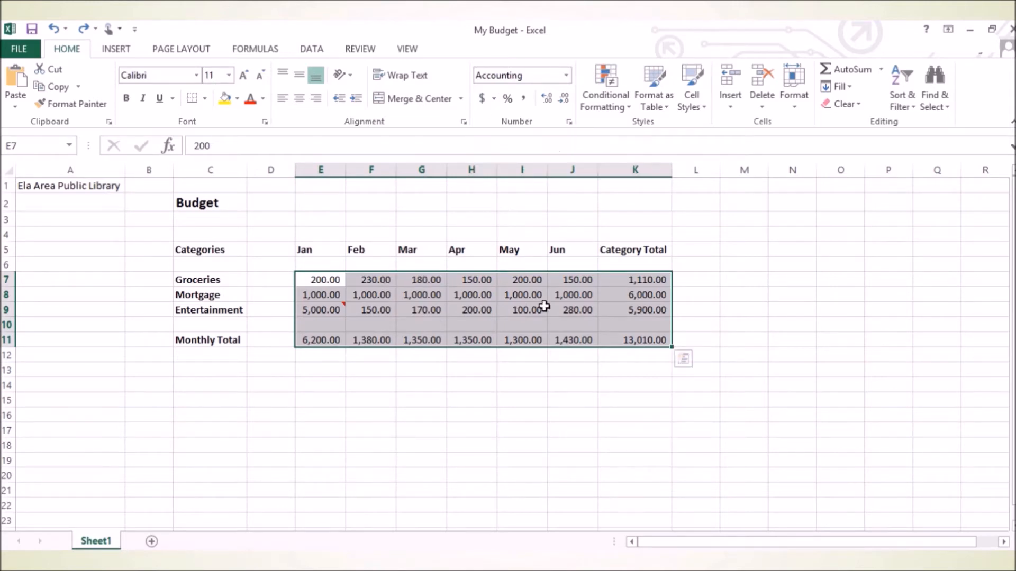
pyautogui.click(481, 98)
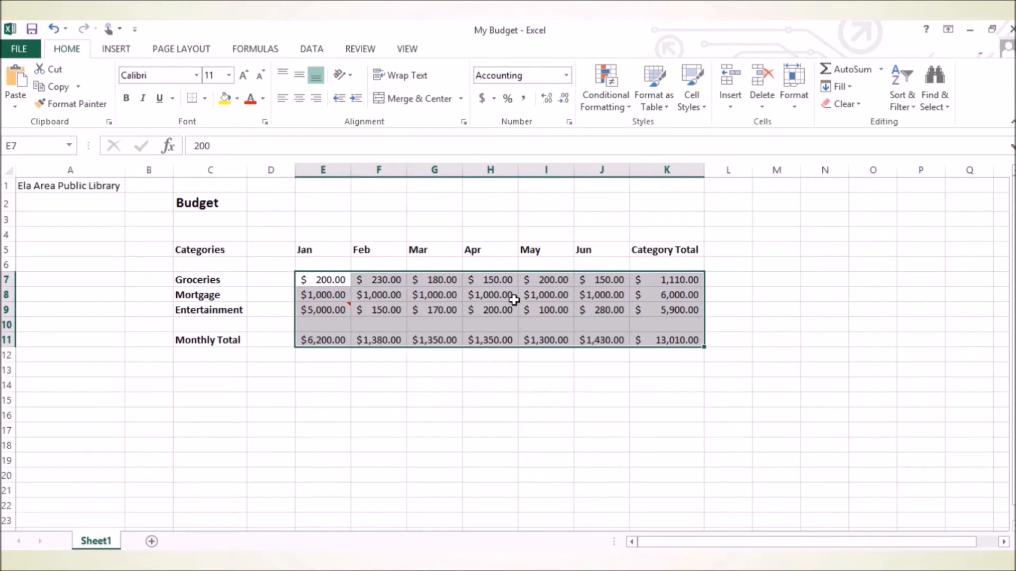
# Step: Try the Euro (€ 123) accounting format on E7:K11 and undo it
pyautogui.click(493, 100)
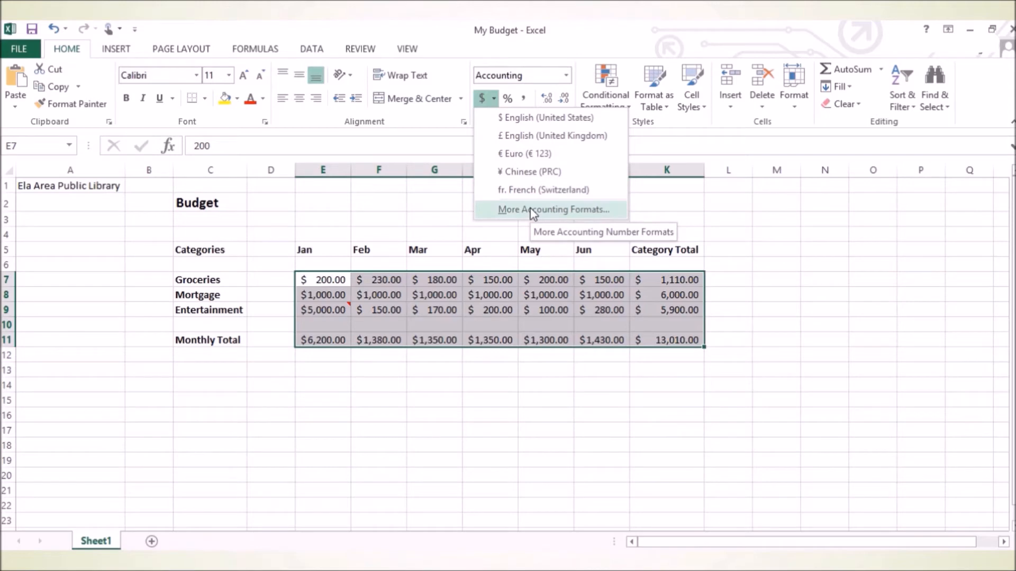
pyautogui.click(570, 156)
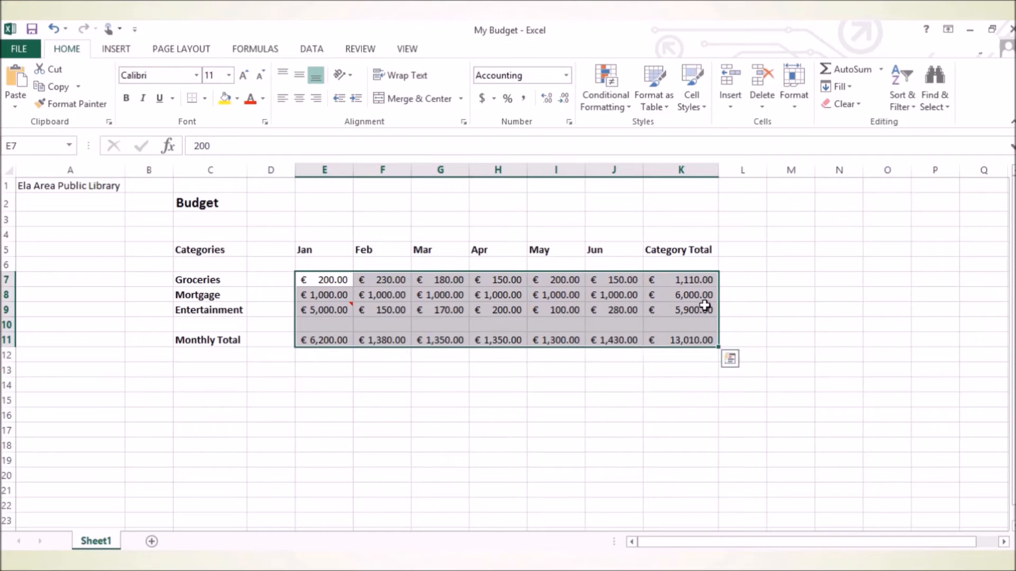
pyautogui.click(53, 28)
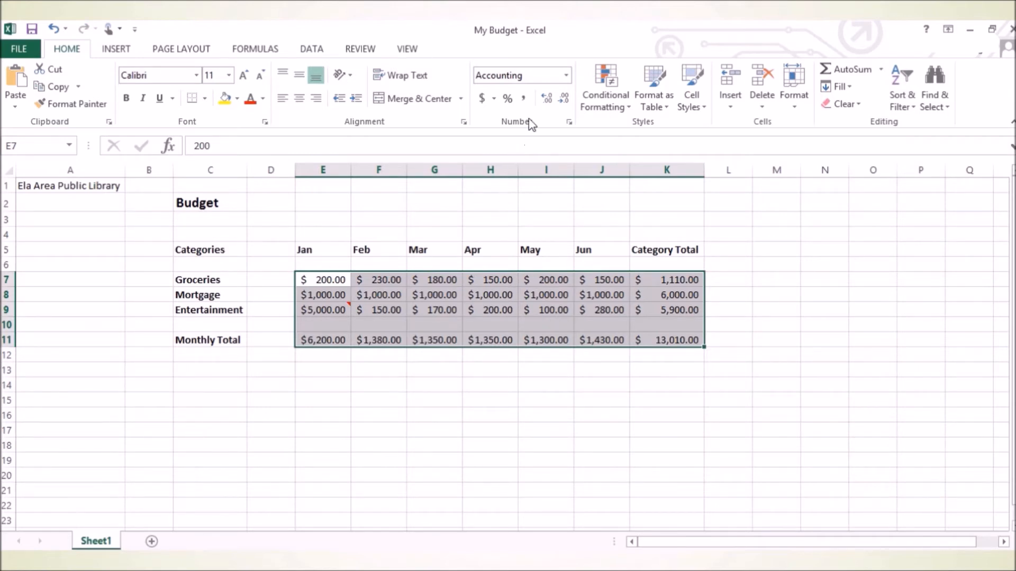
# Step: Reduce the amounts in E7:K11 to zero decimal places
pyautogui.click(565, 99)
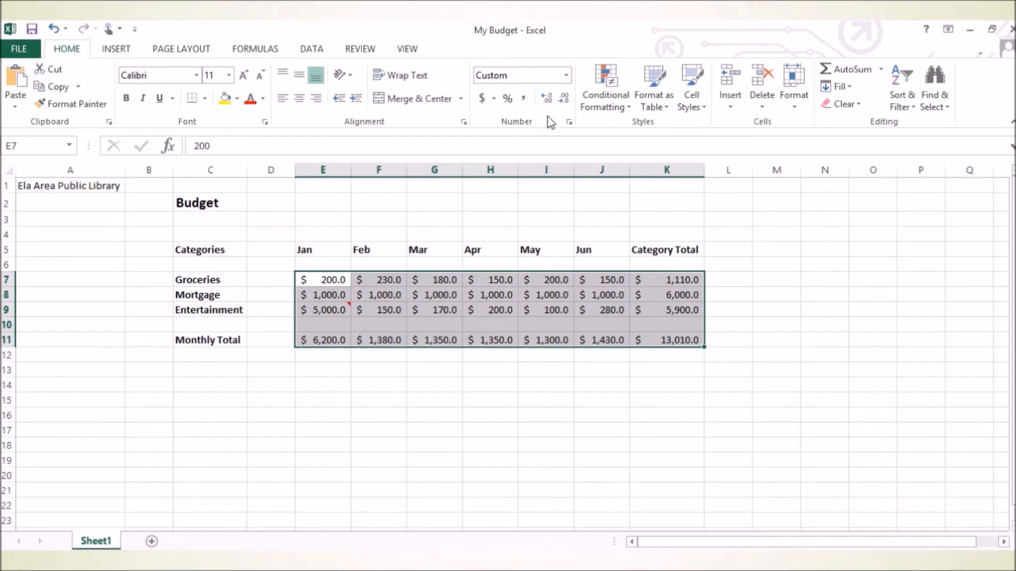
pyautogui.click(563, 98)
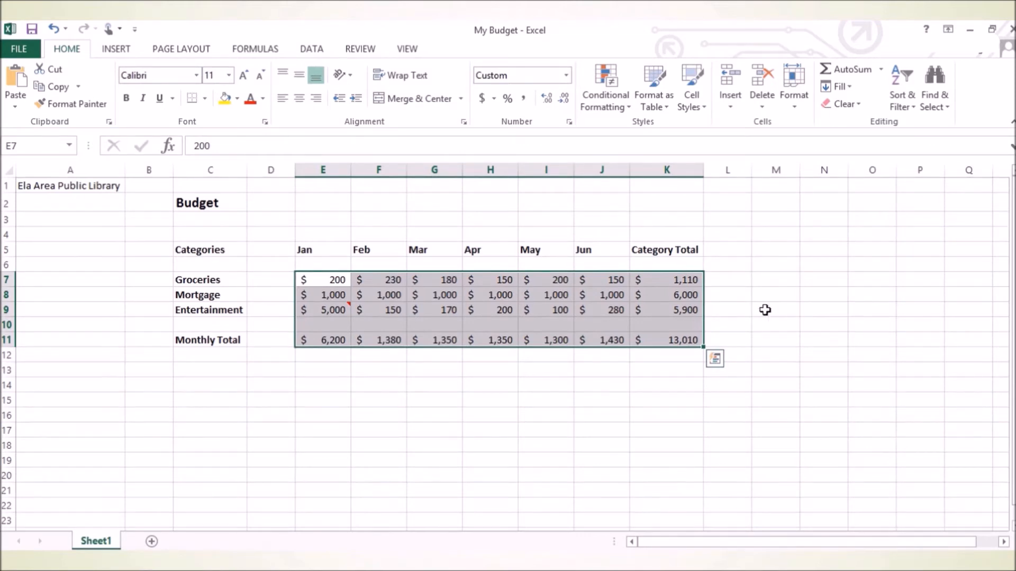
# Step: Apply a Thick Box Border around the budget table in C5:K11
pyautogui.click(221, 249)
pyautogui.moveTo(221, 250); pyautogui.dragTo(652, 344)
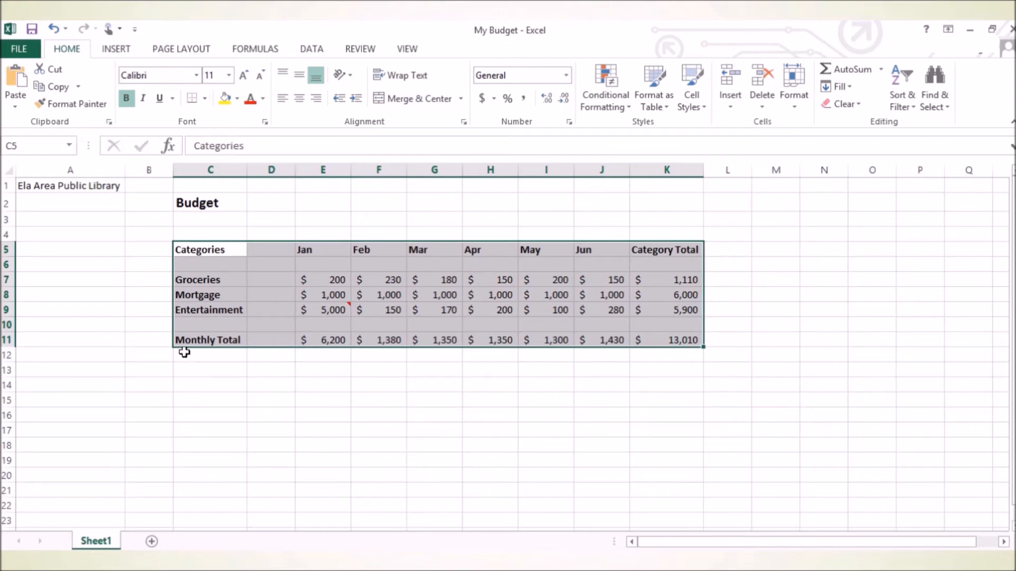
pyautogui.moveTo(707, 347)
pyautogui.click(204, 99)
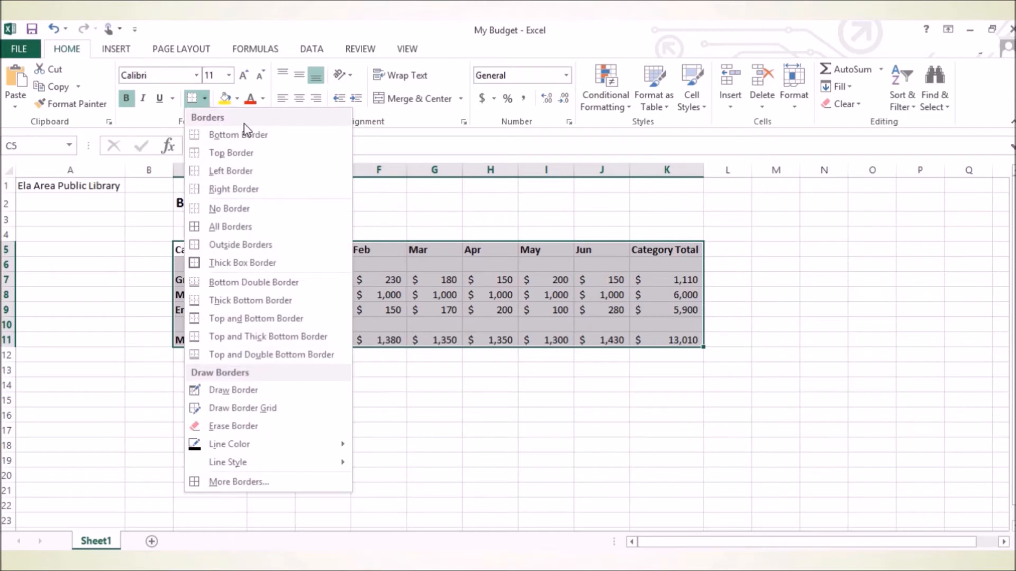
pyautogui.click(274, 265)
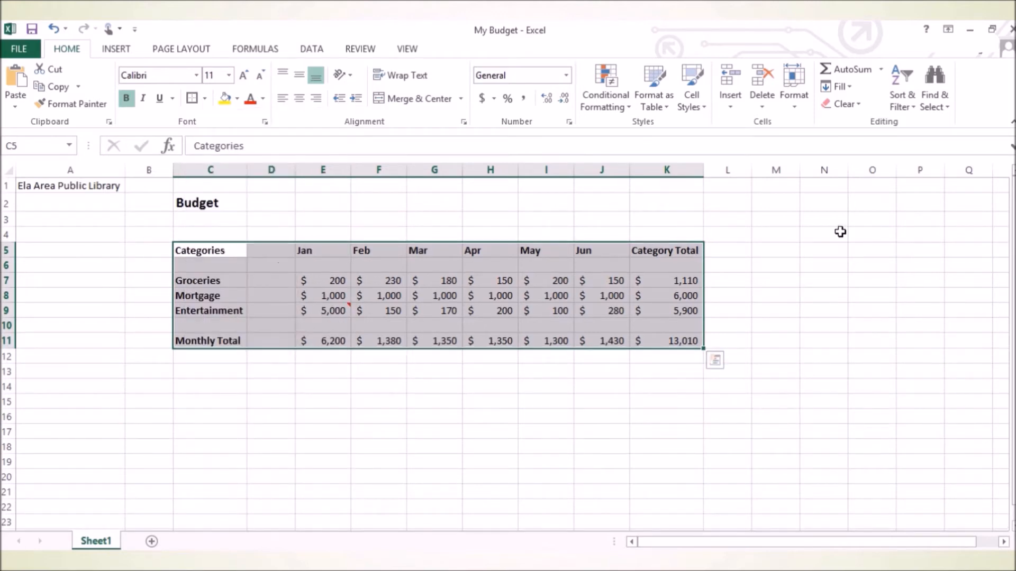
# Step: Preview both printed pages of the budget sheet in portrait orientation
pyautogui.click(60, 333)
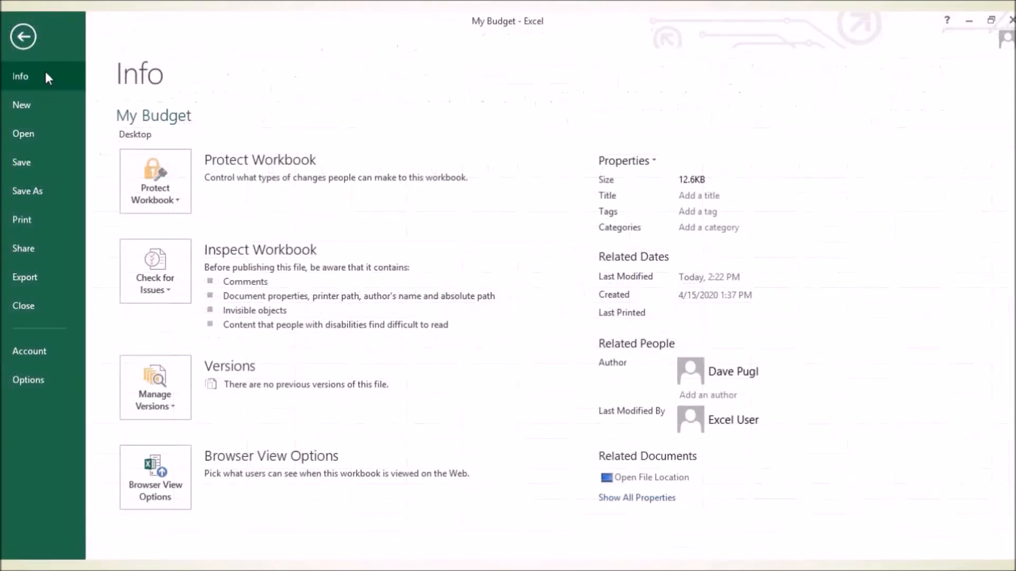
pyautogui.click(36, 220)
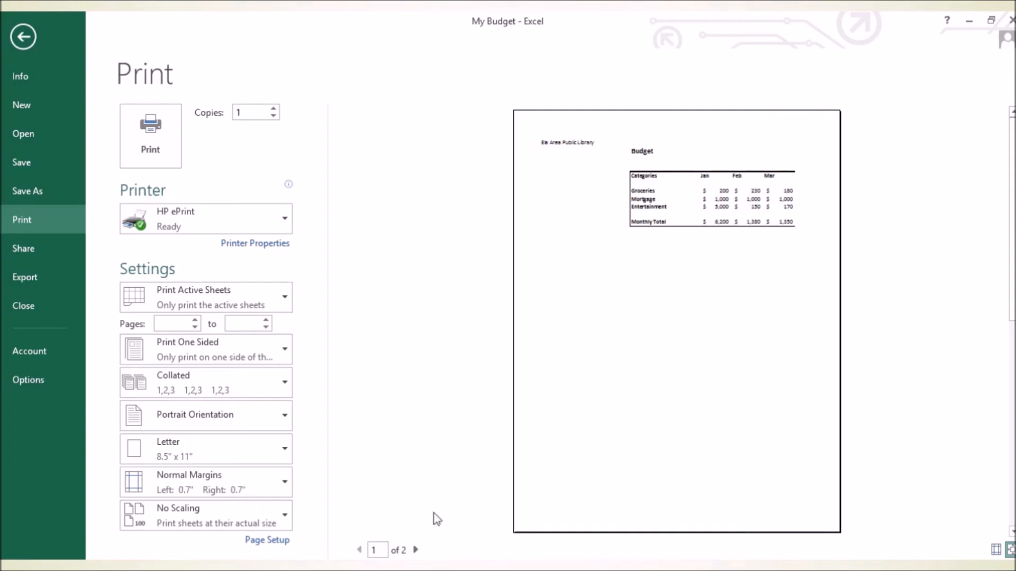
pyautogui.click(417, 550)
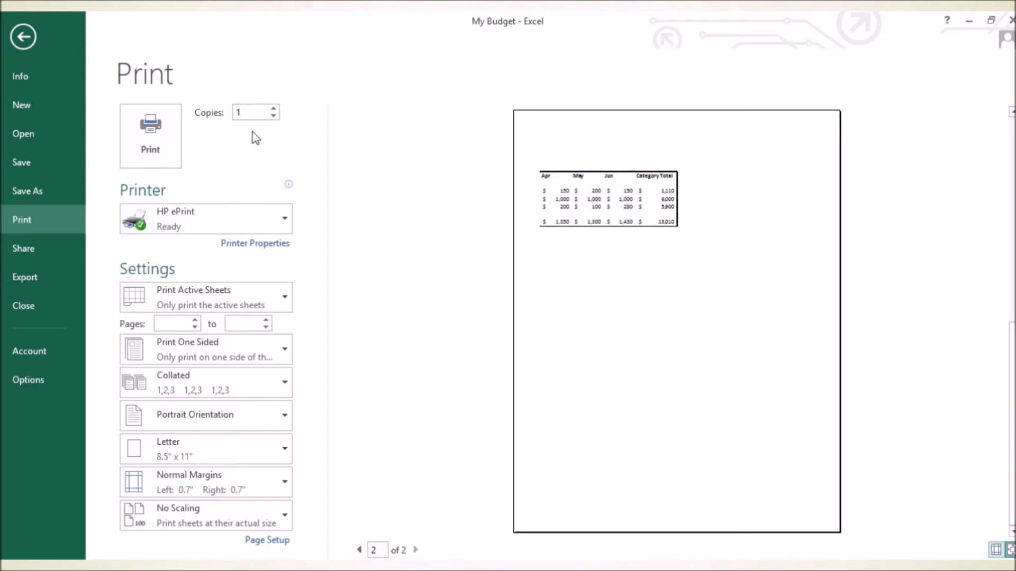
pyautogui.click(359, 550)
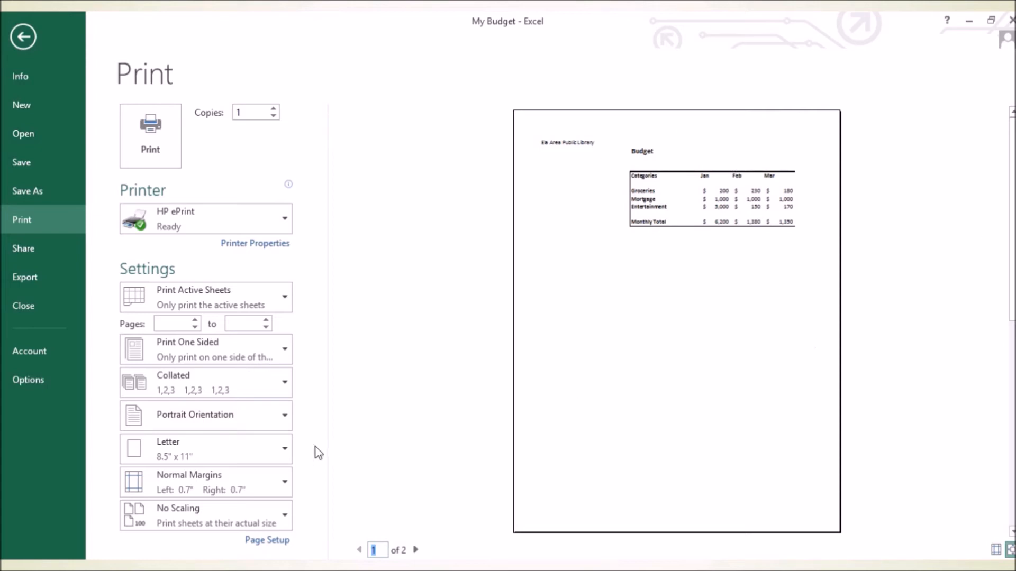
# Step: Set the budget printout to Landscape Orientation with Fit Sheet on One Page scaling and return to the worksheet
pyautogui.click(274, 429)
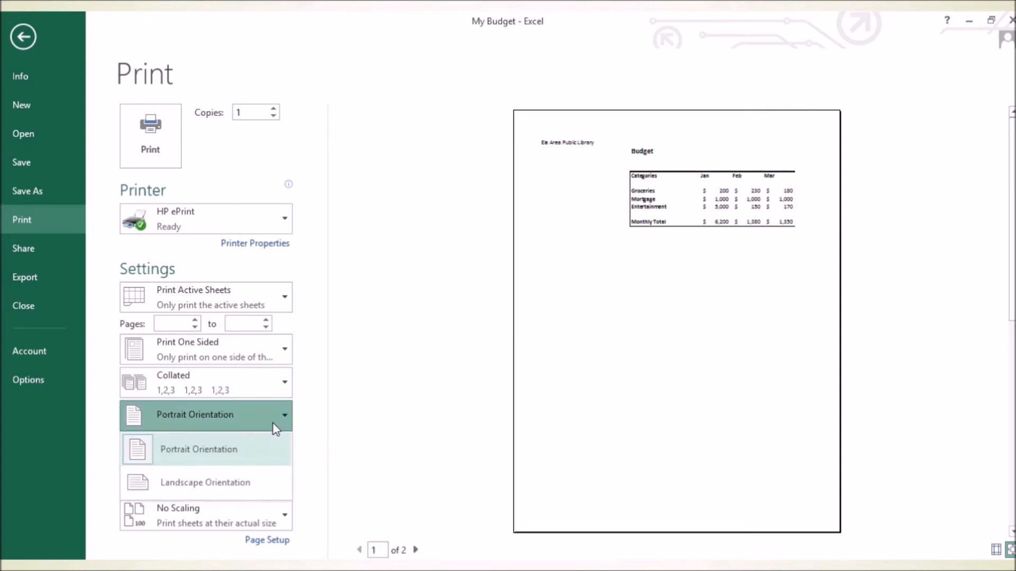
pyautogui.click(222, 491)
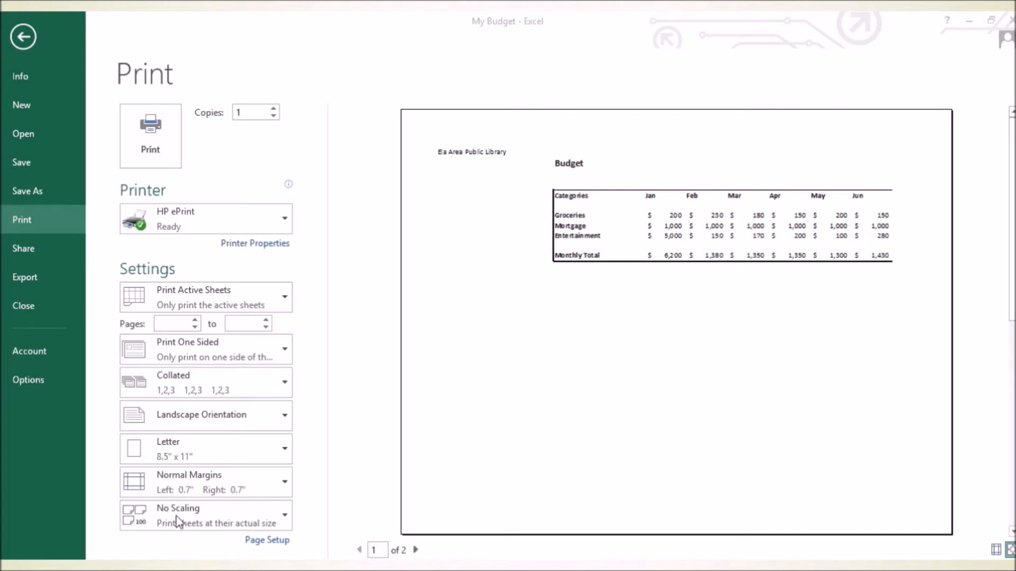
pyautogui.click(284, 515)
pyautogui.click(287, 519)
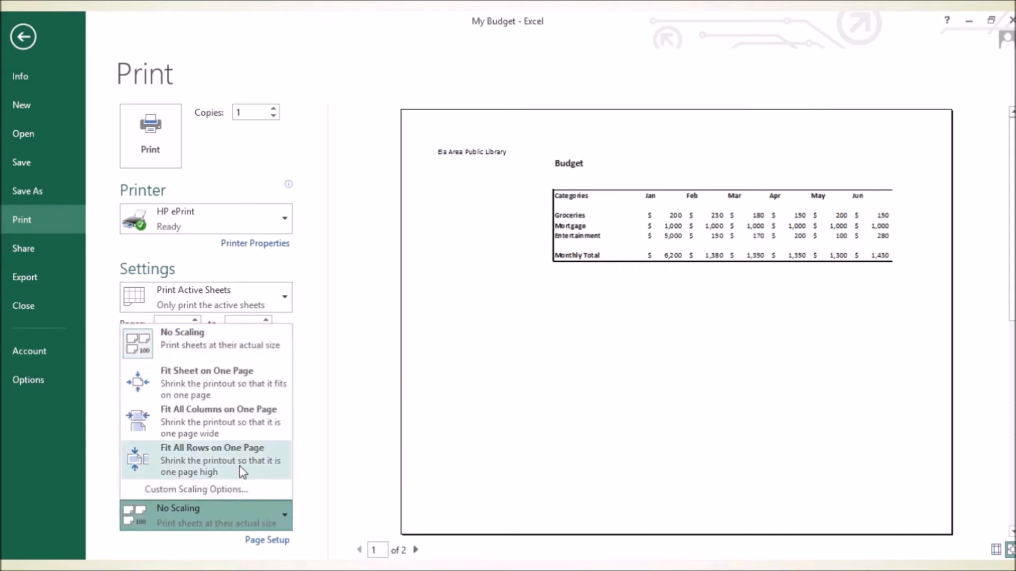
pyautogui.click(222, 392)
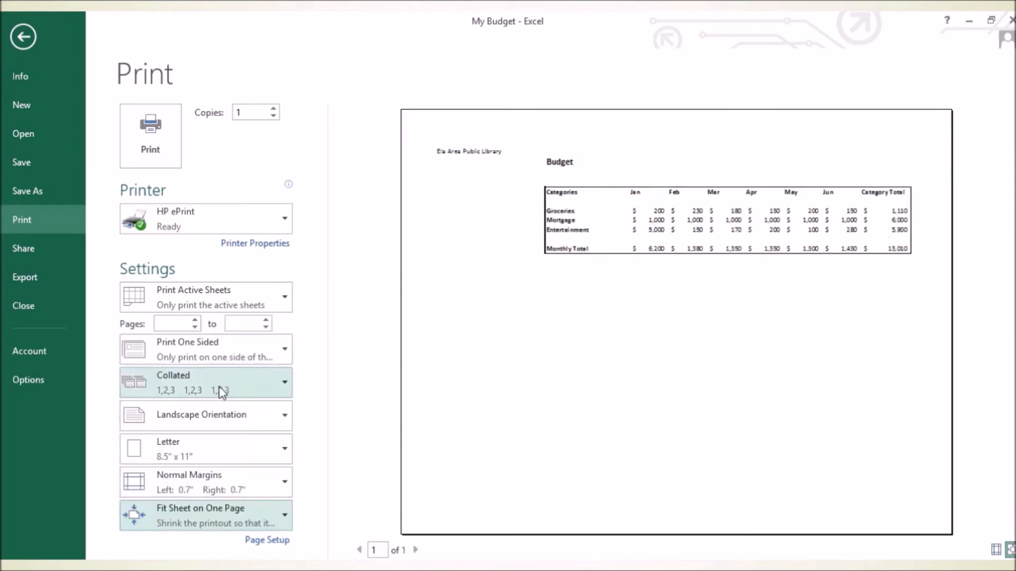
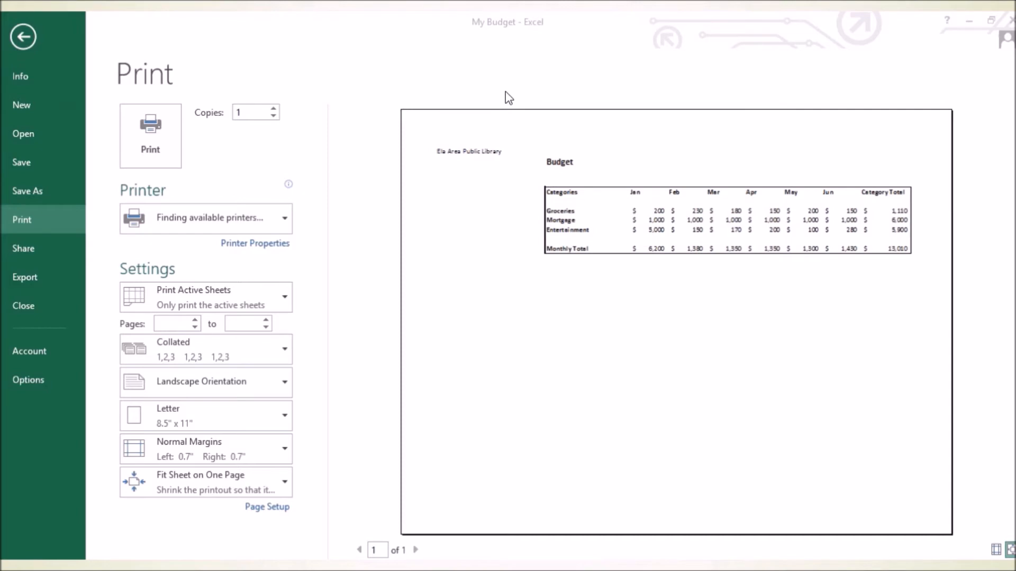
pyautogui.click(23, 41)
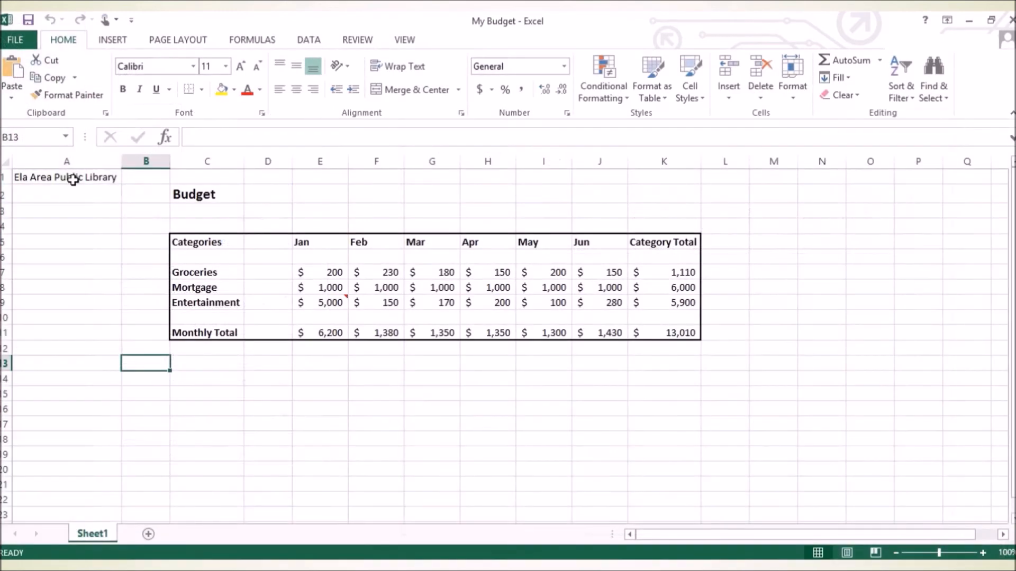
# Step: Enable printing of gridlines and of row and column headings, and check the result in the print preview
pyautogui.click(191, 42)
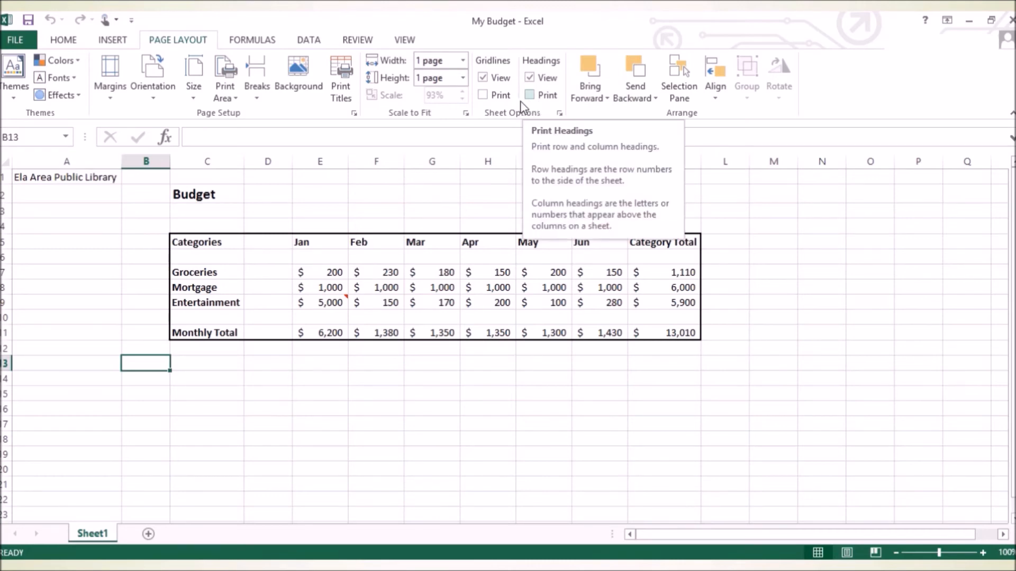
pyautogui.click(483, 97)
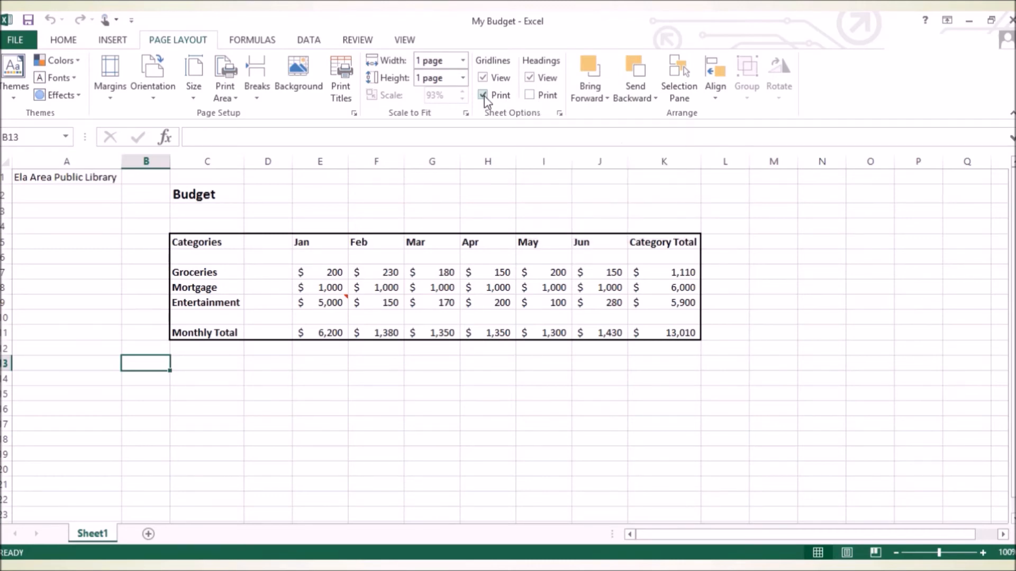
pyautogui.click(528, 95)
pyautogui.click(11, 35)
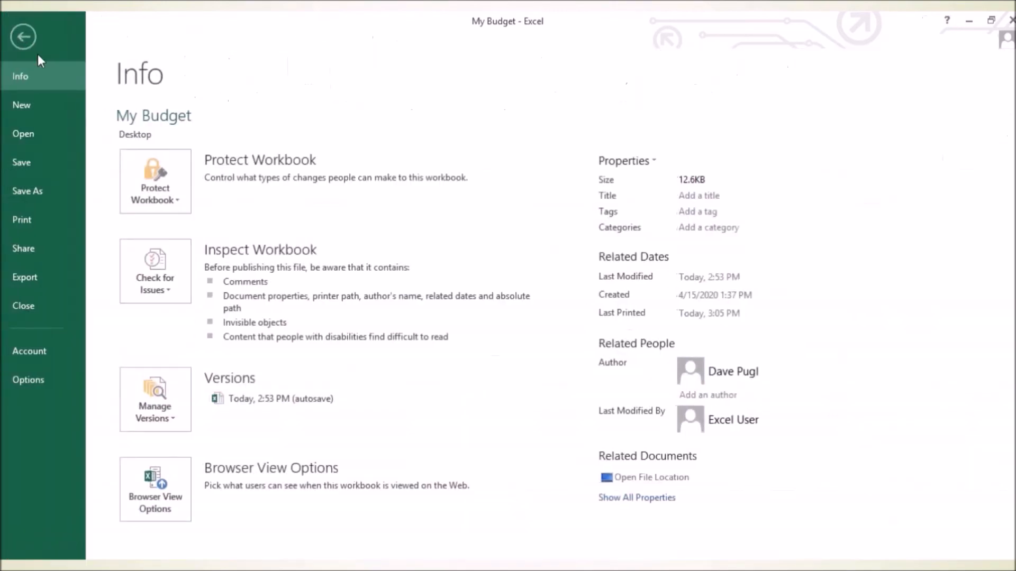
pyautogui.click(52, 220)
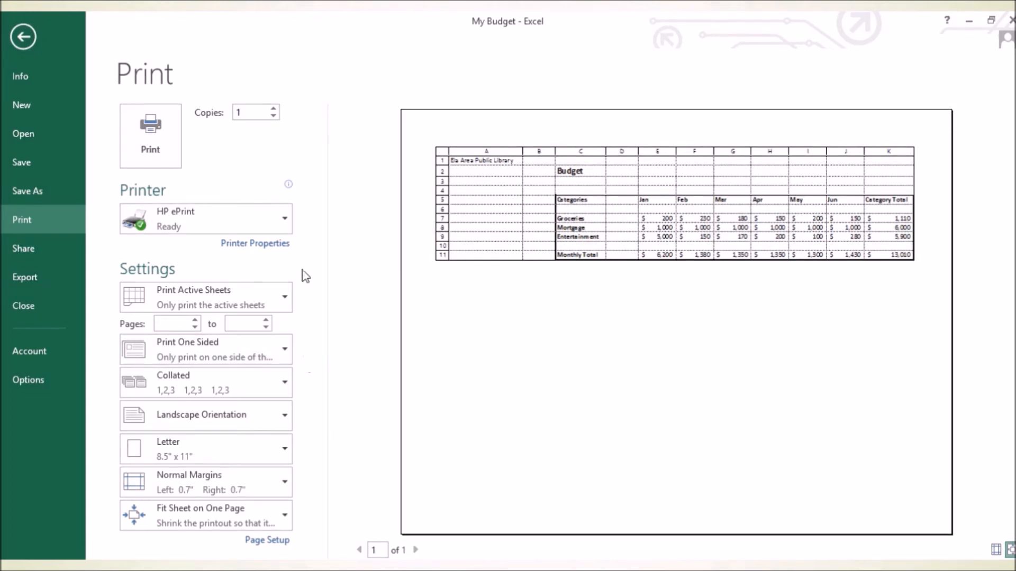
pyautogui.click(24, 37)
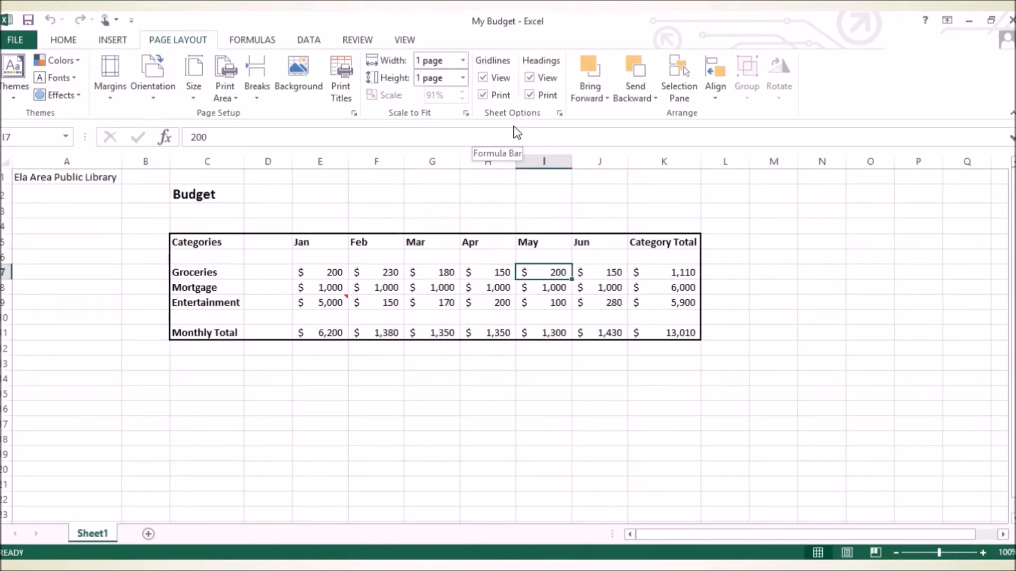
# Step: Try hiding the worksheet's on-screen gridlines and row and column headings, and show both again
pyautogui.click(482, 80)
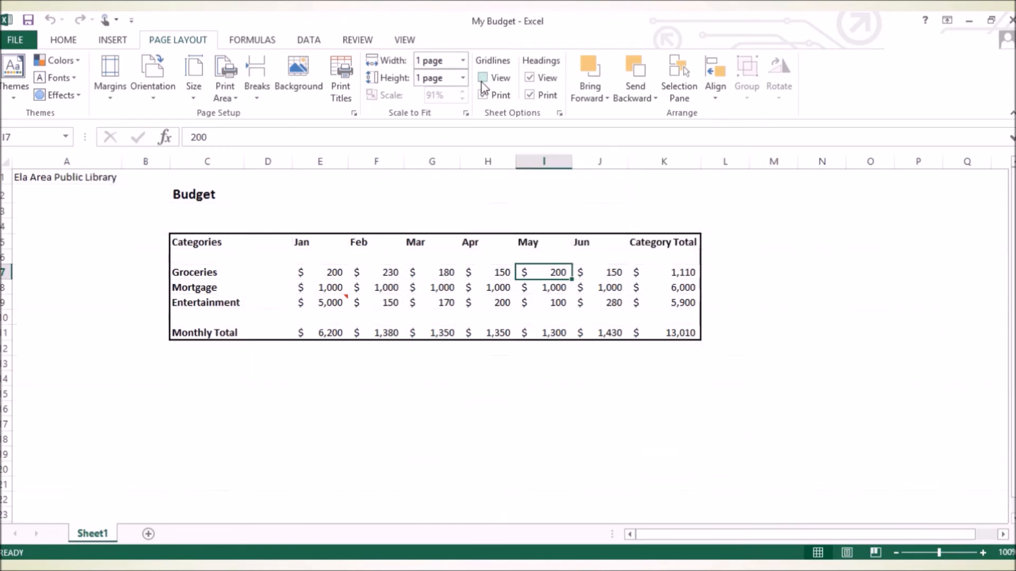
pyautogui.click(528, 79)
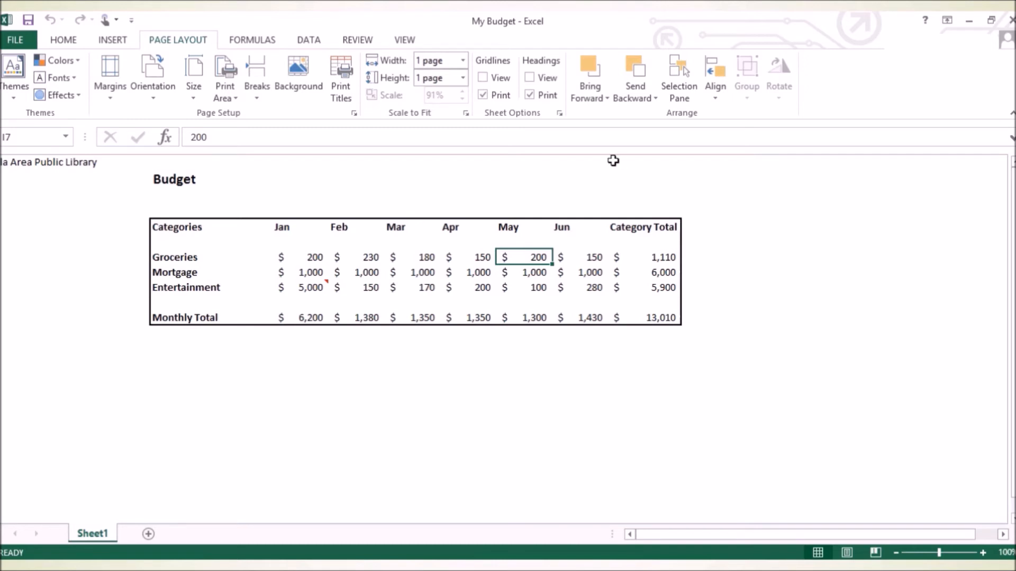
pyautogui.click(411, 212)
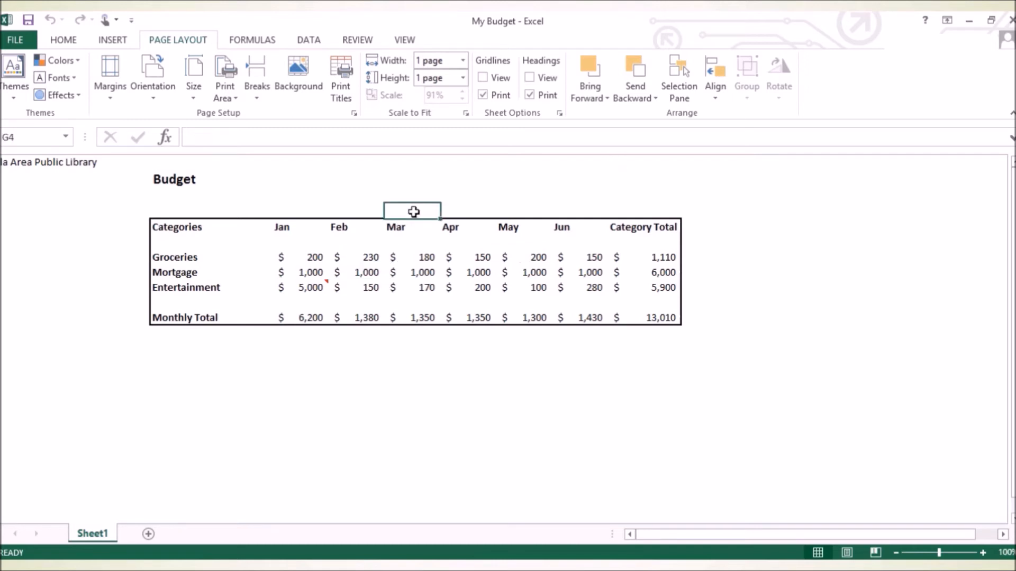
pyautogui.click(521, 205)
pyautogui.click(507, 300)
pyautogui.click(21, 320)
pyautogui.click(331, 193)
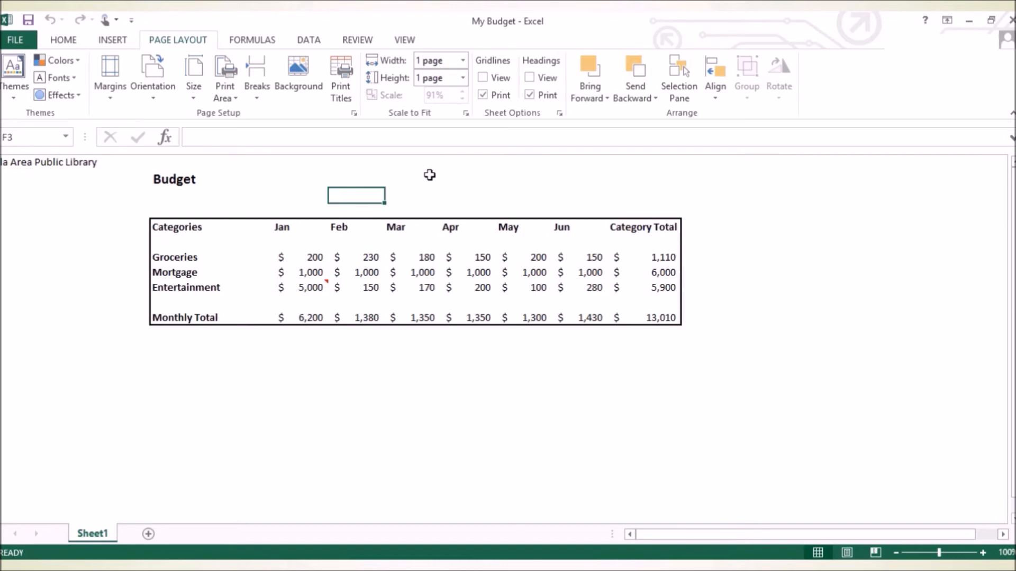
pyautogui.click(482, 78)
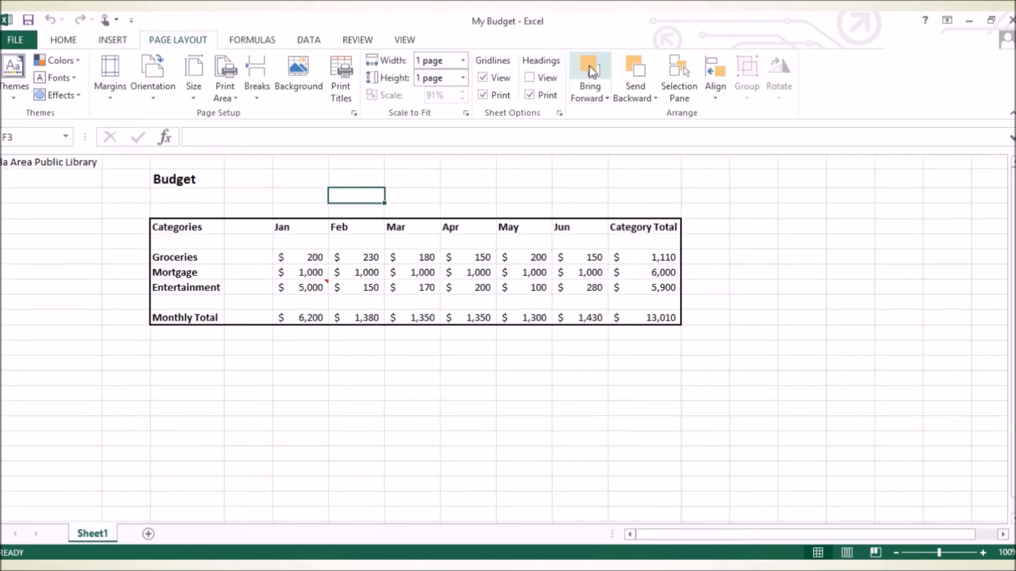
pyautogui.click(530, 79)
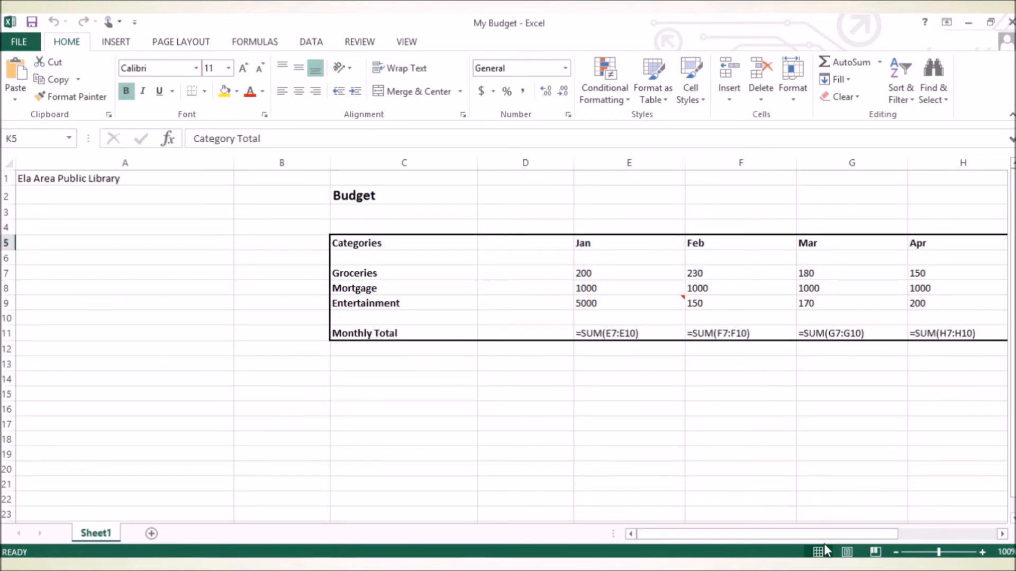
# Step: Examine the SUM formulas behind the category totals in K7:K9 and the grand total in K11
pyautogui.moveTo(816, 537); pyautogui.dragTo(962, 541)
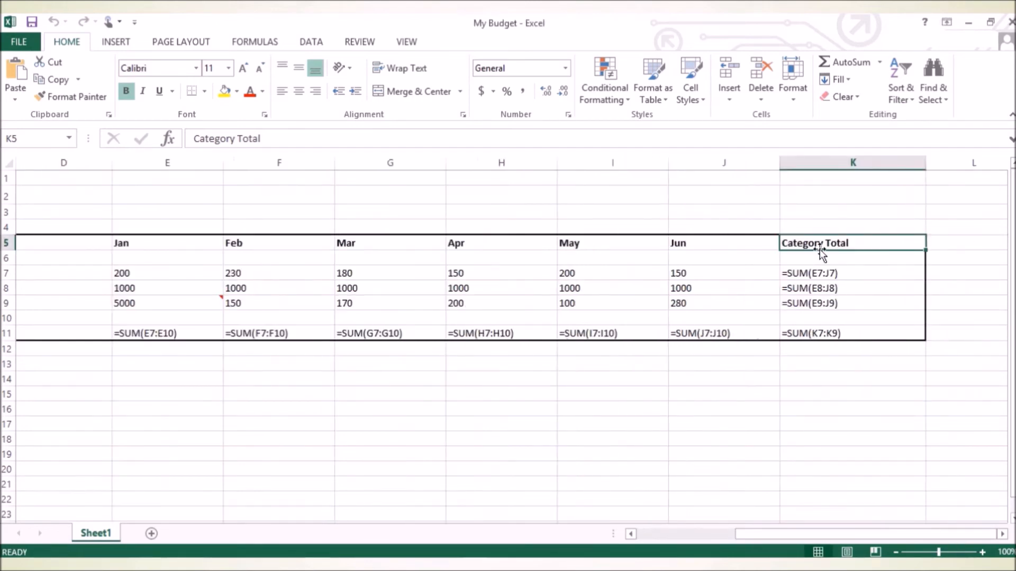
pyautogui.moveTo(833, 538)
pyautogui.mouseDown()
pyautogui.moveTo(789, 538)
pyautogui.moveTo(818, 541)
pyautogui.mouseUp()
pyautogui.click(787, 275)
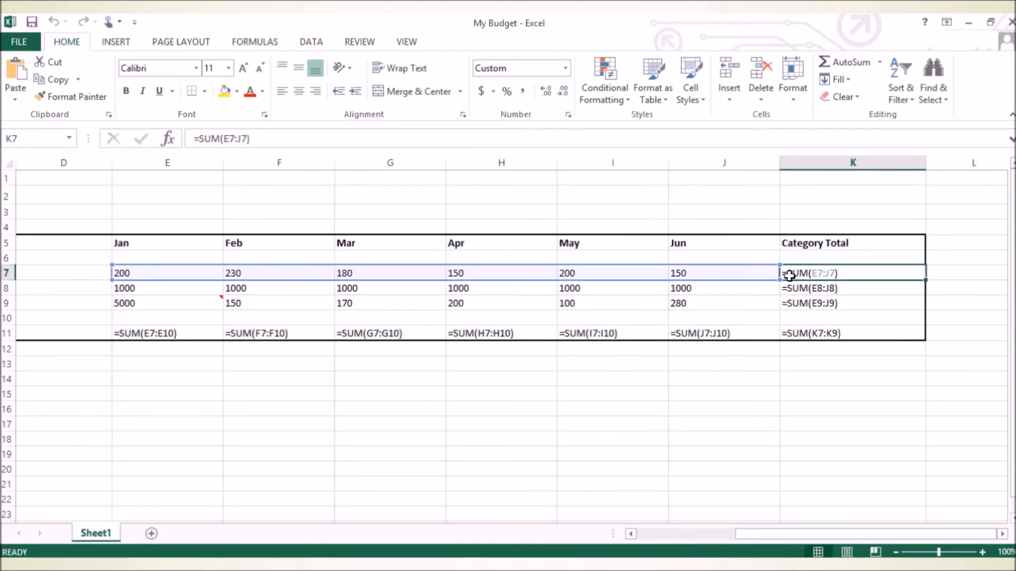
pyautogui.click(799, 289)
pyautogui.click(800, 304)
pyautogui.click(802, 334)
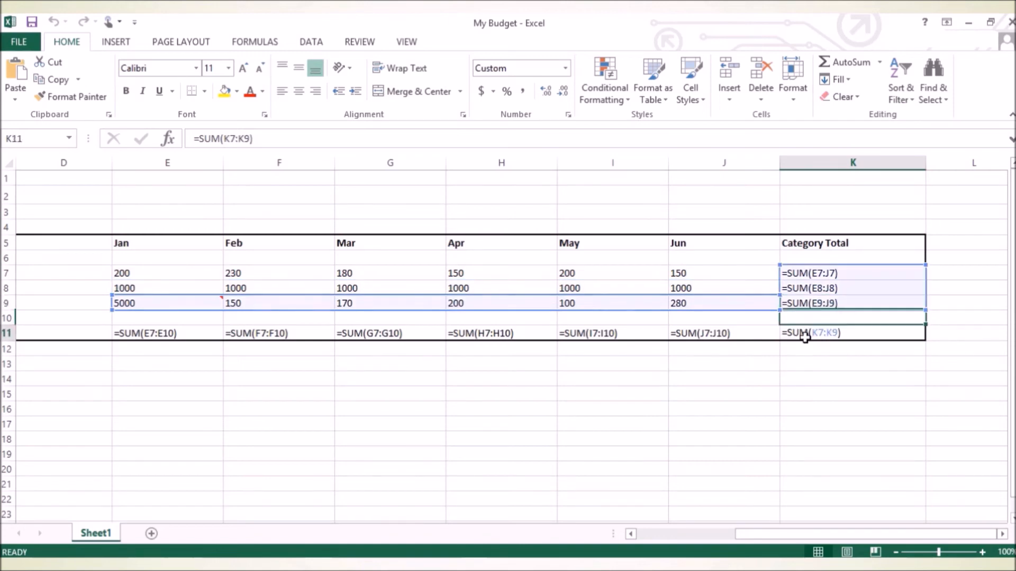
# Step: Review the monthly total formulas in row 11 and switch the worksheet from formula display back to values
pyautogui.click(714, 348)
pyautogui.click(595, 332)
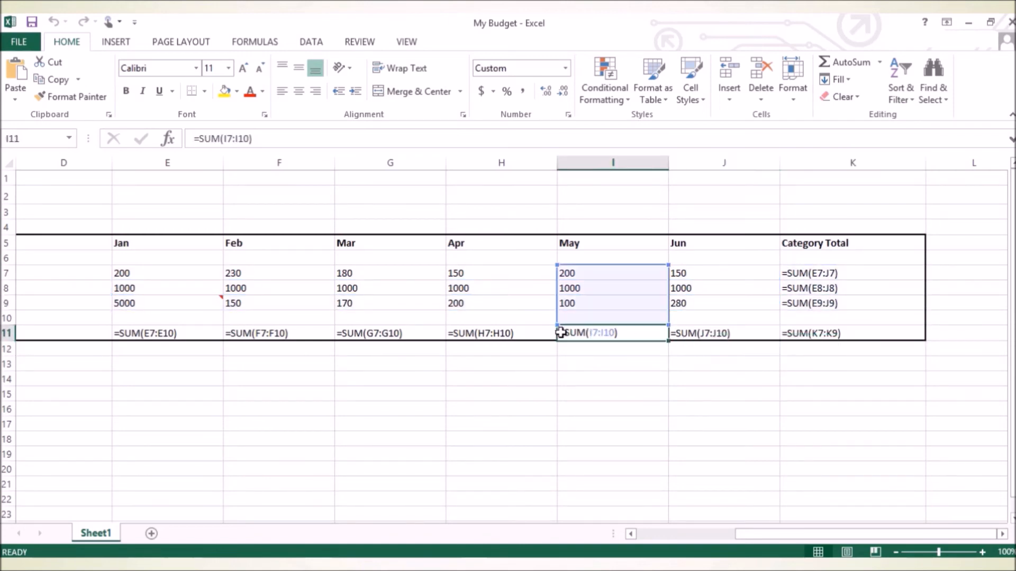
pyautogui.click(518, 330)
pyautogui.click(413, 334)
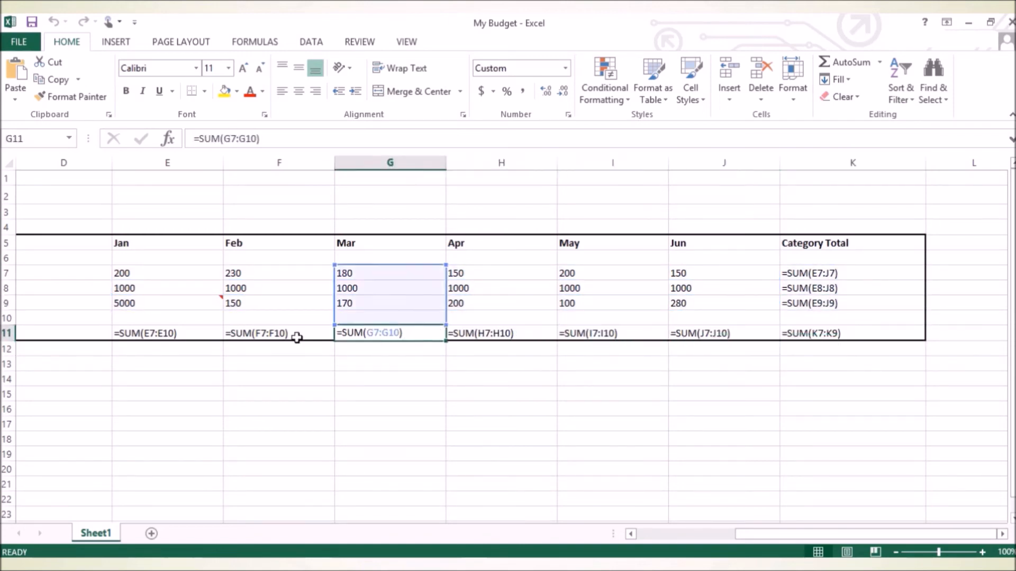
pyautogui.click(281, 338)
pyautogui.click(180, 334)
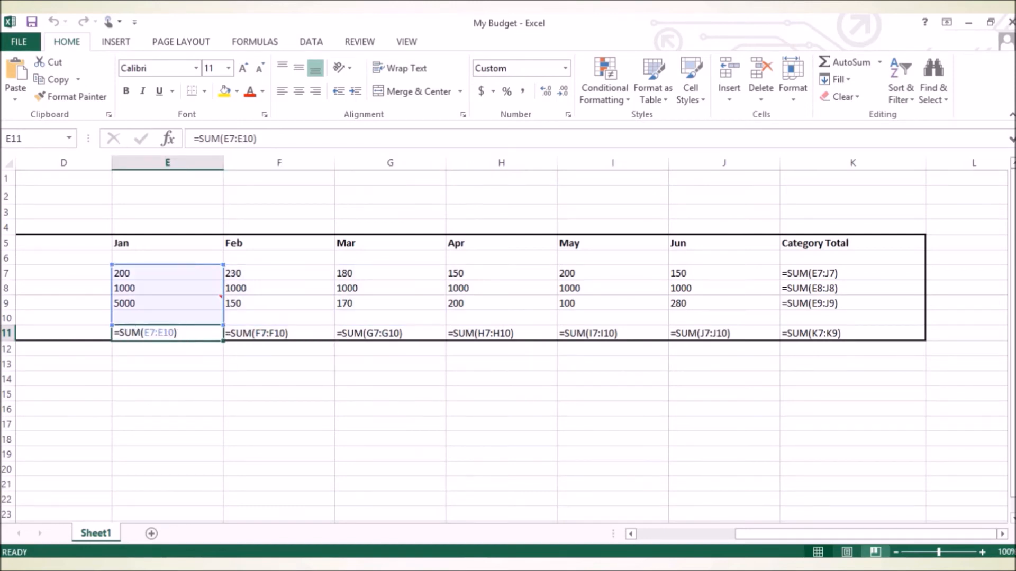
pyautogui.moveTo(838, 534); pyautogui.dragTo(752, 521)
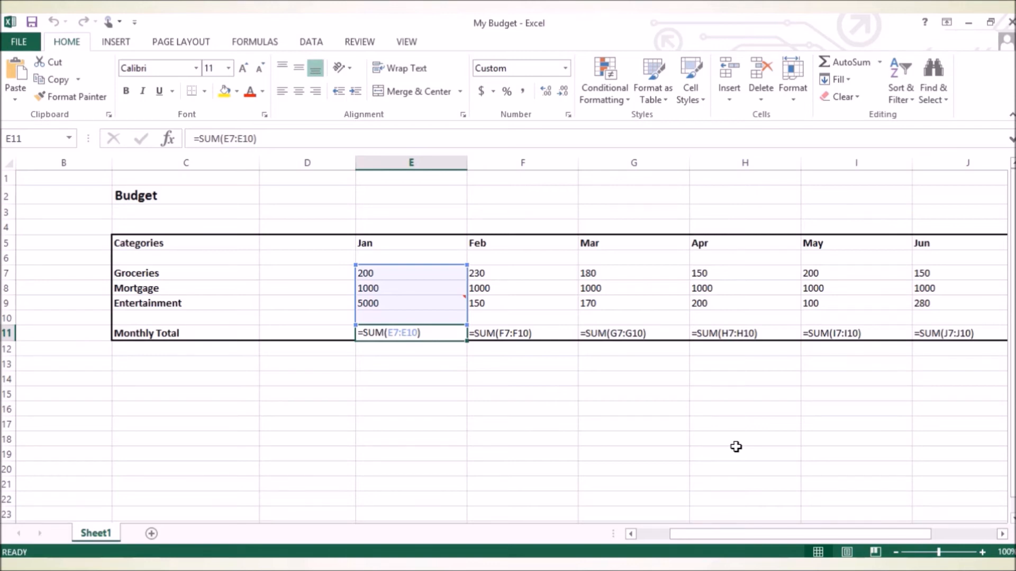
pyautogui.hotkey('ctrl', '`')
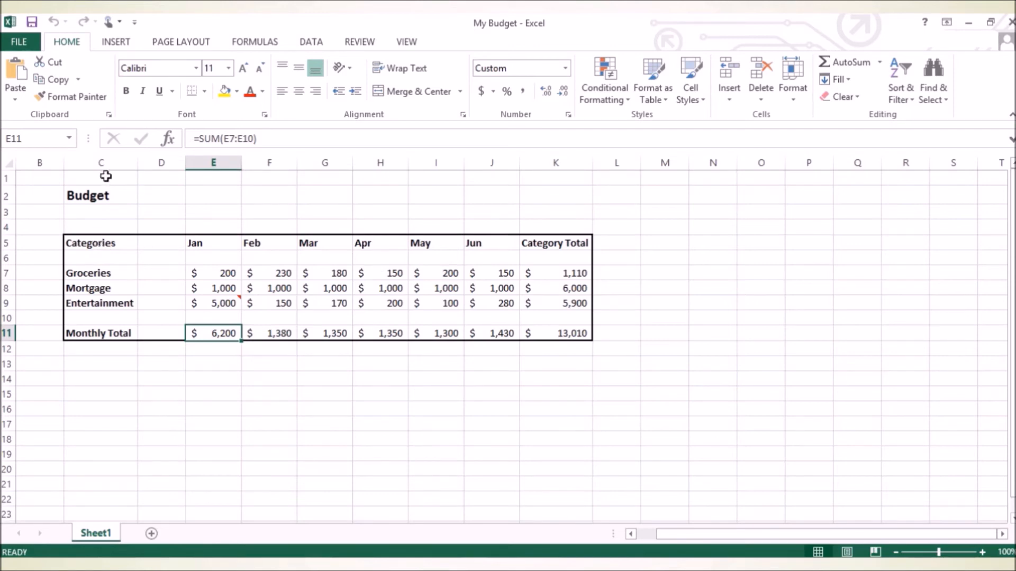
# Step: Insert a Line with Markers chart from the budget range C5:K9
pyautogui.click(97, 243)
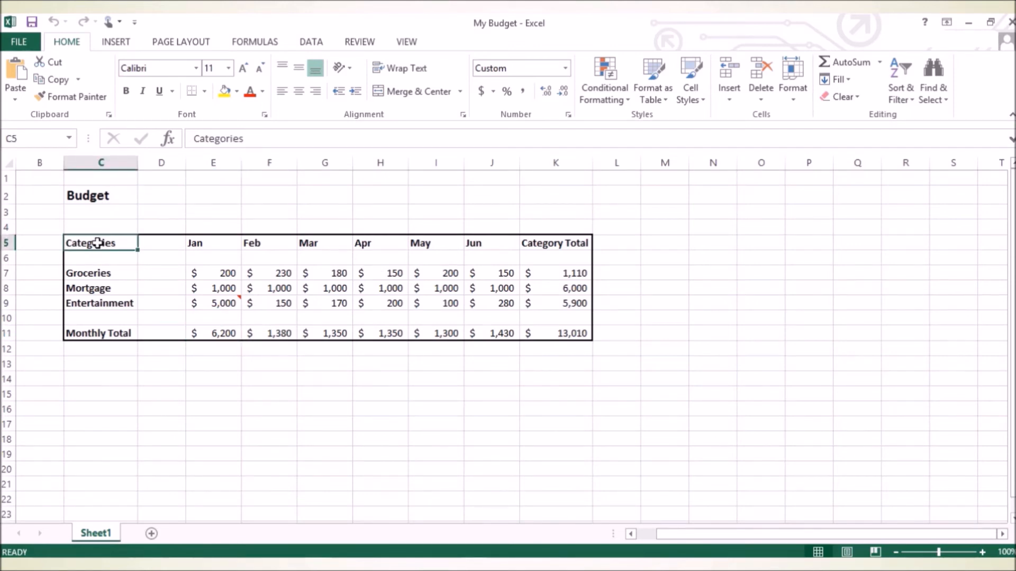
pyautogui.moveTo(98, 242); pyautogui.dragTo(564, 304)
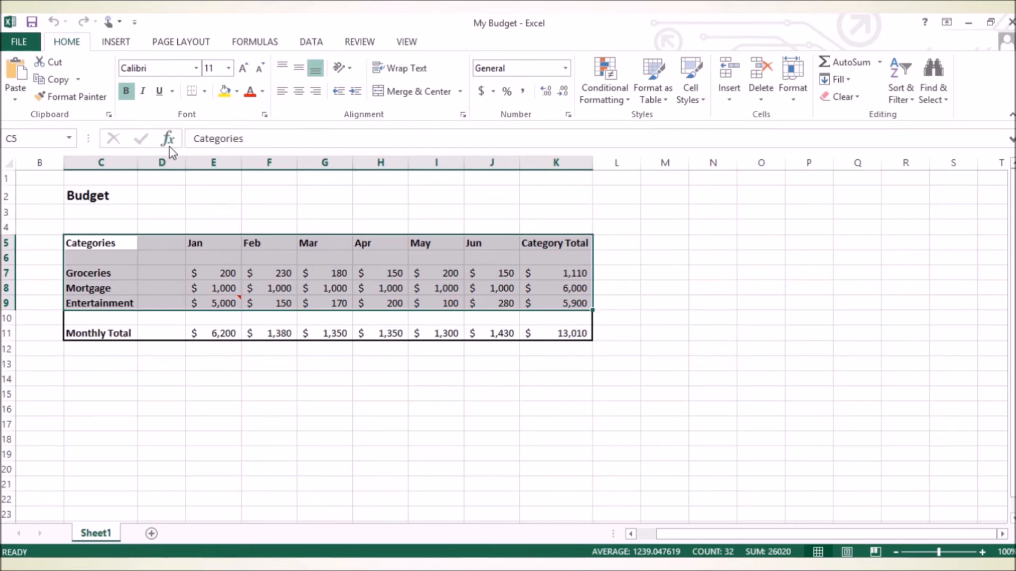
pyautogui.click(112, 43)
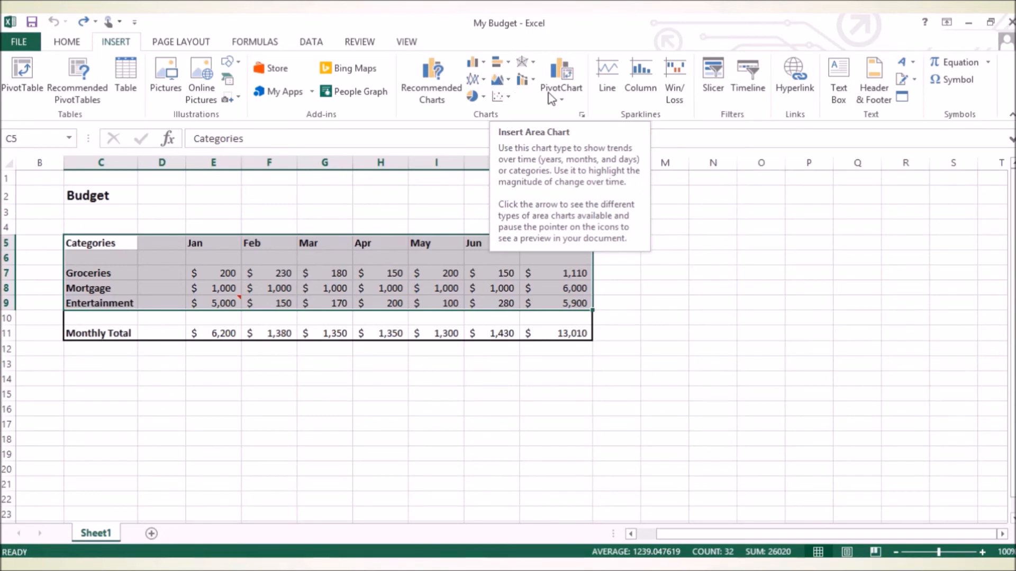
pyautogui.click(582, 115)
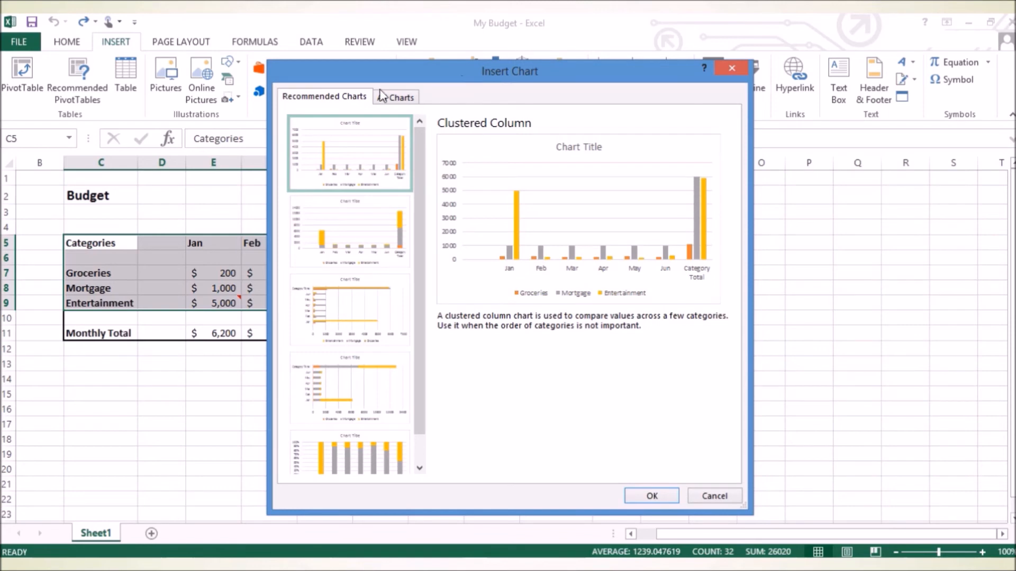
pyautogui.click(406, 101)
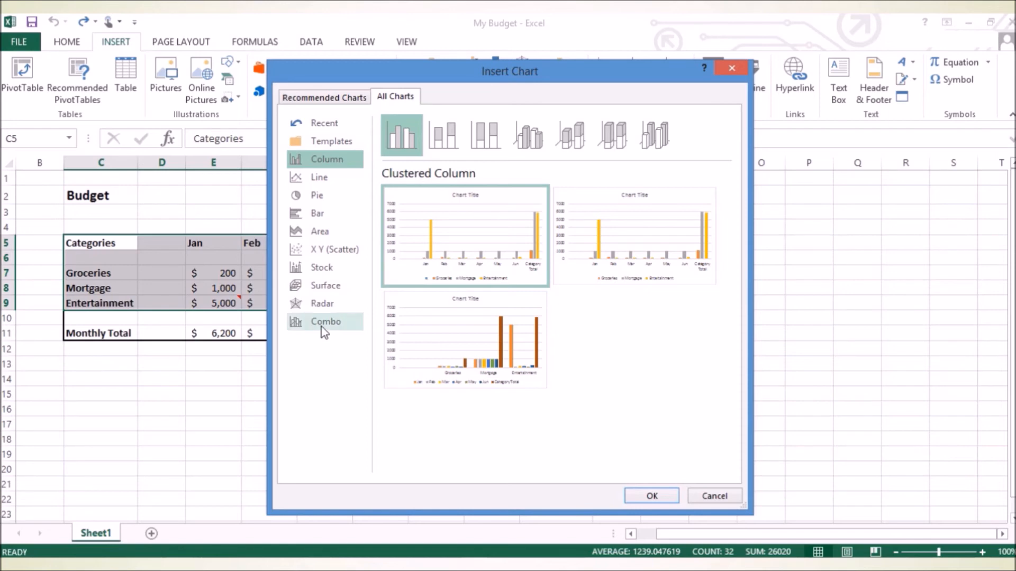
pyautogui.click(321, 182)
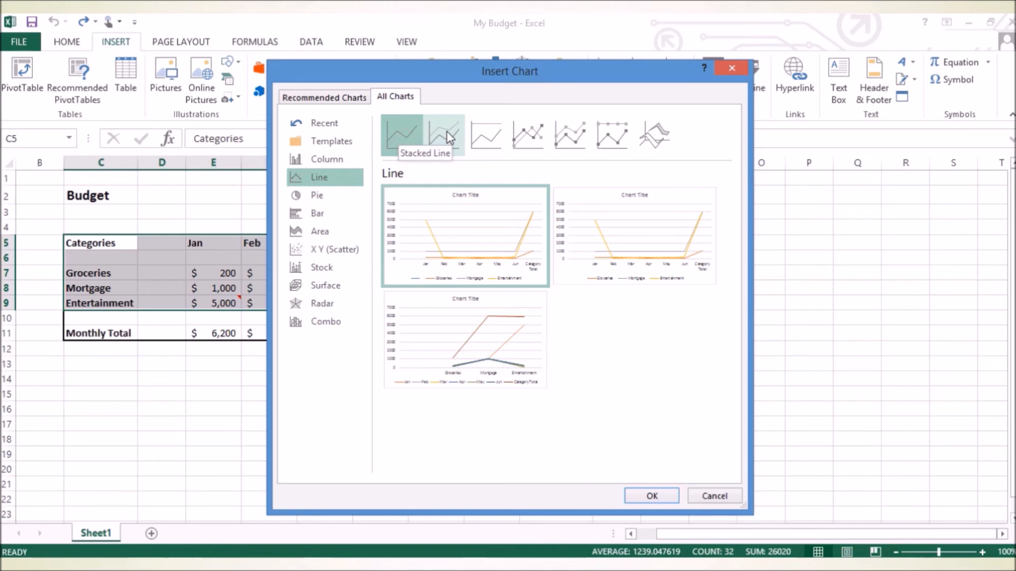
pyautogui.click(527, 144)
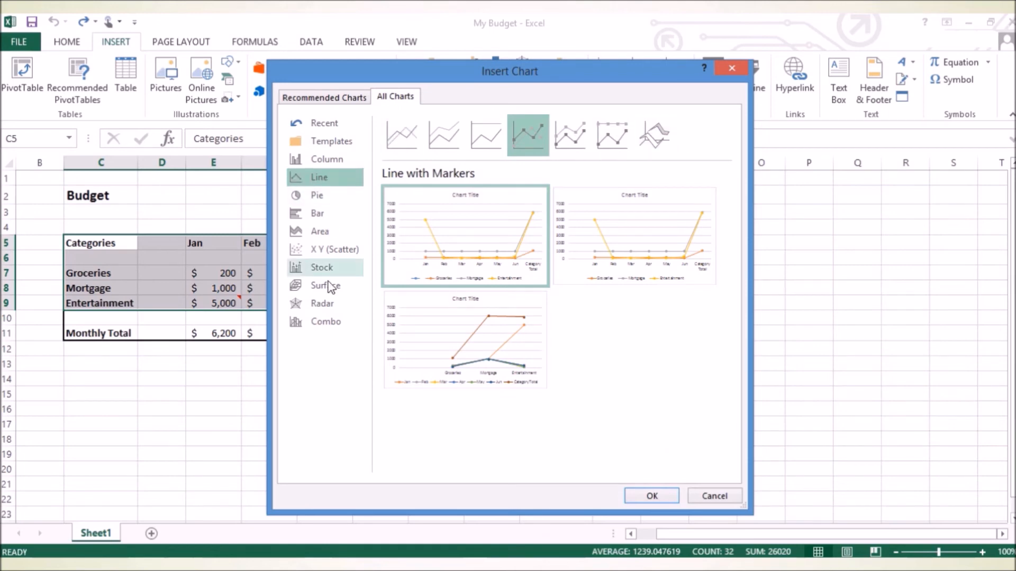
pyautogui.moveTo(509, 239)
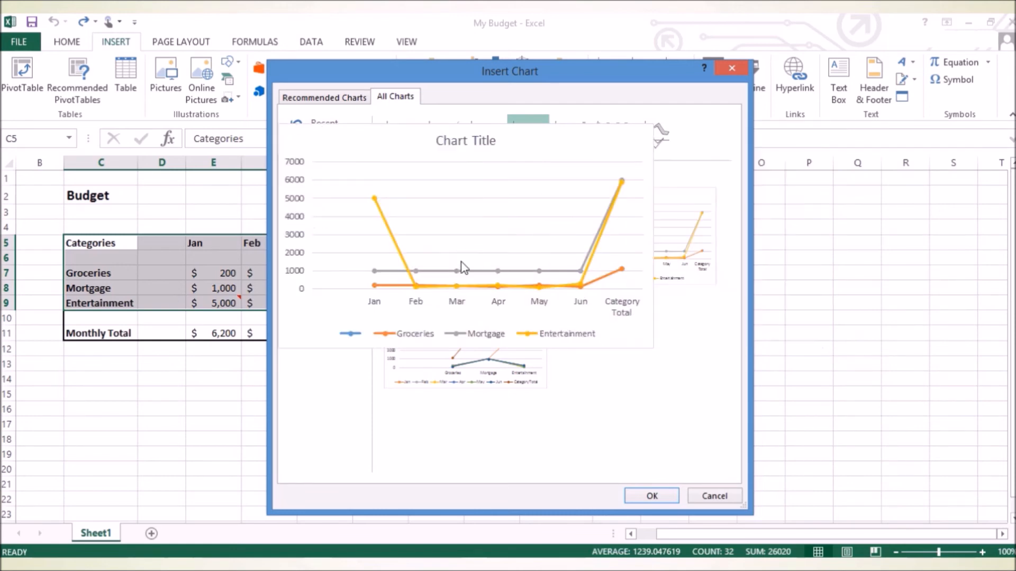
pyautogui.moveTo(519, 363)
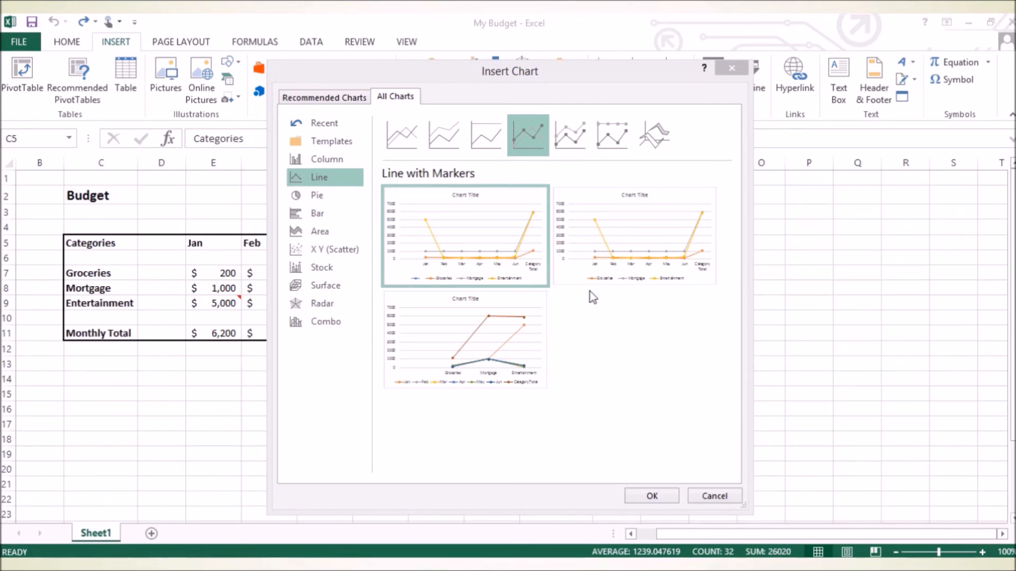
pyautogui.click(646, 498)
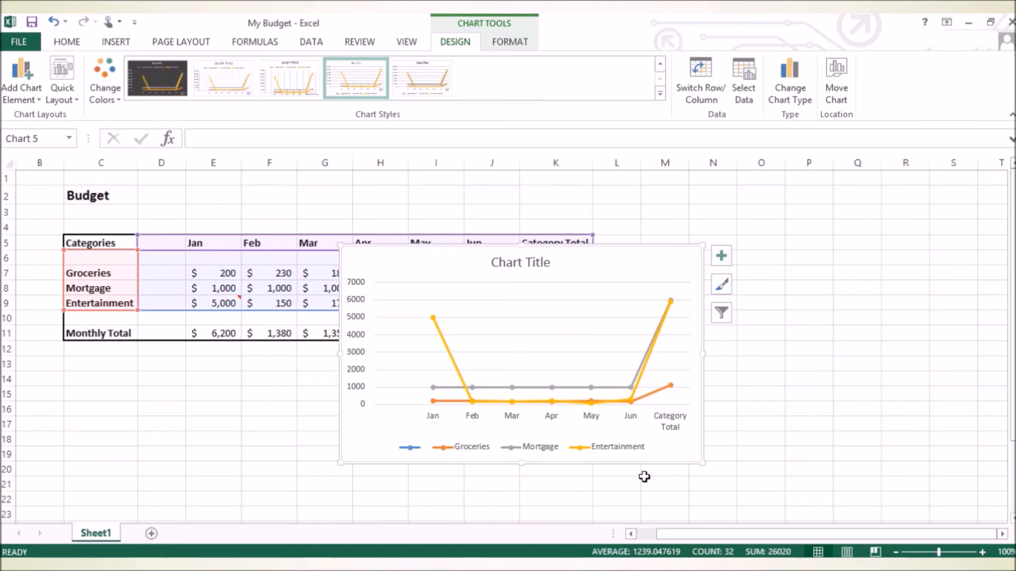
# Step: Examine the new chart's title, plot area, legend and gridlines with the worksheet at 90% zoom
pyautogui.hscroll(-1, 701, 354)
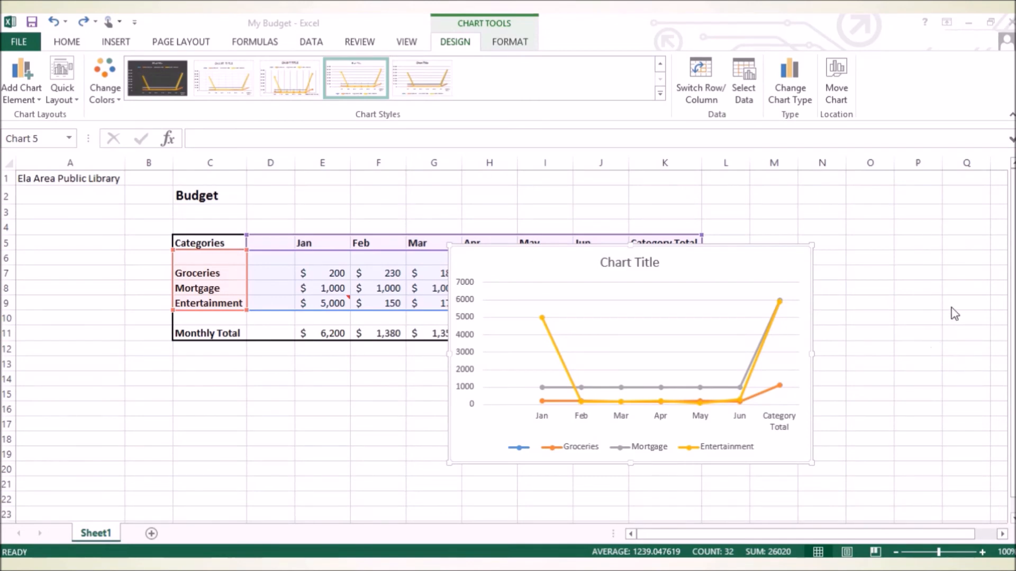
pyautogui.click(896, 552)
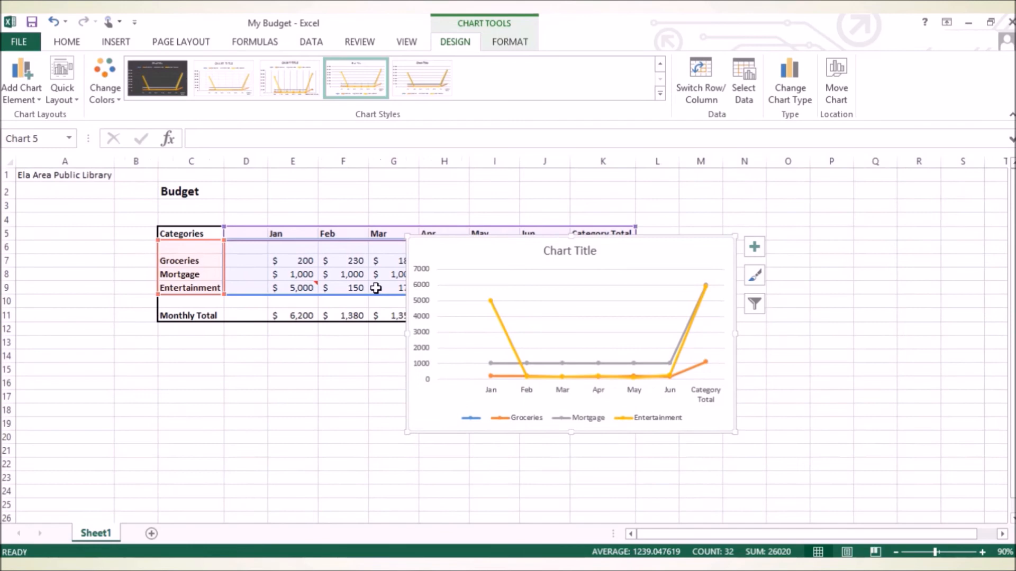
pyautogui.scroll(-1, 930, 245)
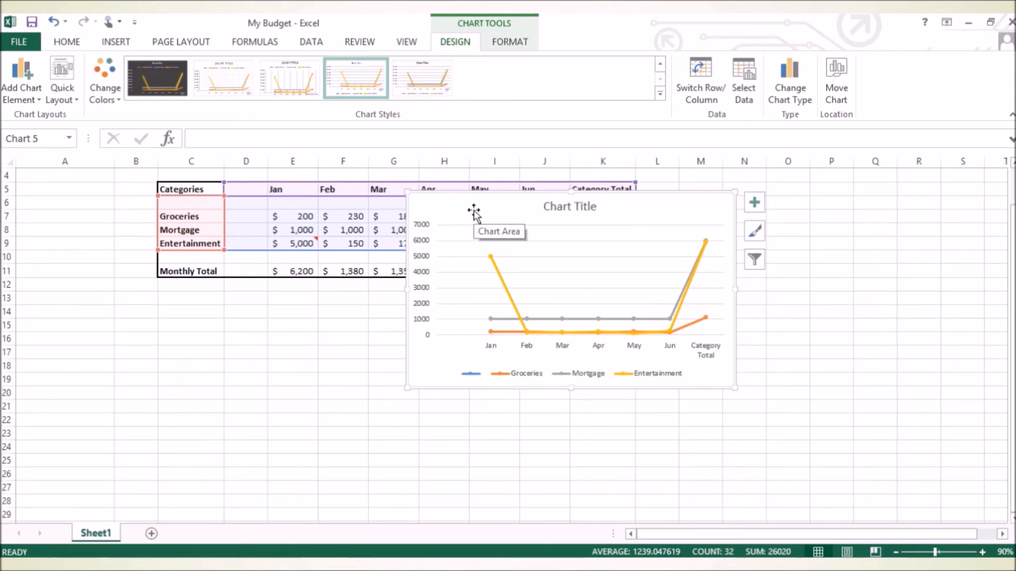
pyautogui.click(568, 206)
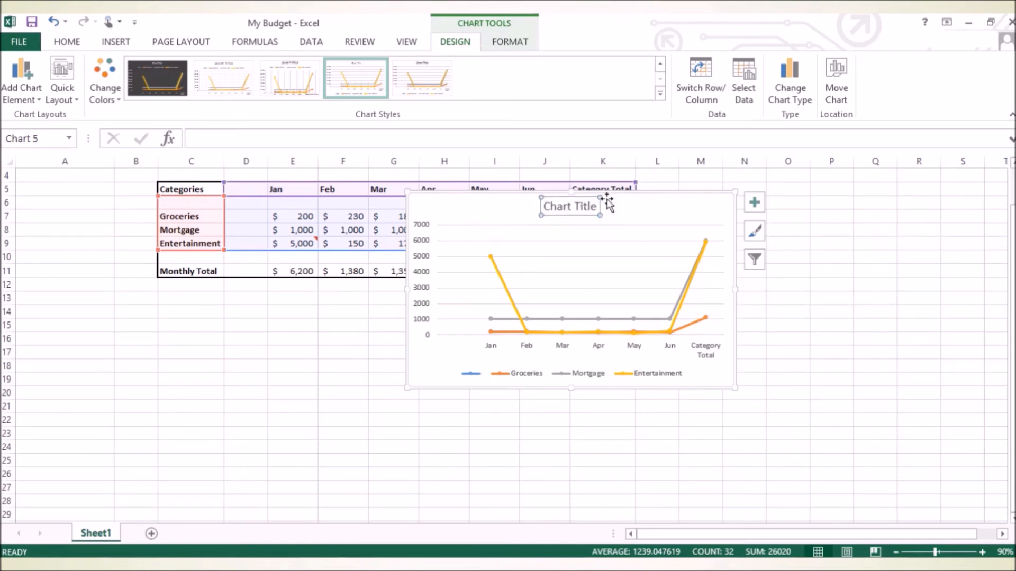
pyautogui.click(590, 292)
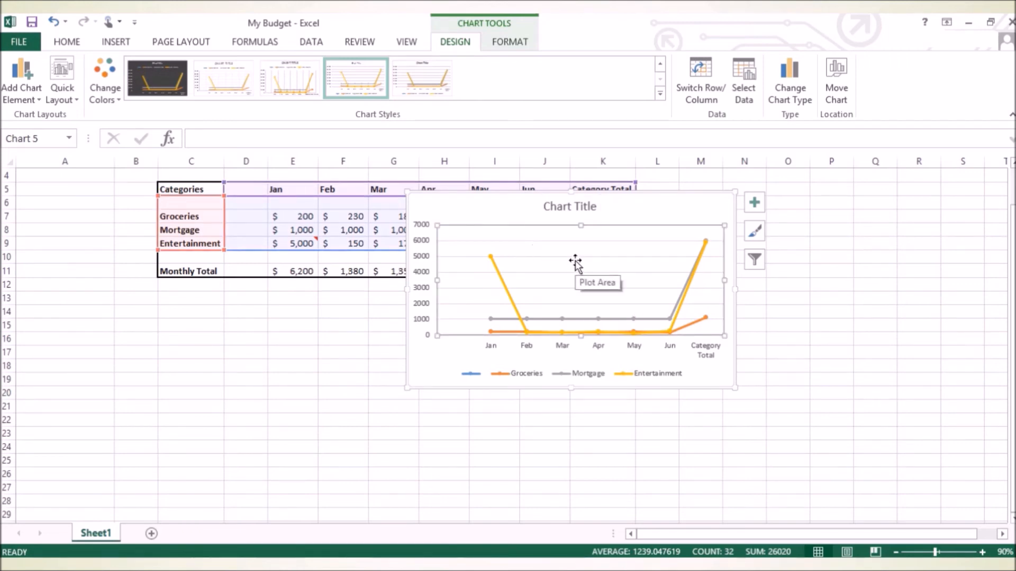
pyautogui.click(606, 374)
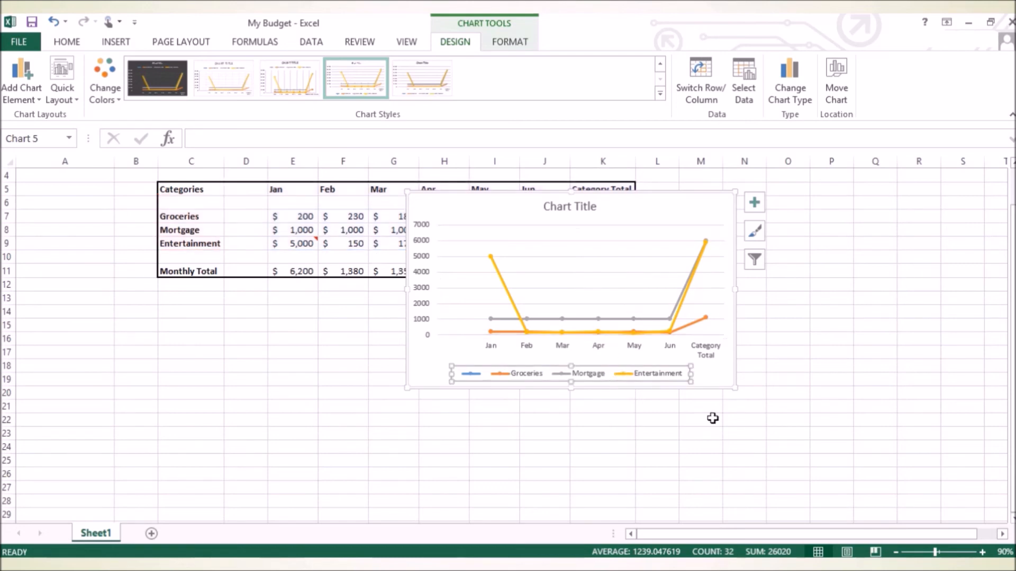
pyautogui.click(597, 276)
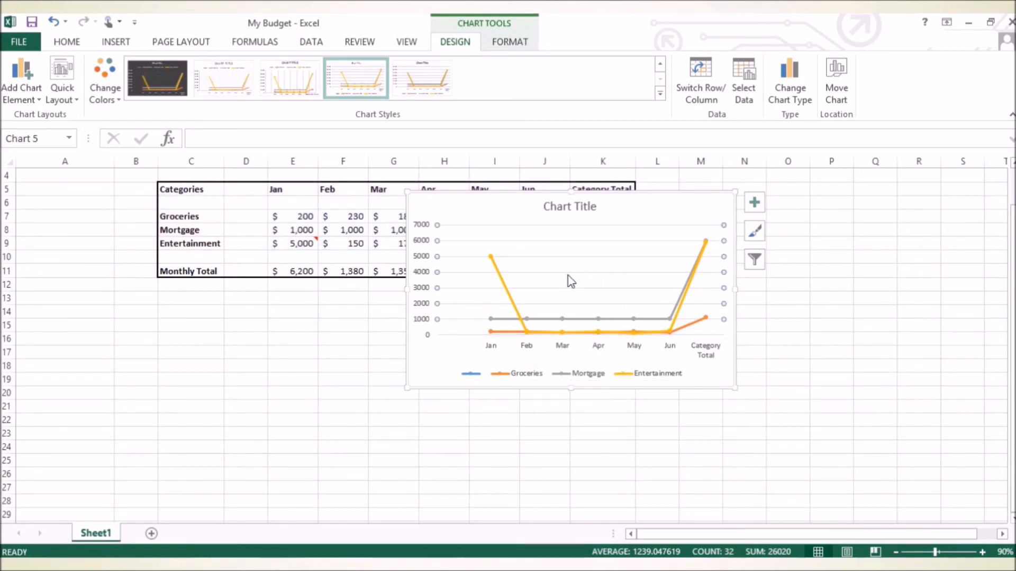
pyautogui.click(576, 209)
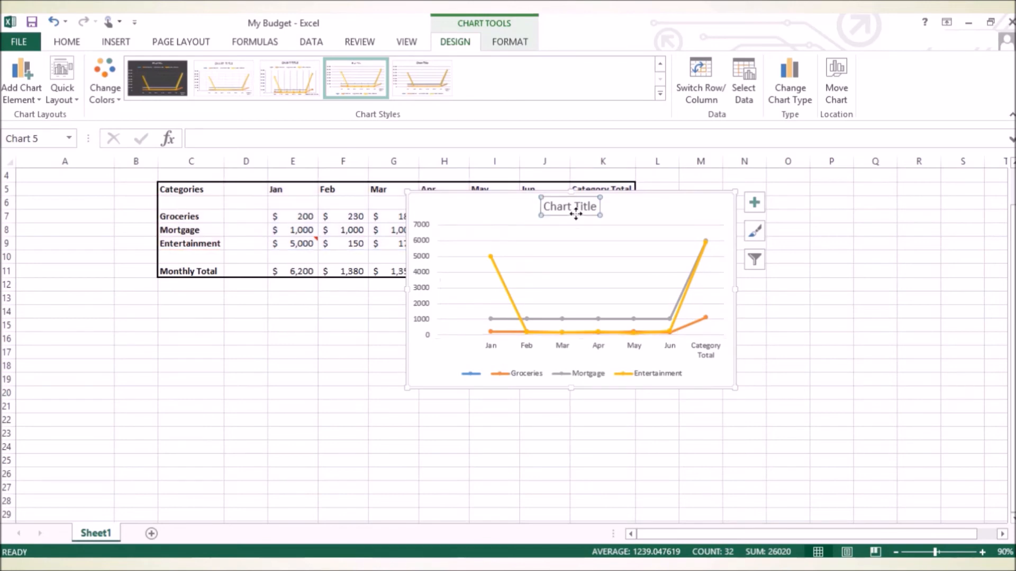
pyautogui.click(546, 206)
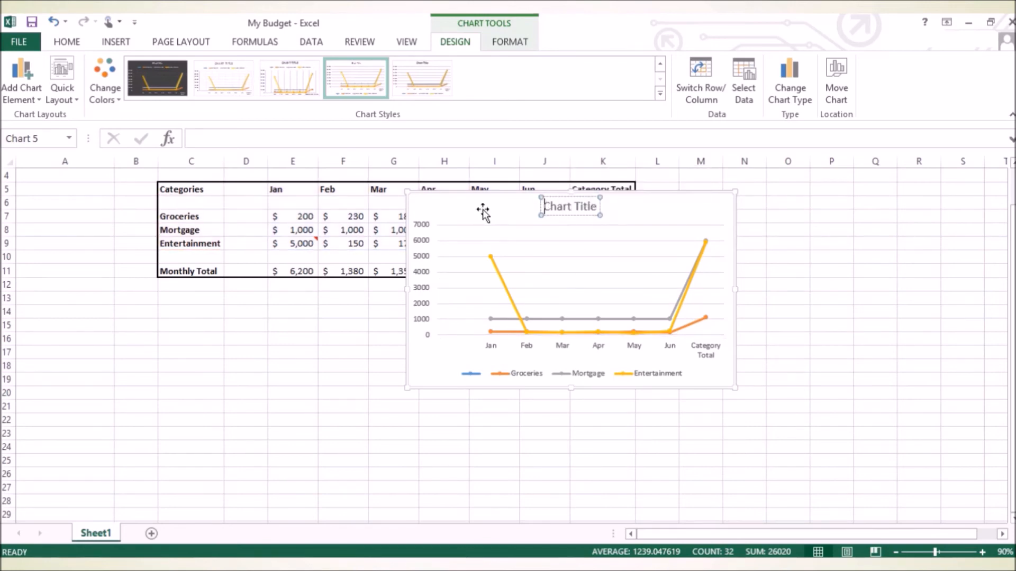
# Step: Move the whole chart below the budget table so its upper edge sits at row 13
pyautogui.click(461, 206)
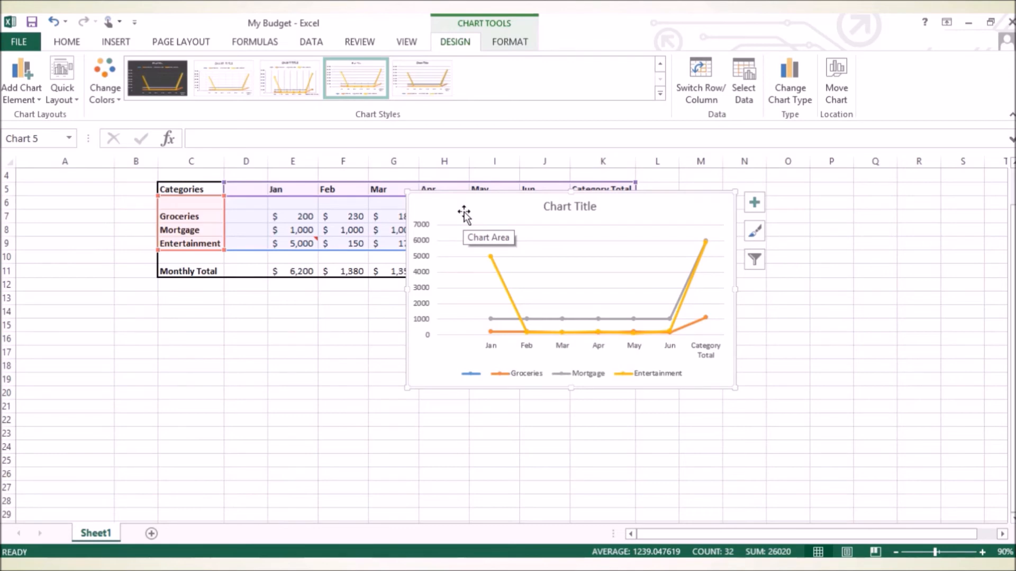
pyautogui.moveTo(464, 210); pyautogui.dragTo(476, 205)
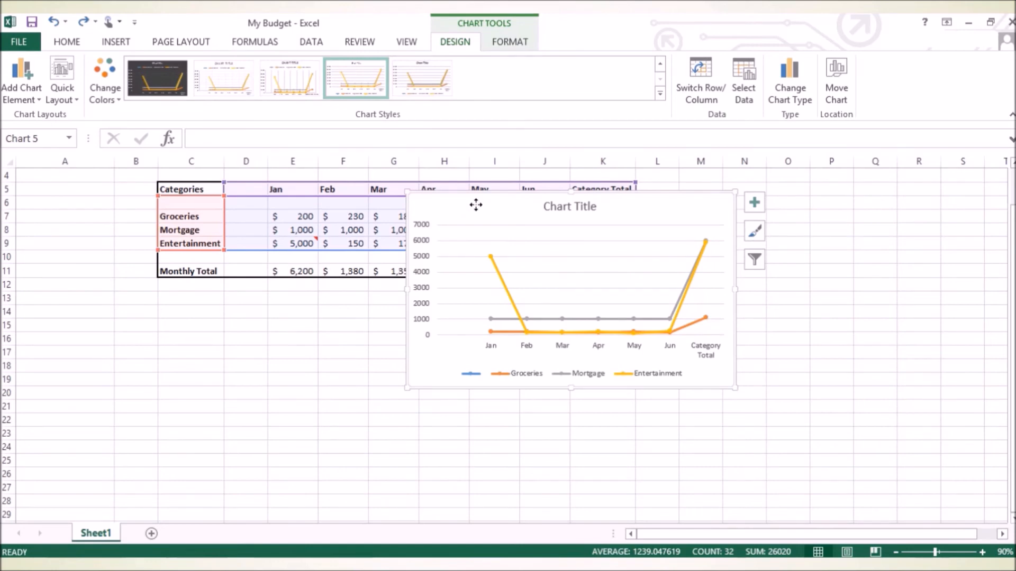
pyautogui.moveTo(476, 205); pyautogui.dragTo(287, 310)
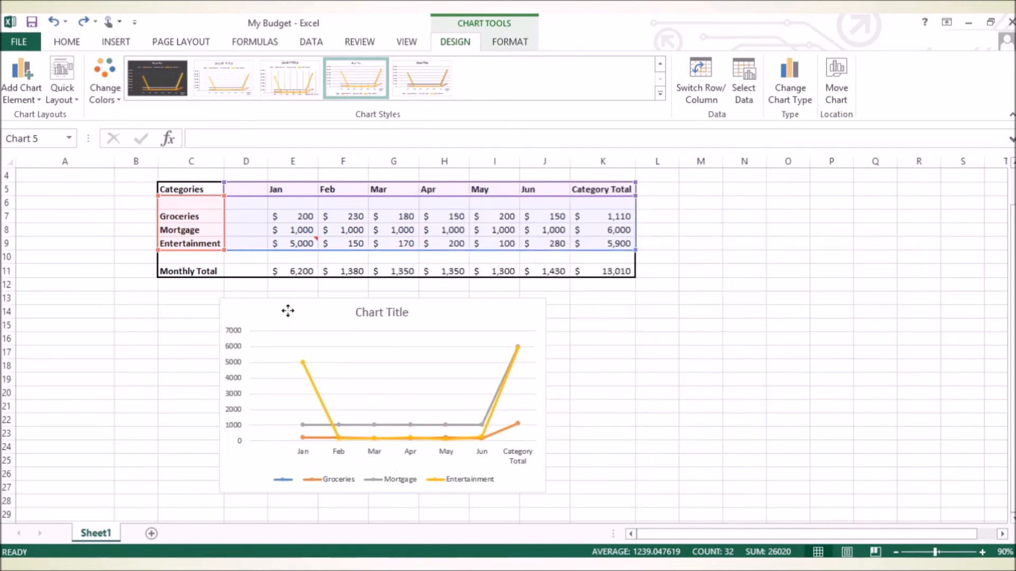
pyautogui.moveTo(287, 310); pyautogui.dragTo(289, 314)
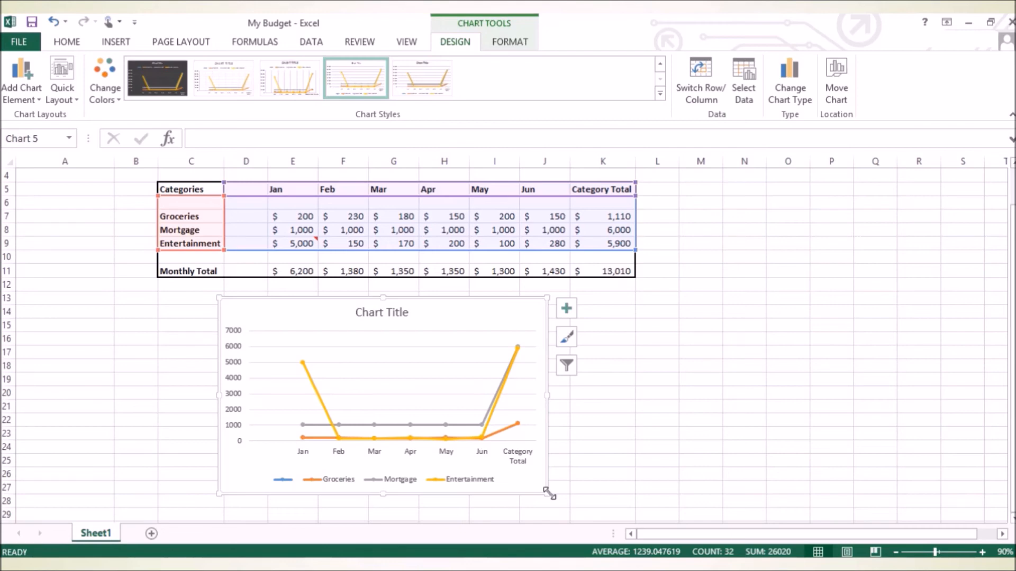
# Step: Try shrinking and enlarging the chart from its lower corner, and undo both size changes
pyautogui.moveTo(549, 493); pyautogui.dragTo(437, 424)
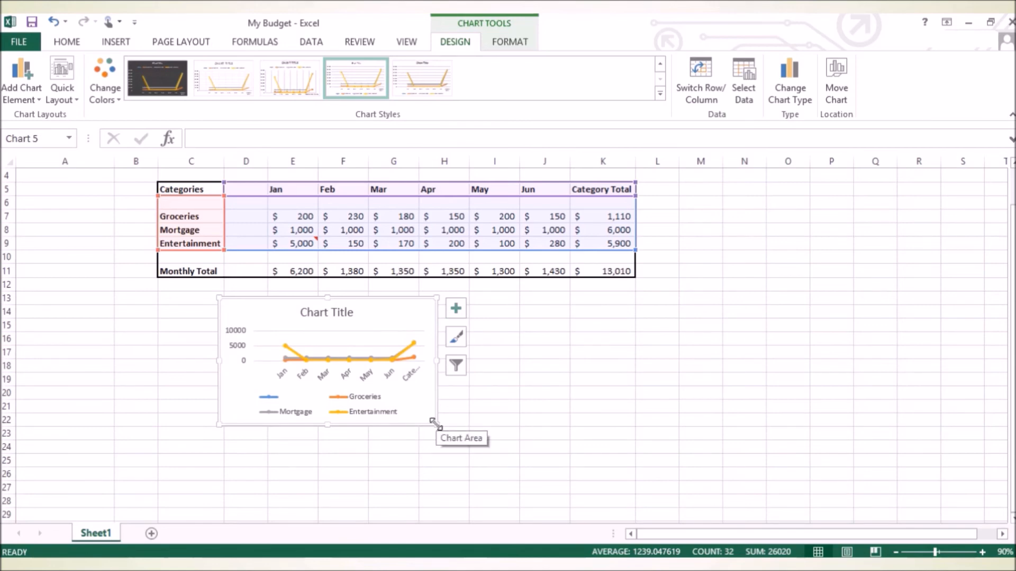
pyautogui.moveTo(435, 423); pyautogui.dragTo(625, 508)
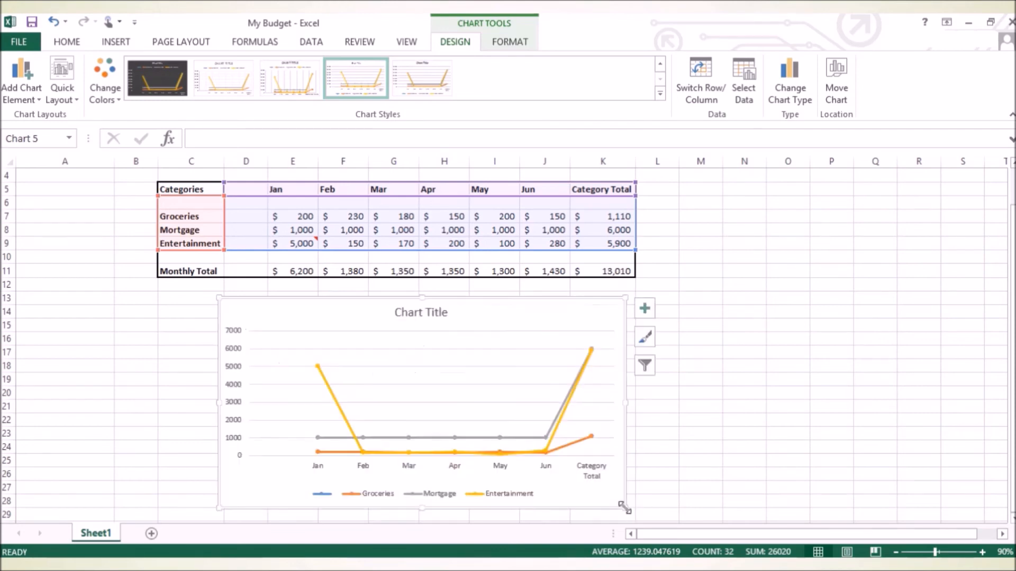
pyautogui.click(54, 22)
pyautogui.click(53, 21)
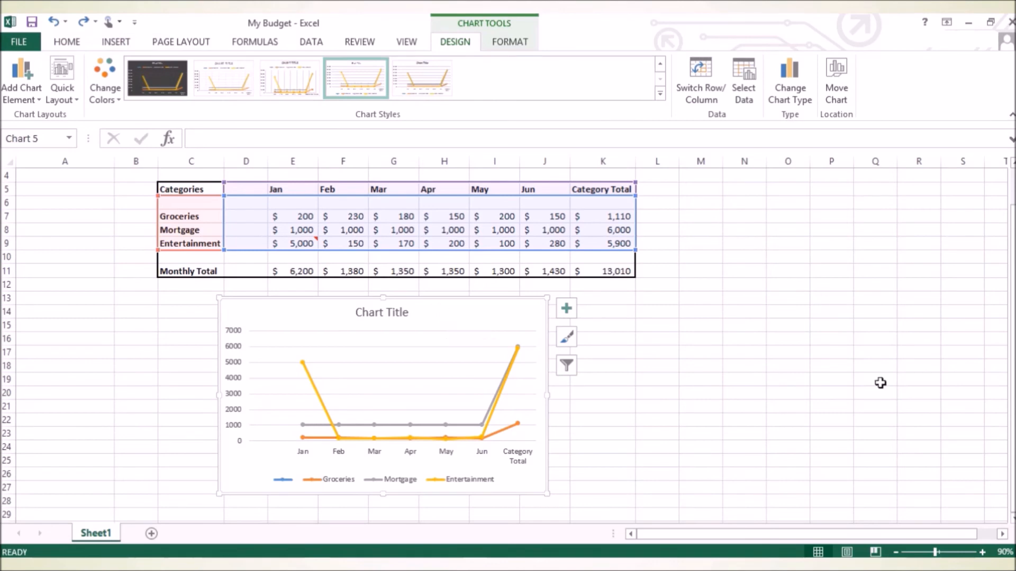
# Step: Examine the Groceries, Mortgage and Entertainment legend entries and their plotted lines at 110% zoom
pyautogui.click(982, 553)
pyautogui.click(982, 553)
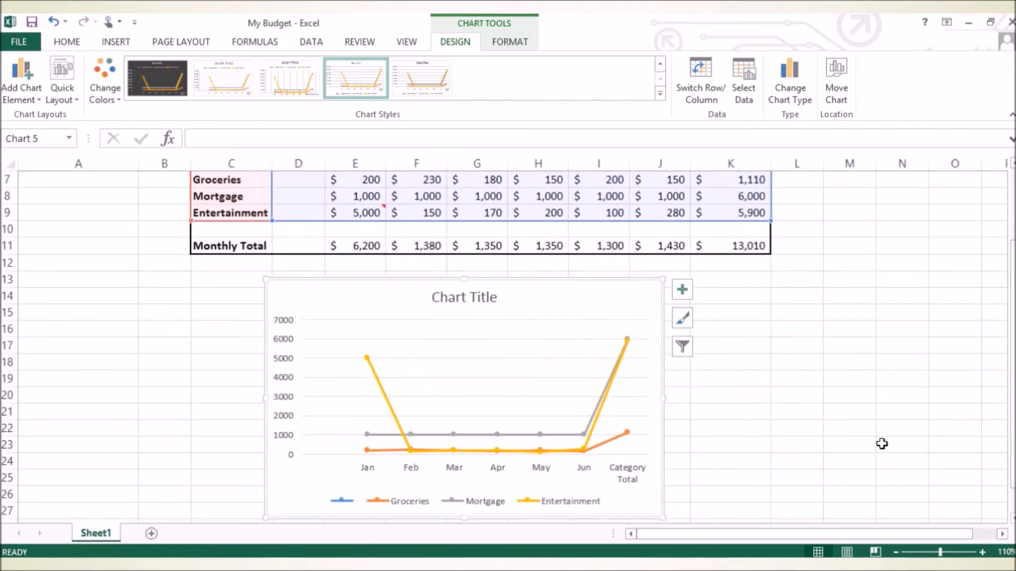
pyautogui.scroll(-1, 882, 443)
pyautogui.click(478, 458)
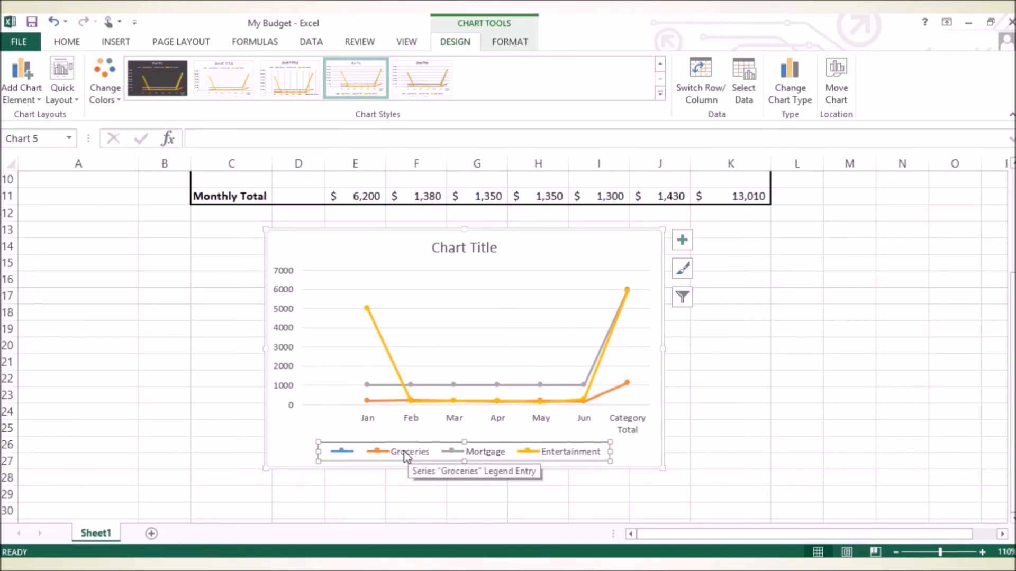
pyautogui.click(474, 453)
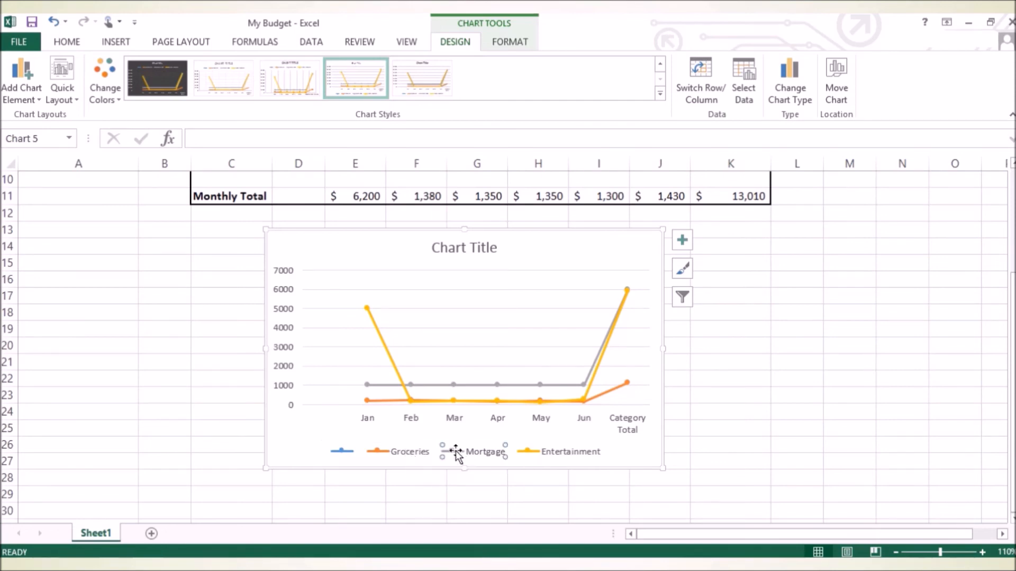
pyautogui.click(562, 459)
pyautogui.click(462, 305)
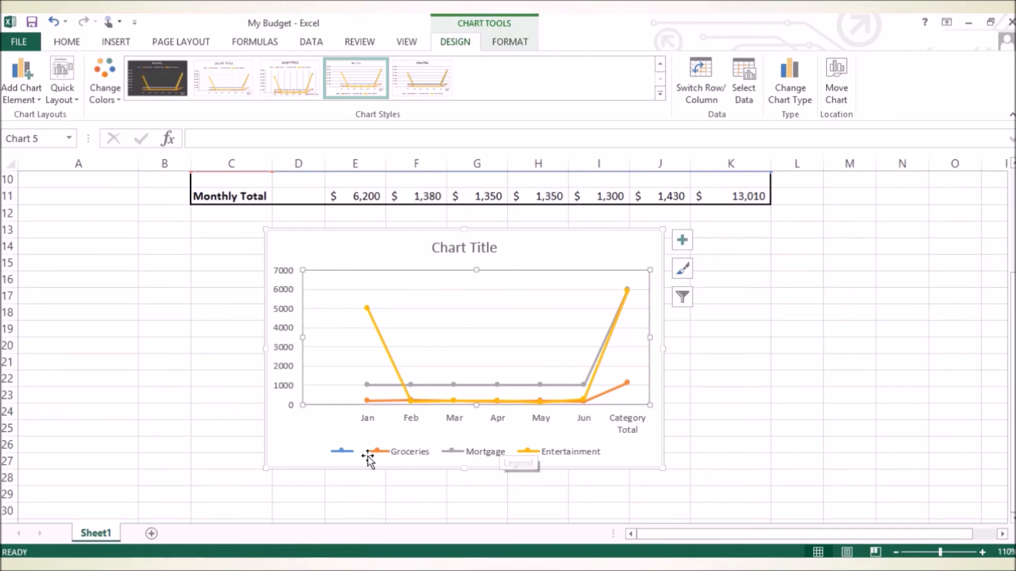
# Step: Compare the chart's unlabelled legend entry and plotted lines with the highlighted source range in the budget table
pyautogui.click(342, 454)
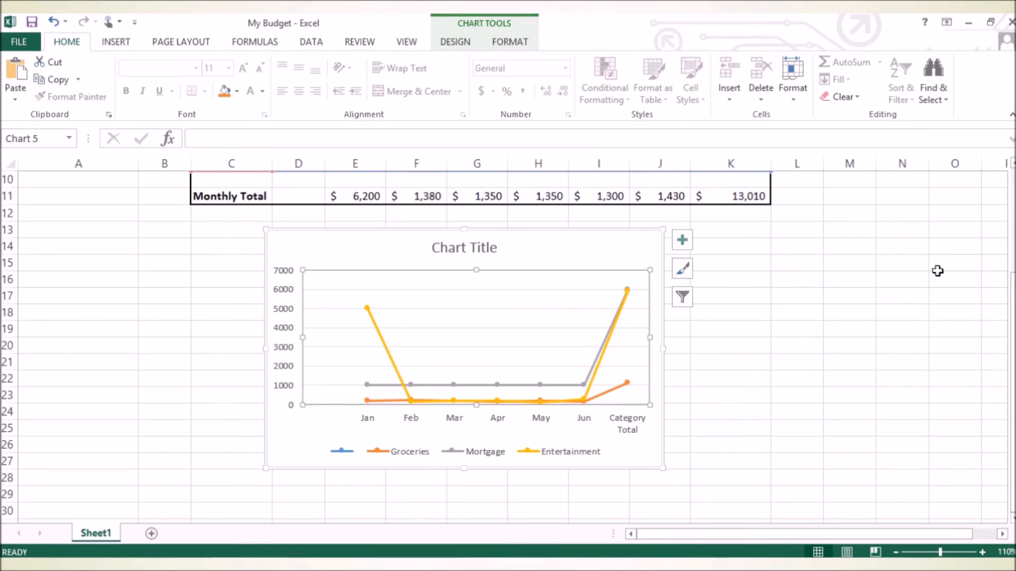
pyautogui.scroll(2, 897, 281)
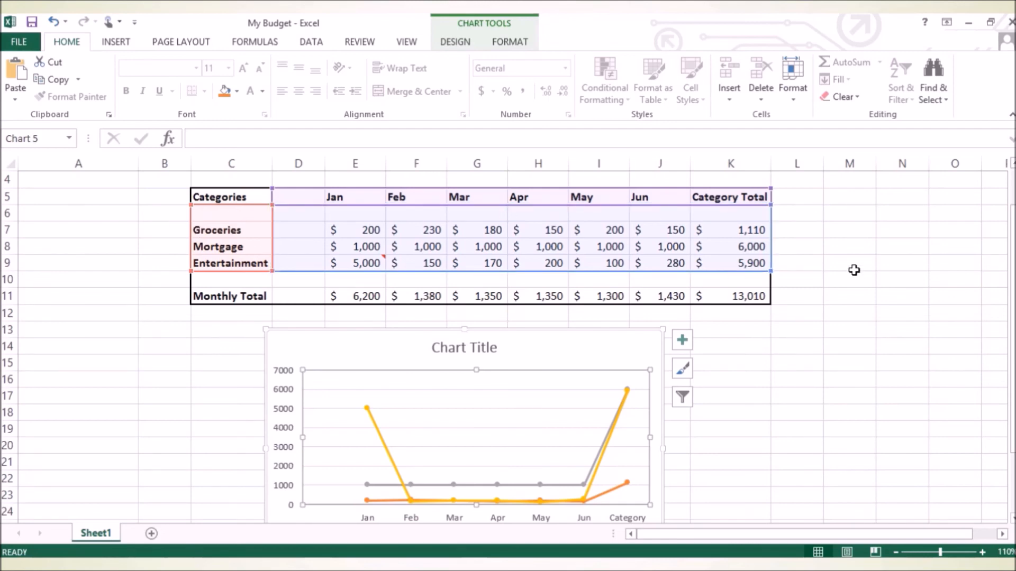
pyautogui.scroll(-1, 853, 270)
pyautogui.scroll(2, 728, 268)
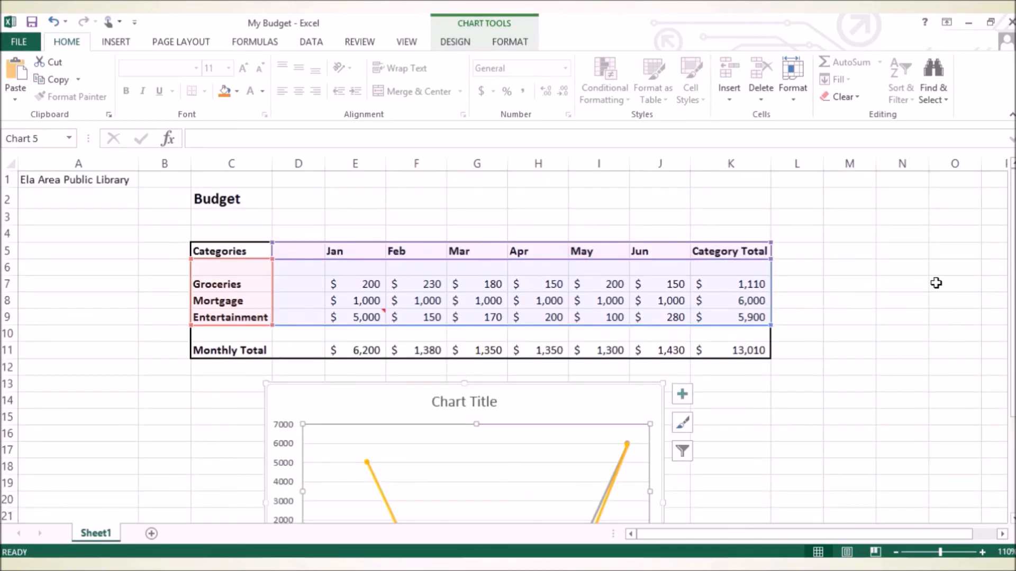
pyautogui.scroll(-1, 935, 282)
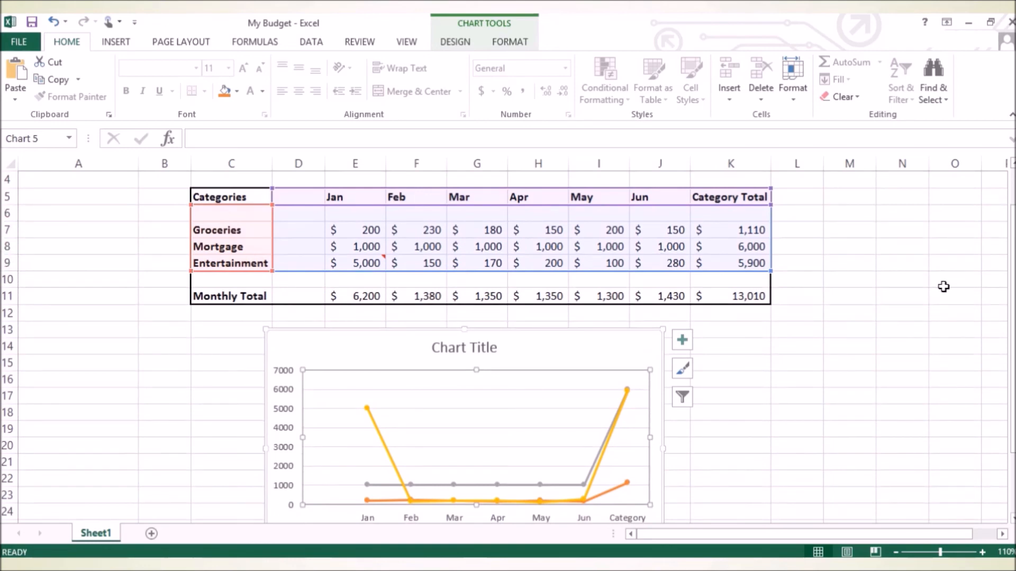
pyautogui.scroll(-2, 934, 287)
pyautogui.scroll(1, 932, 286)
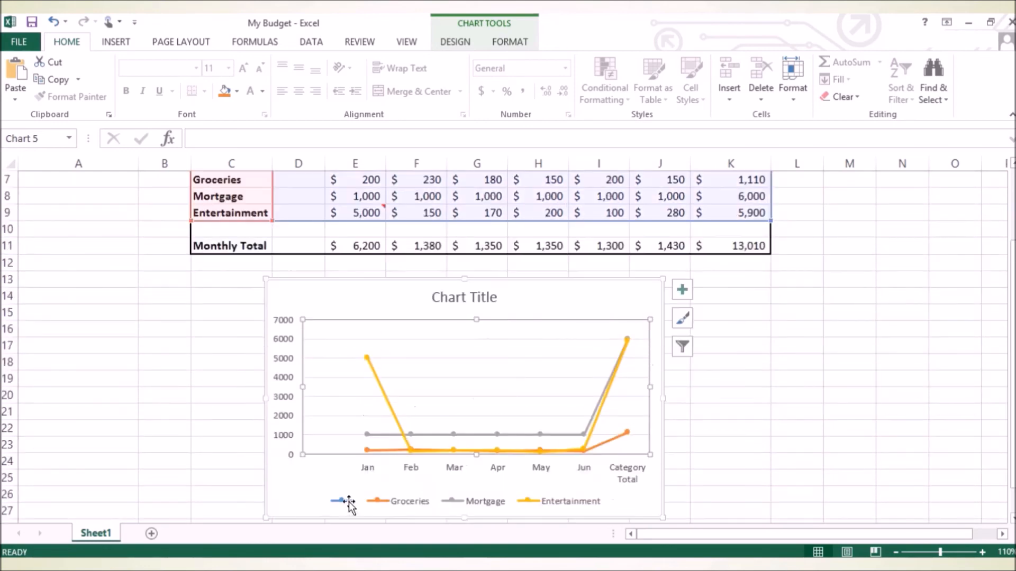
# Step: Filter the unlabelled blue series out of the line chart, keeping Groceries, Mortgage and Entertainment
pyautogui.scroll(1, 856, 333)
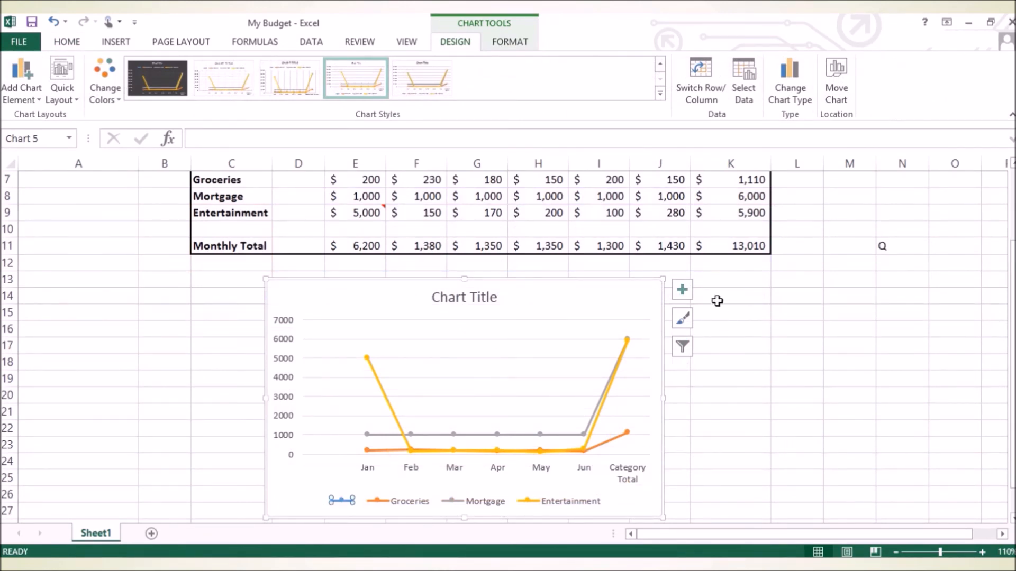
pyautogui.click(682, 347)
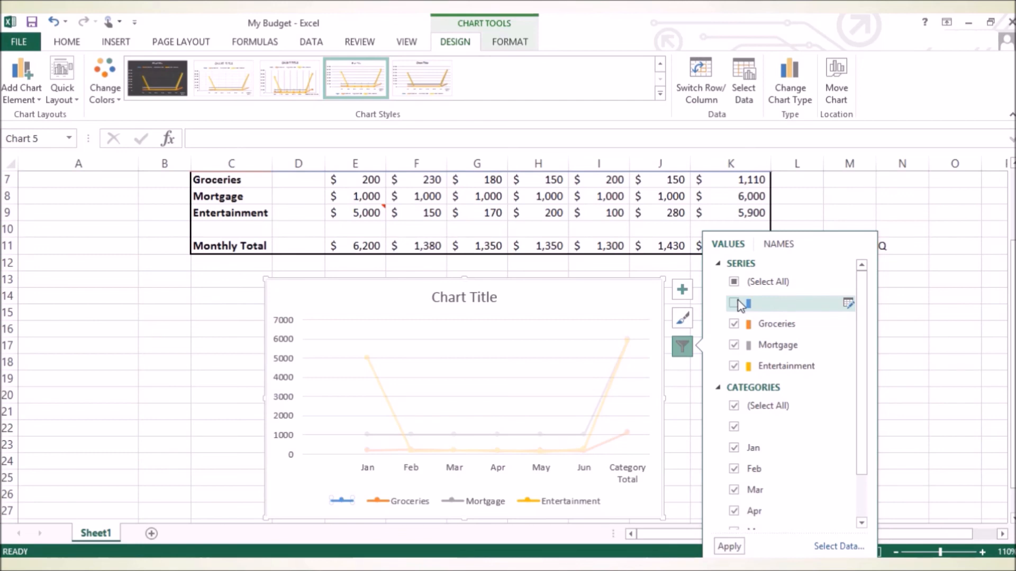
pyautogui.click(729, 547)
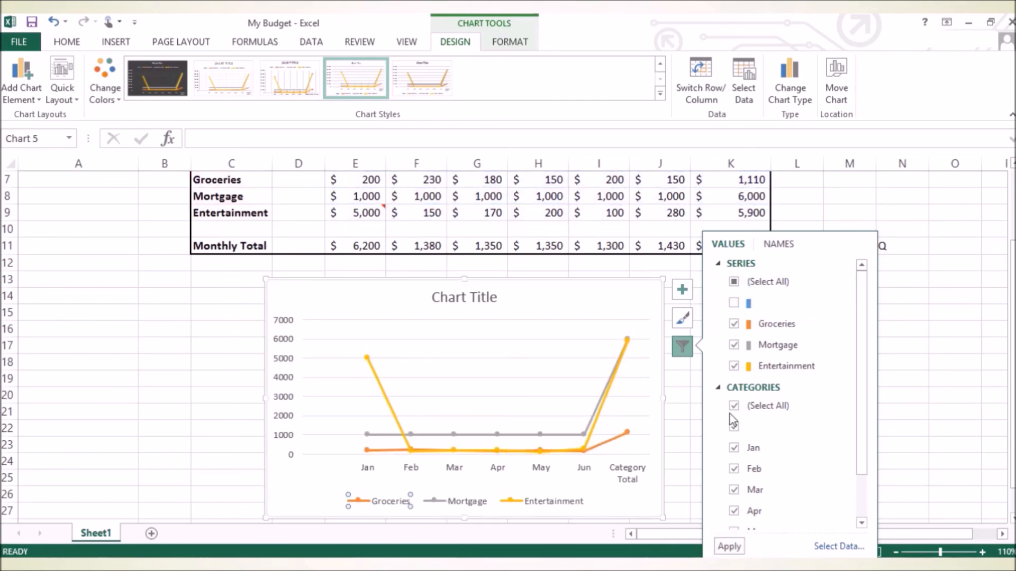
pyautogui.click(683, 348)
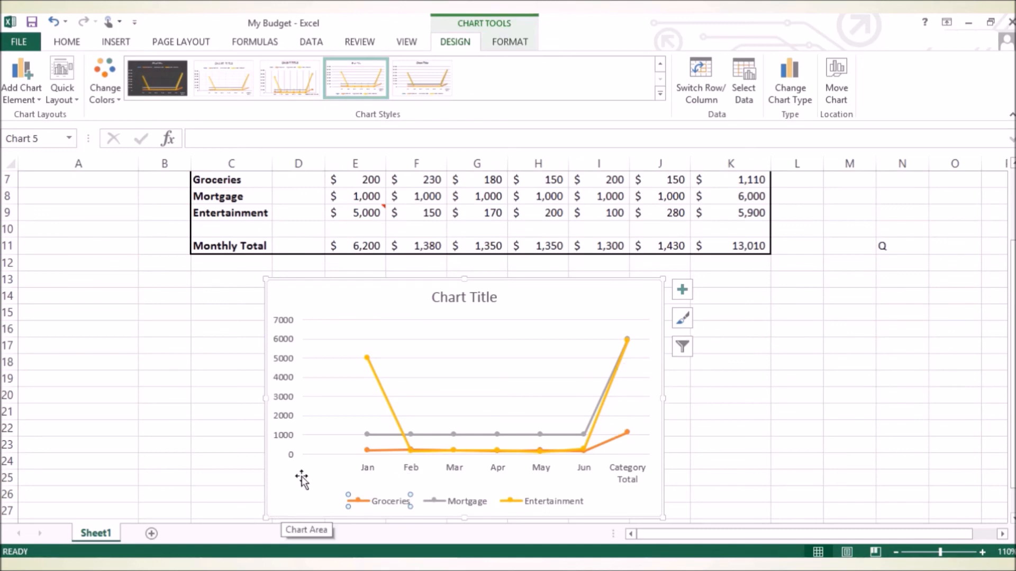
pyautogui.click(341, 495)
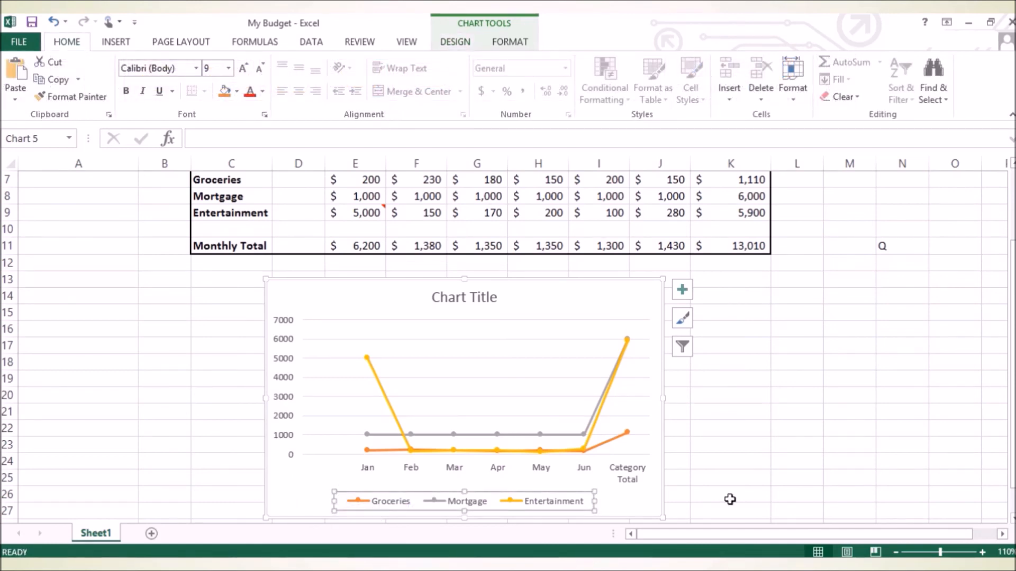
# Step: Insert a column before Category Total in the budget table and fill its month heading from Jun to Jul
pyautogui.moveTo(1011, 320); pyautogui.dragTo(1010, 251)
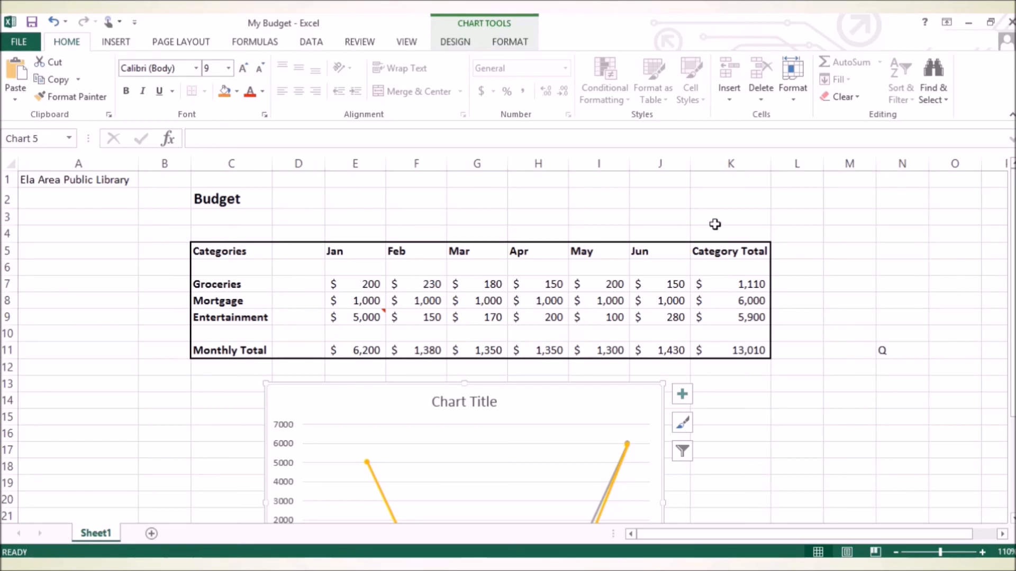
pyautogui.rightClick(728, 162)
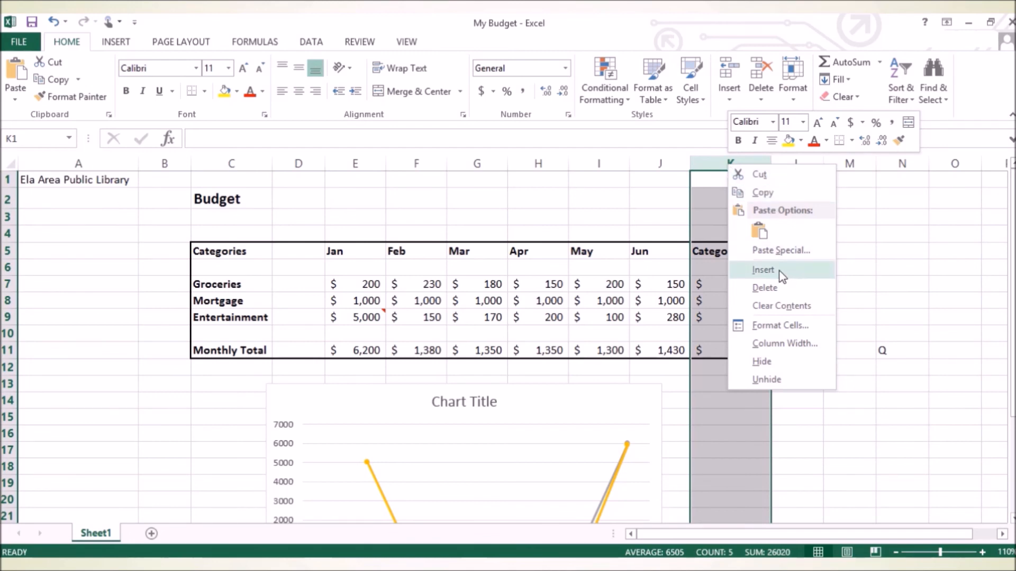
pyautogui.click(763, 270)
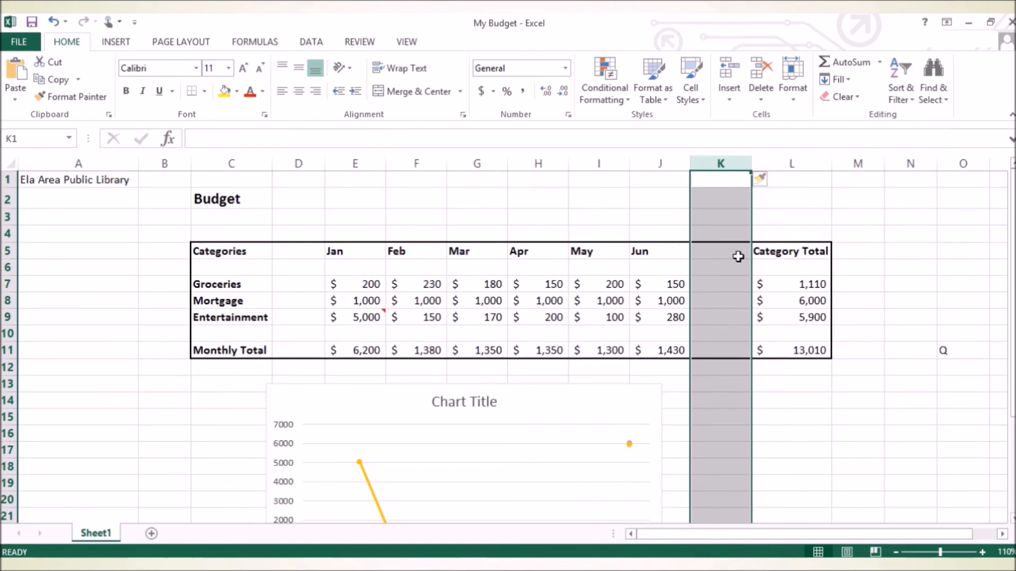
pyautogui.click(701, 252)
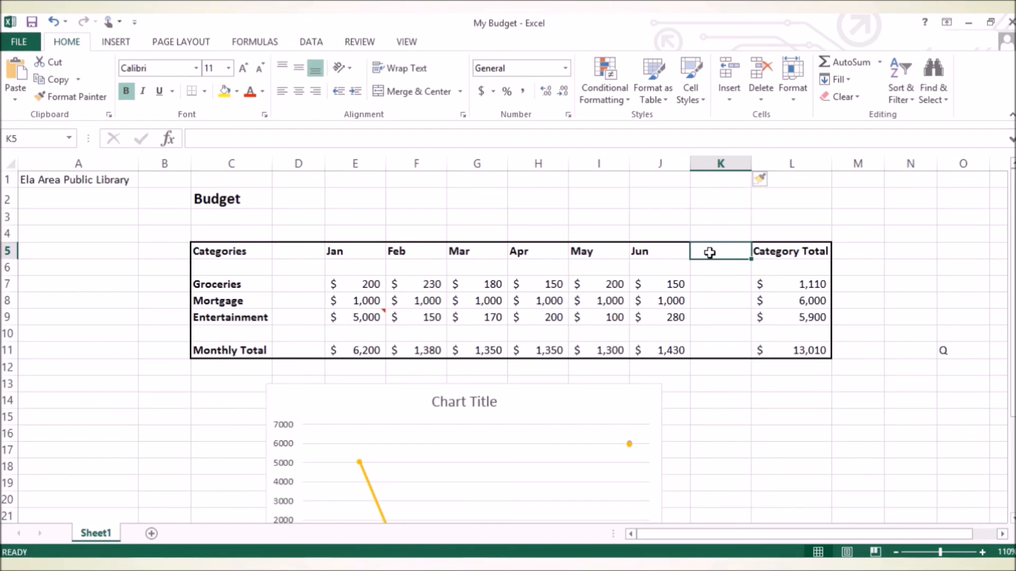
pyautogui.click(677, 253)
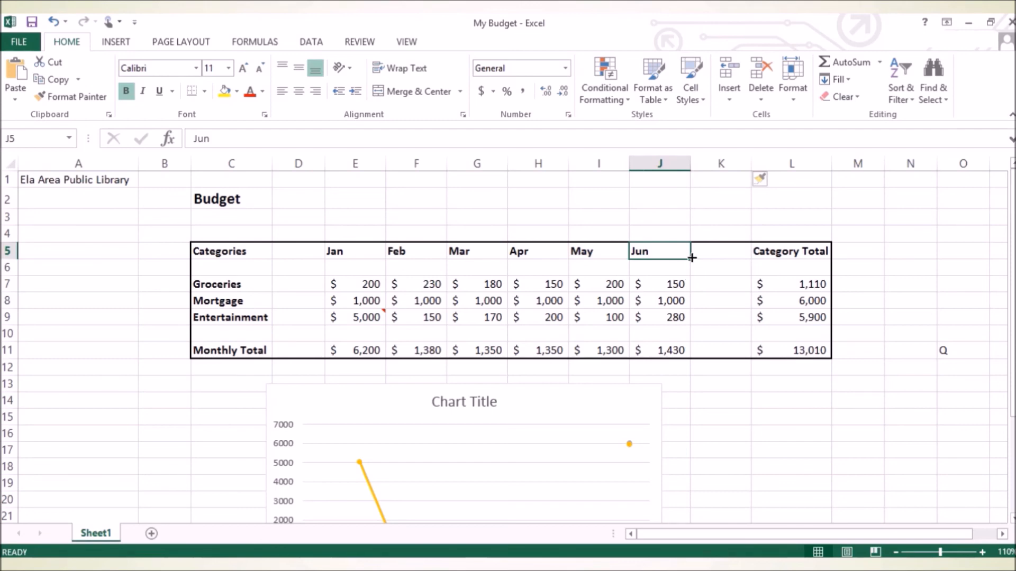
pyautogui.moveTo(691, 260); pyautogui.dragTo(724, 264)
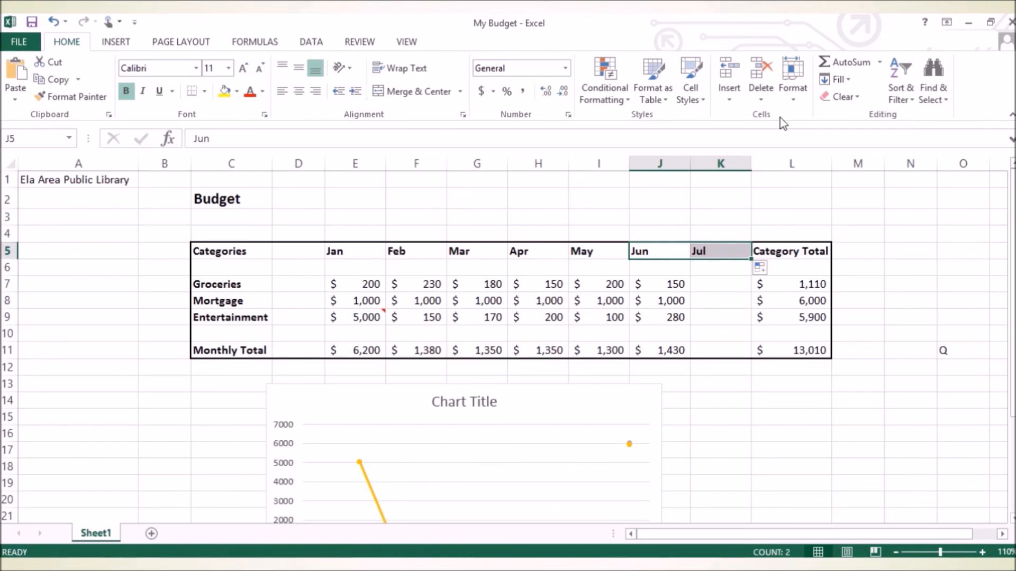
# Step: Enter the Jul amounts: 120 for Groceries, 1000 for Mortgage and 170 for Entertainment
pyautogui.click(723, 281)
pyautogui.write('120')
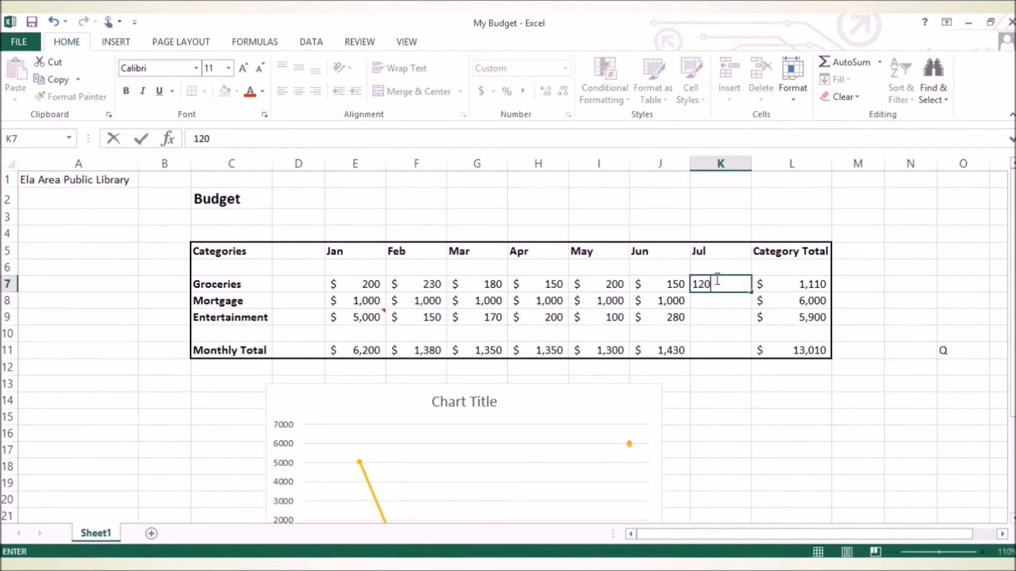
pyautogui.click(715, 300)
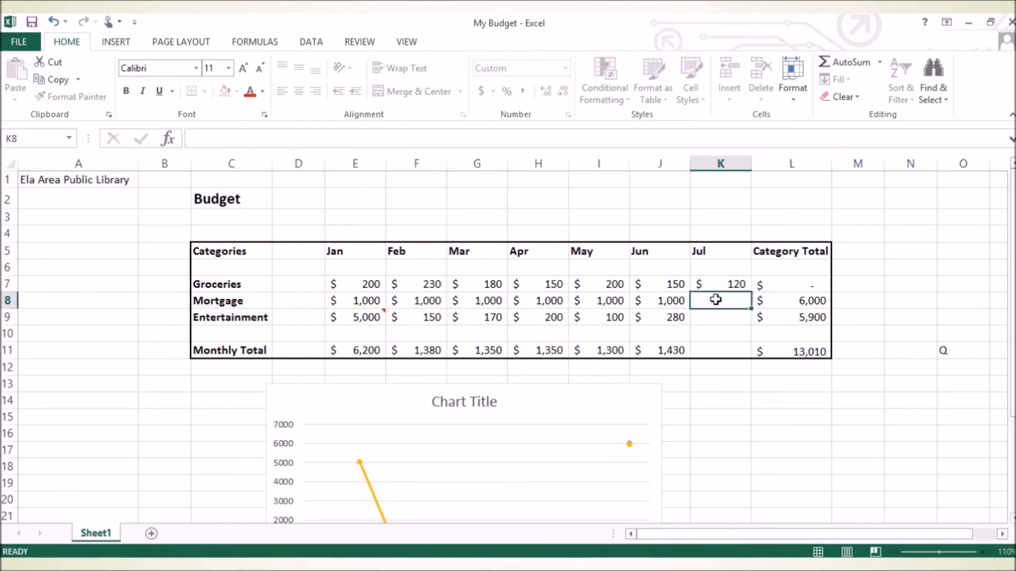
pyautogui.write('1000')
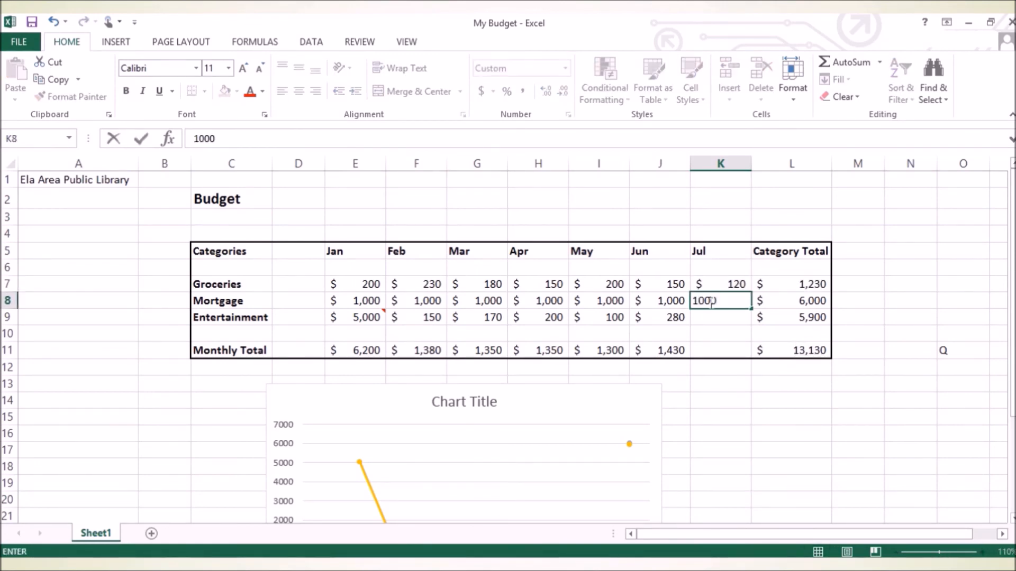
pyautogui.click(714, 317)
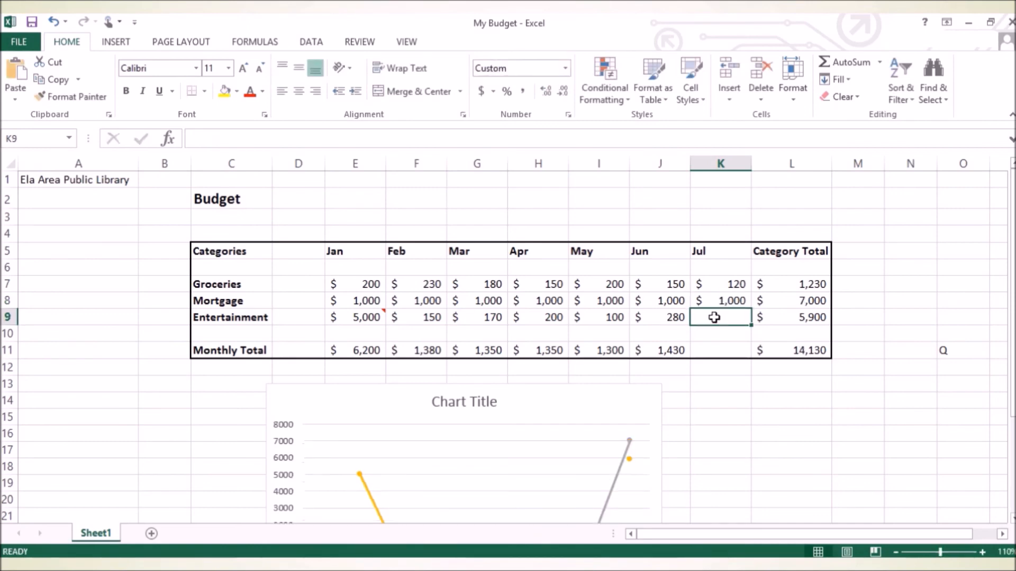
pyautogui.write('170')
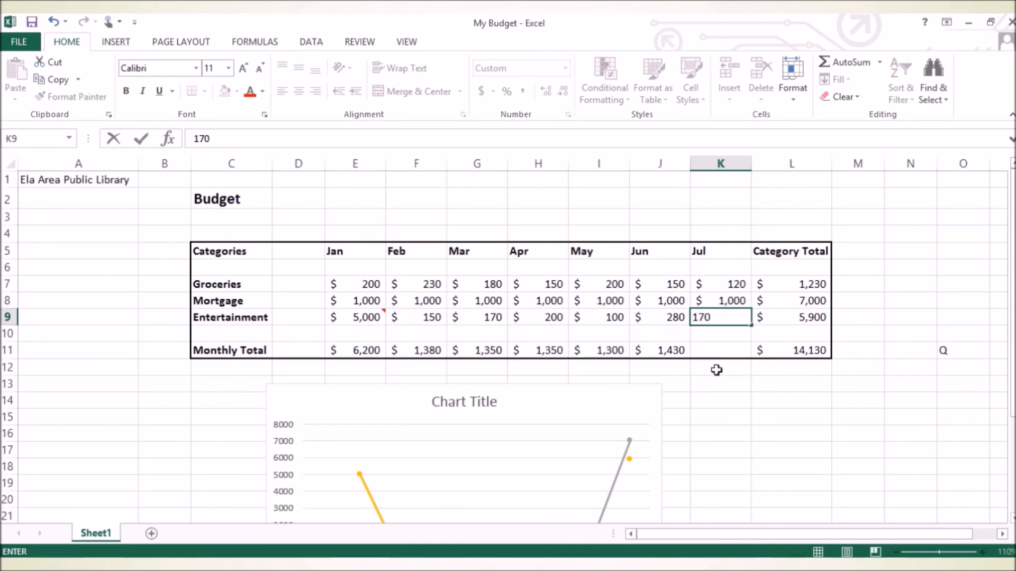
# Step: Extend the Jun monthly total formula into the Jul column, and check the grand total and the chart's Jul category
pyautogui.click(718, 348)
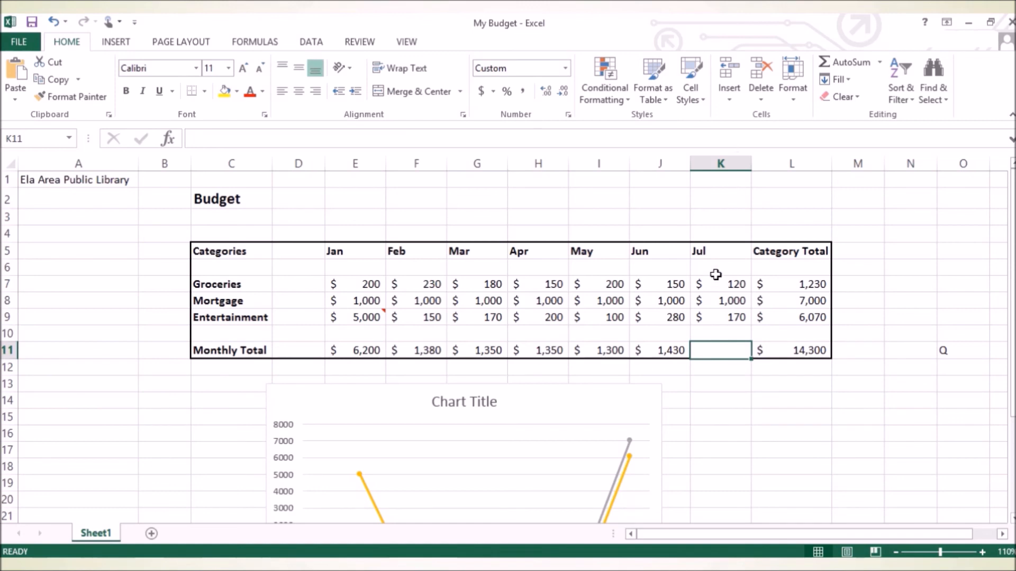
pyautogui.click(680, 350)
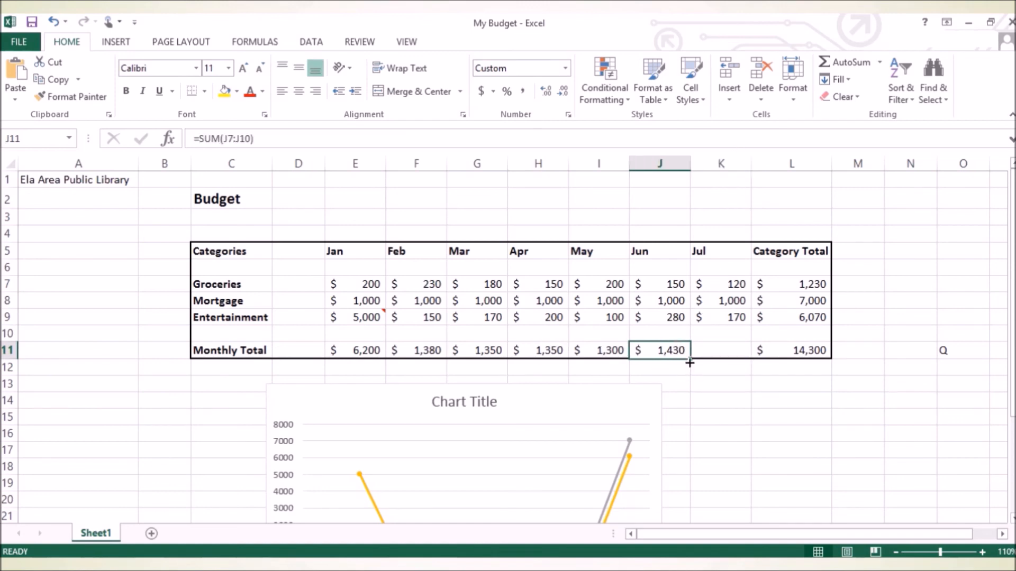
pyautogui.moveTo(690, 360); pyautogui.dragTo(736, 364)
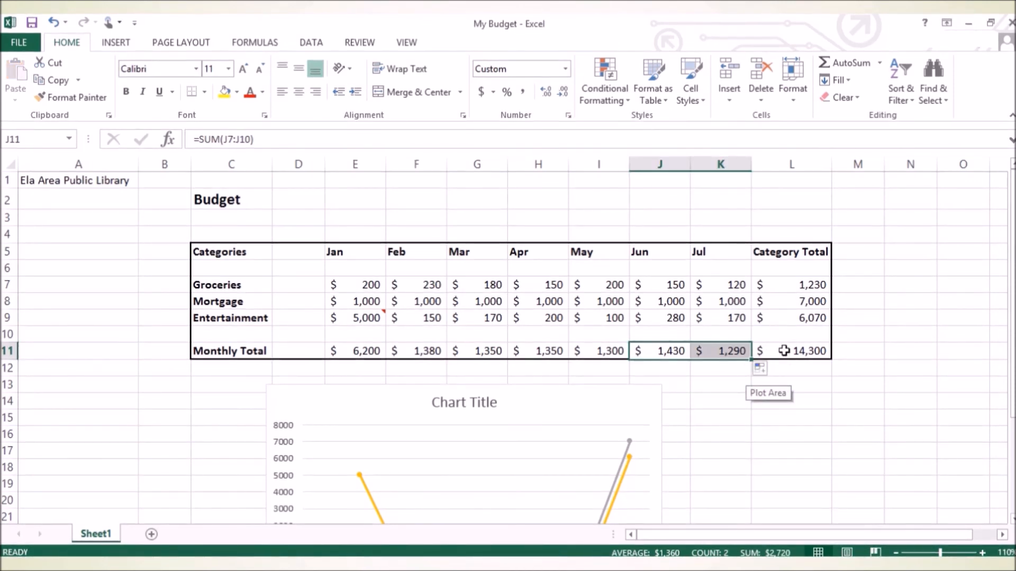
pyautogui.click(793, 350)
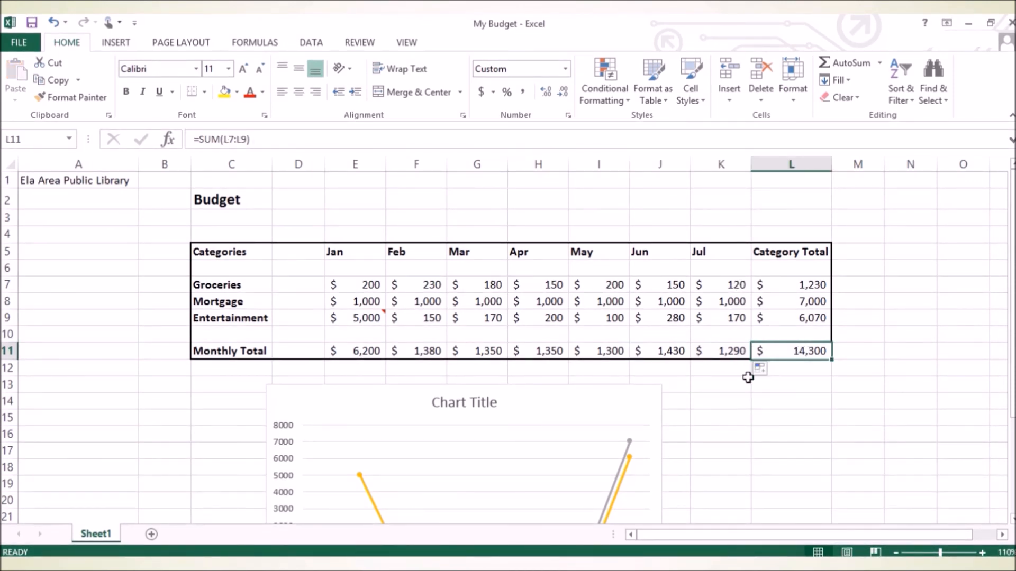
pyautogui.scroll(-4, 931, 284)
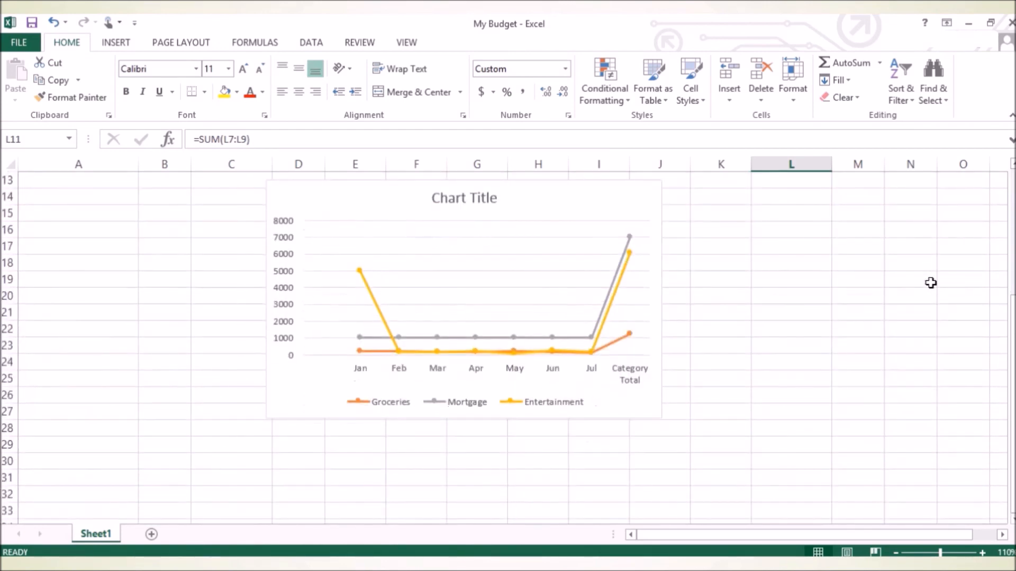
pyautogui.click(558, 211)
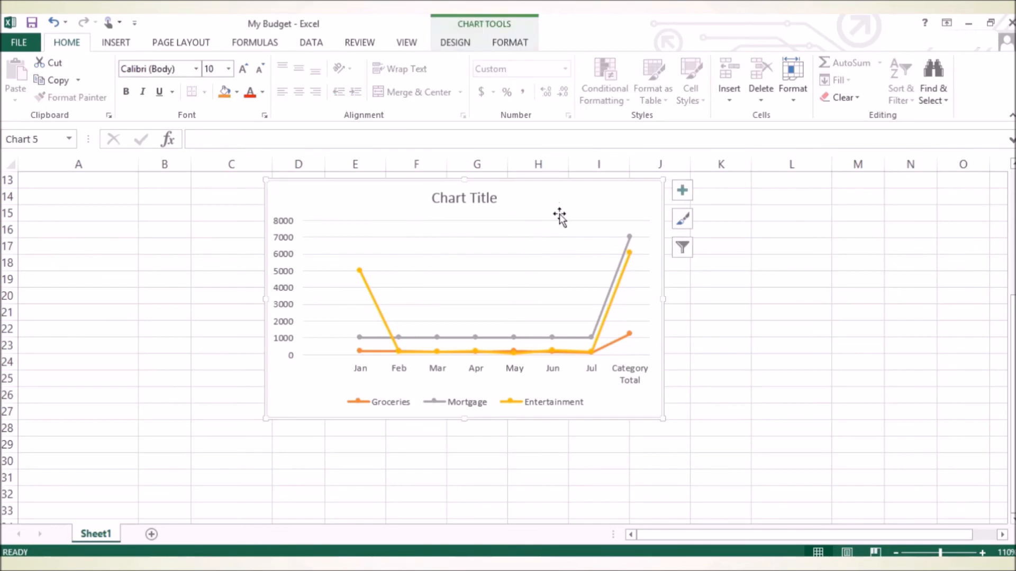
pyautogui.click(595, 370)
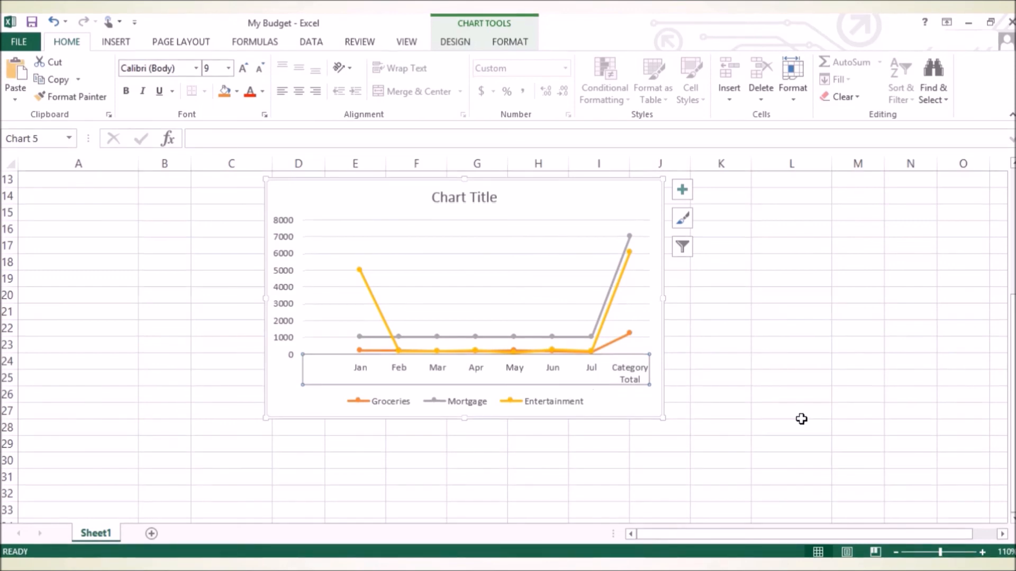
# Step: Set the May Groceries amount to 3000, and check the grand total and the chart's Groceries line
pyautogui.moveTo(1012, 389); pyautogui.dragTo(1000, 236)
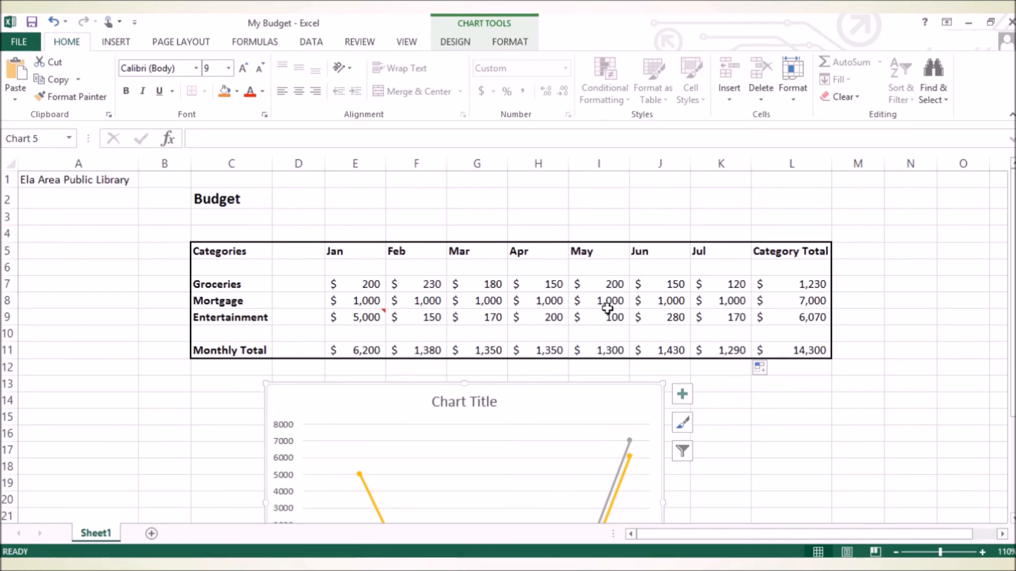
pyautogui.click(613, 280)
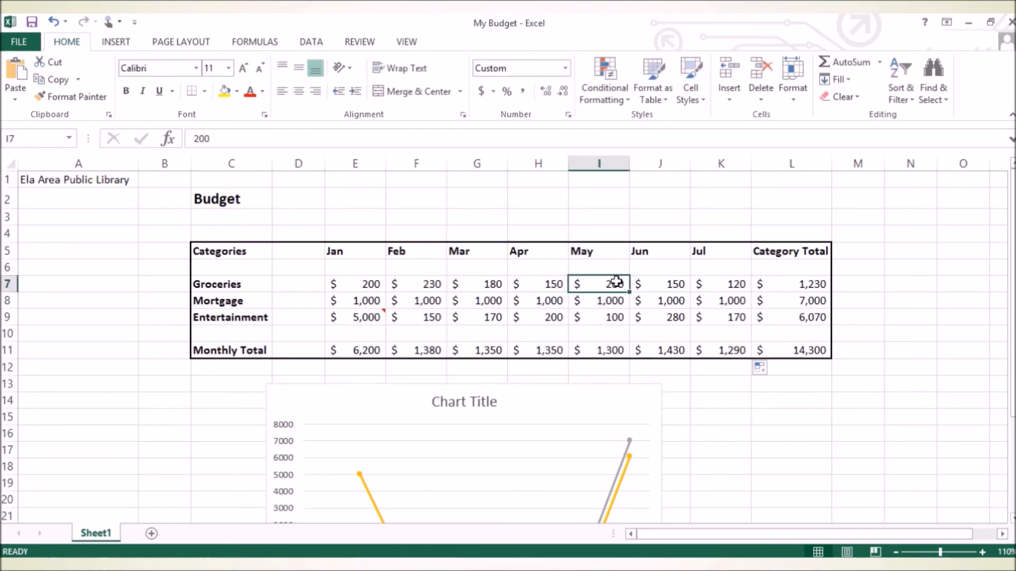
pyautogui.write('3000')
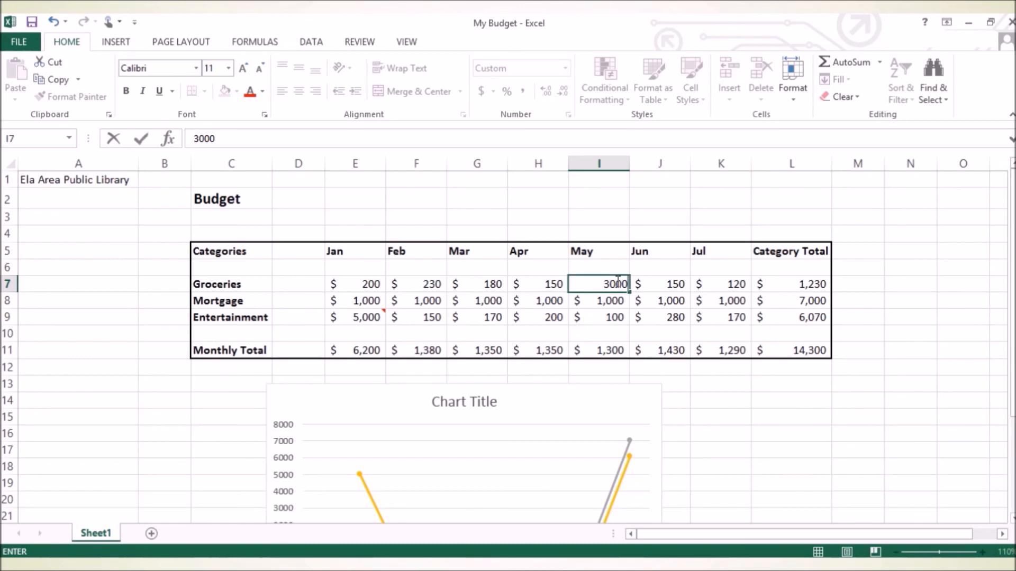
pyautogui.press('Return')
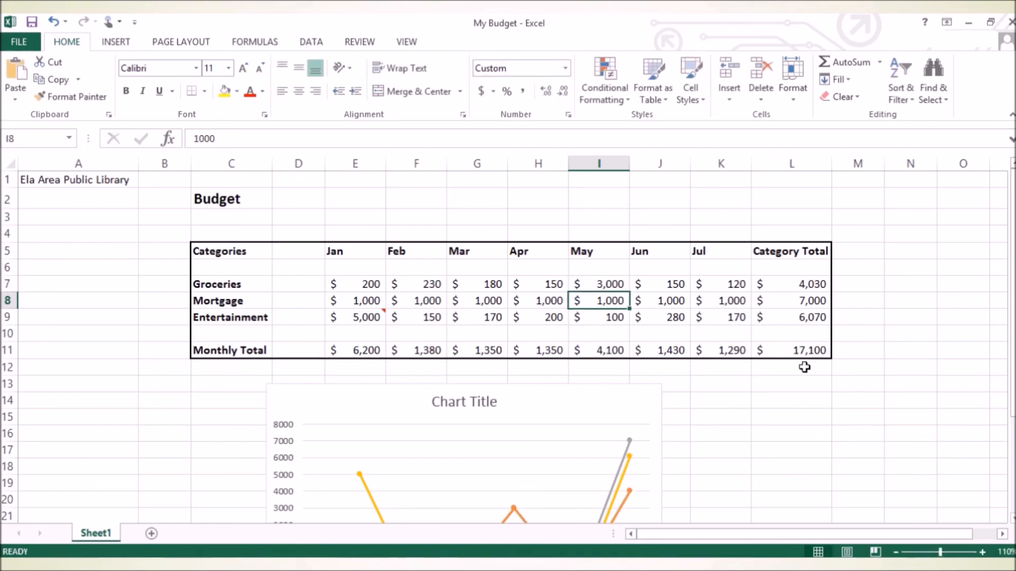
pyautogui.click(798, 353)
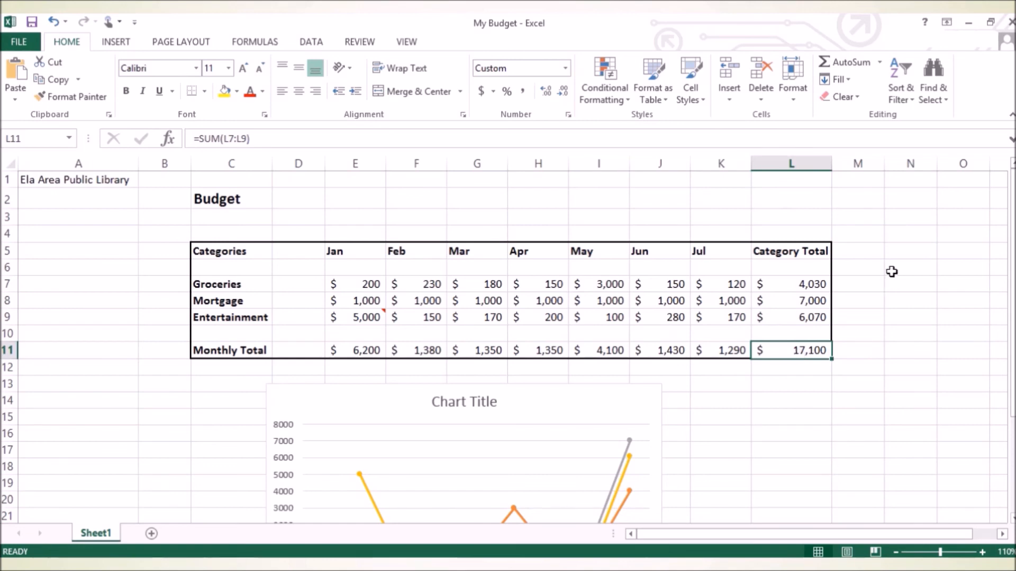
pyautogui.scroll(-2, 892, 271)
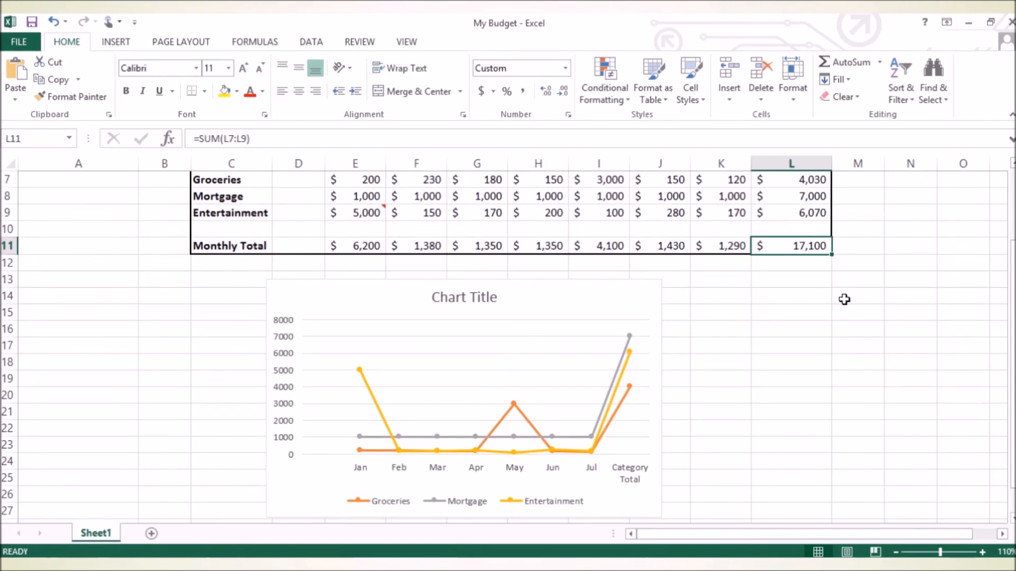
pyautogui.scroll(2, 844, 298)
pyautogui.click(490, 287)
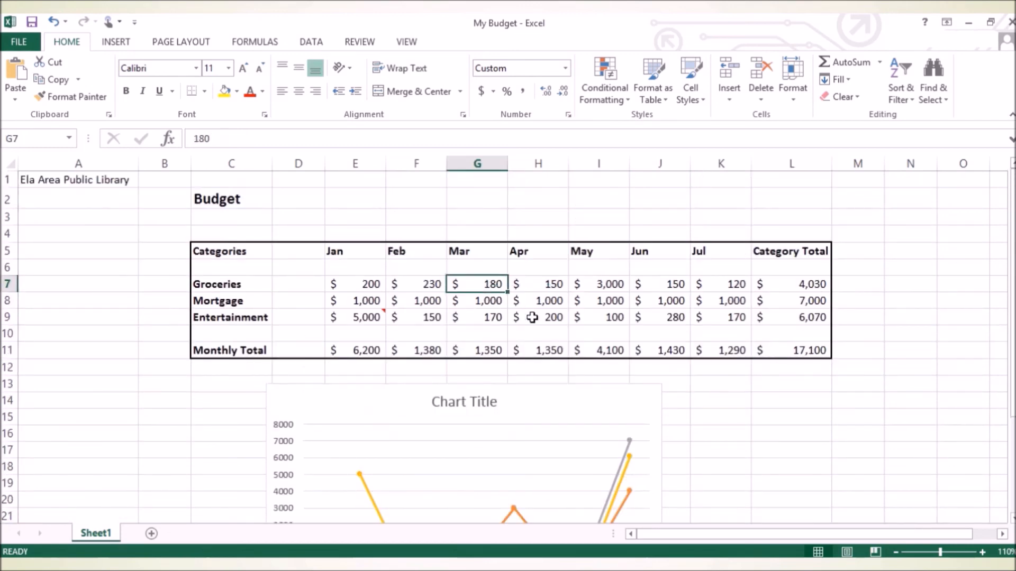
pyautogui.click(531, 318)
pyautogui.click(623, 296)
pyautogui.click(674, 286)
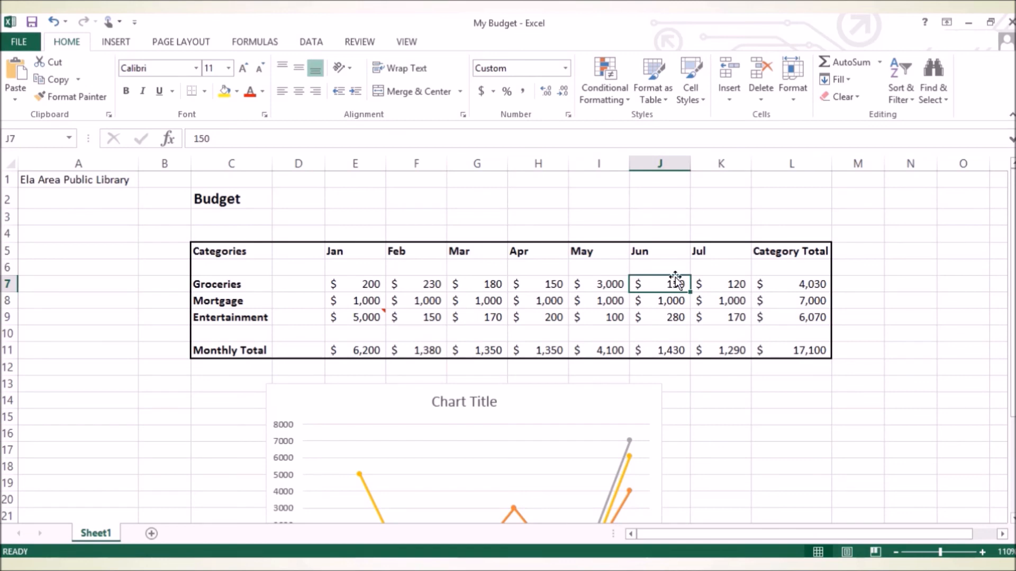
pyautogui.hotkey('ctrl', 'z')
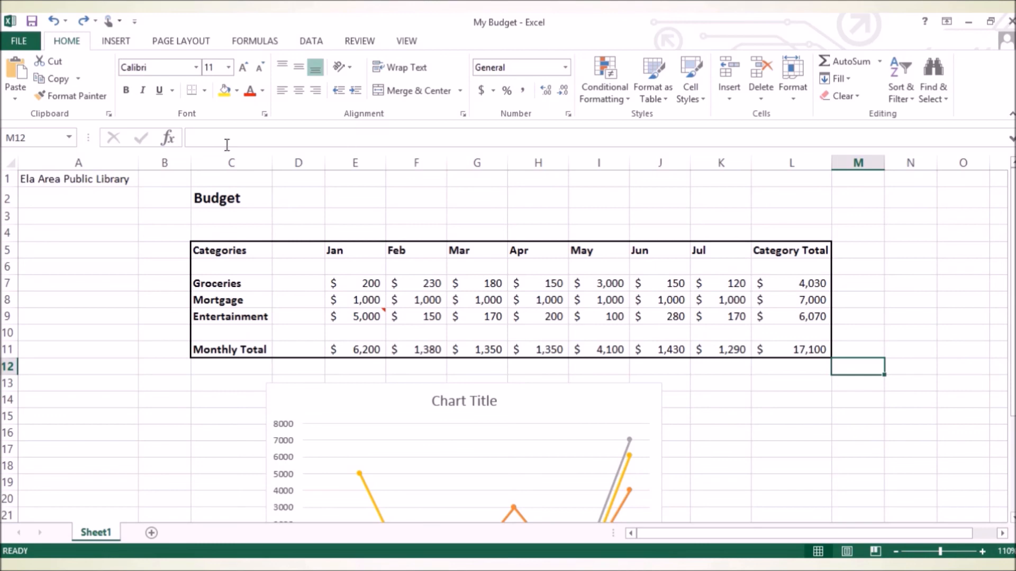
# Step: Set the picture file excel1logopicture from the Desktop as the sheet background and look over the result
pyautogui.click(180, 42)
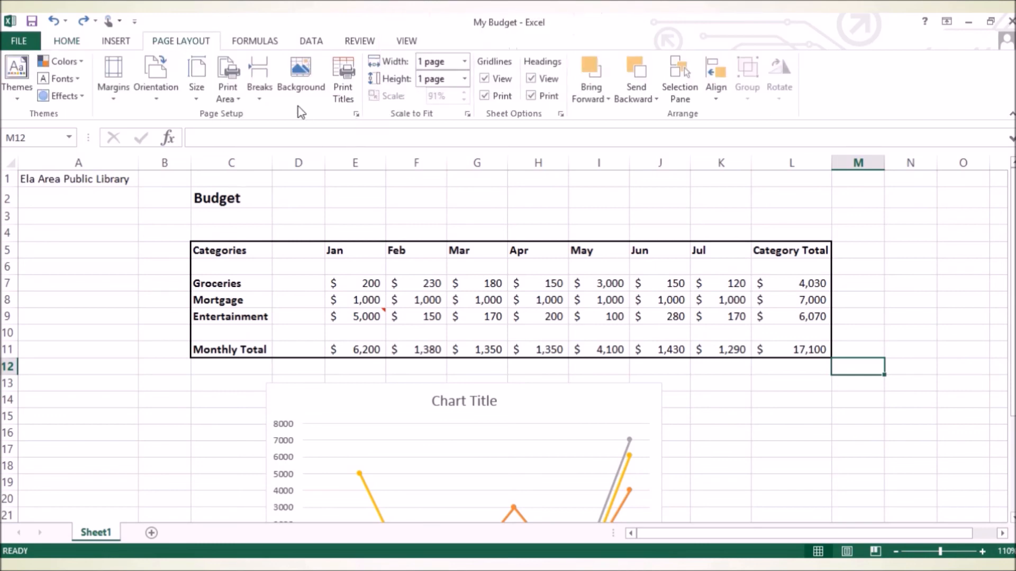
pyautogui.click(302, 88)
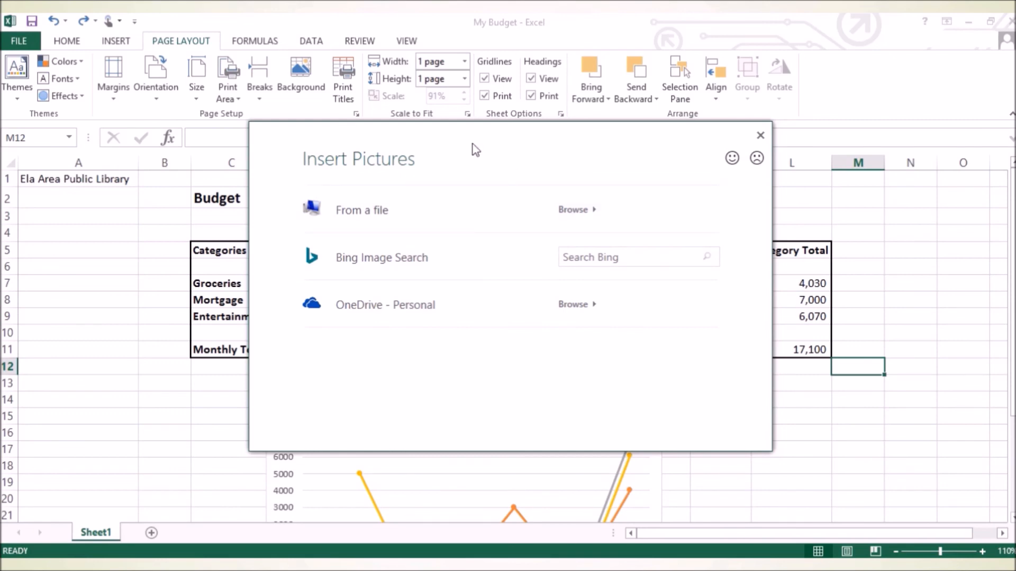
pyautogui.click(354, 214)
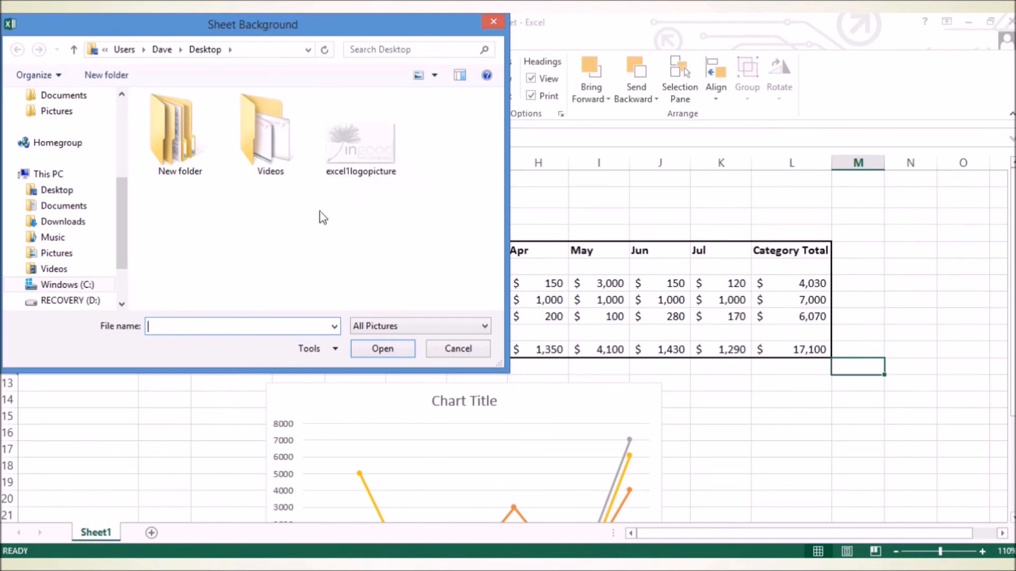
pyautogui.click(381, 153)
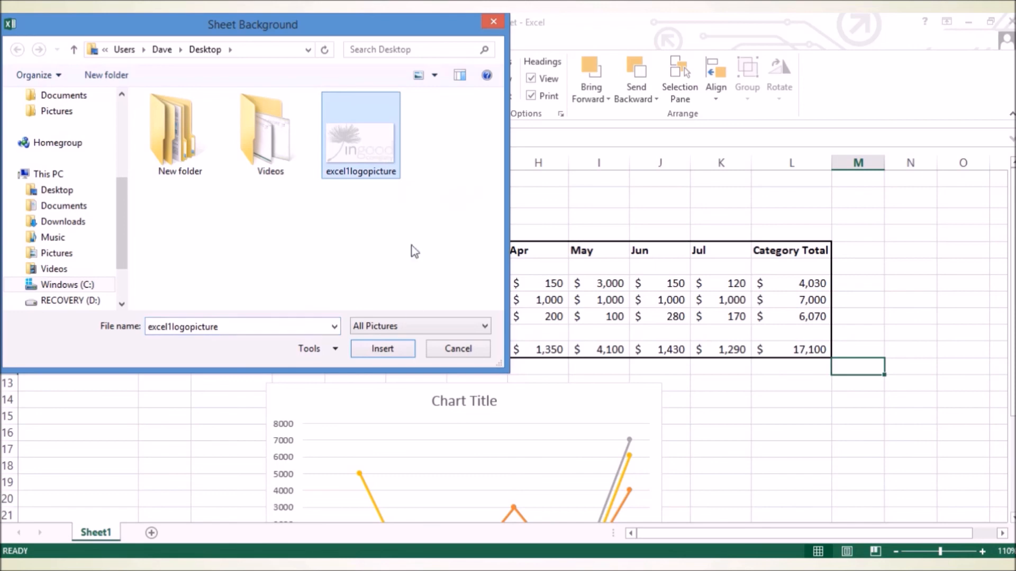
pyautogui.click(379, 348)
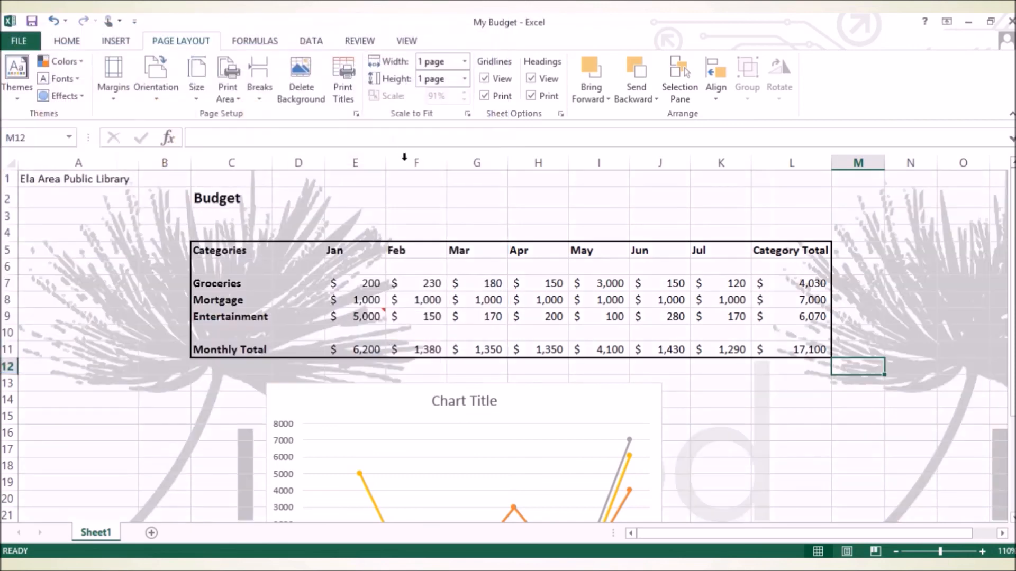
pyautogui.moveTo(686, 538); pyautogui.dragTo(658, 539)
pyautogui.moveTo(1011, 297)
pyautogui.mouseDown()
pyautogui.moveTo(1012, 306)
pyautogui.moveTo(1012, 296)
pyautogui.mouseUp()
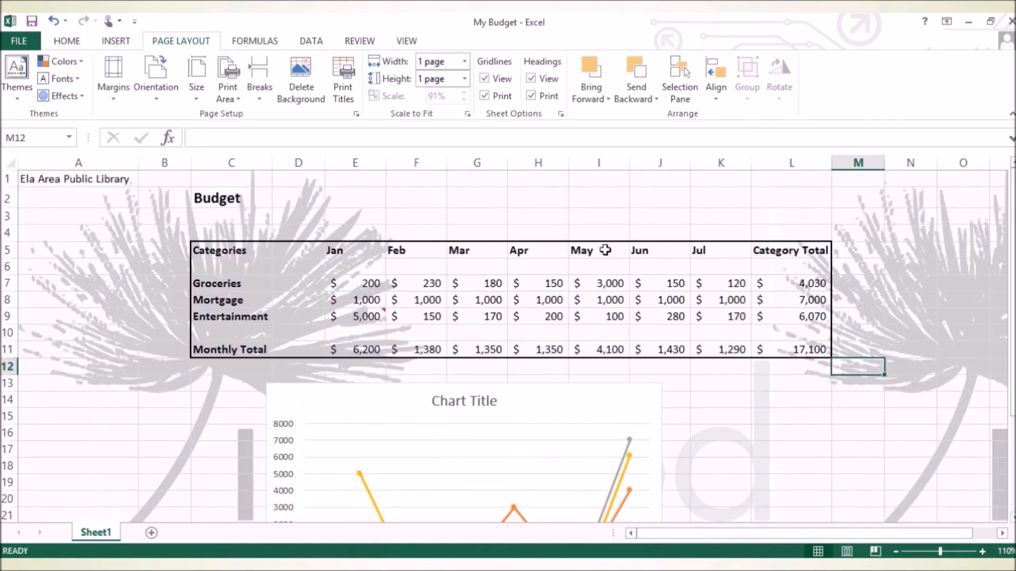